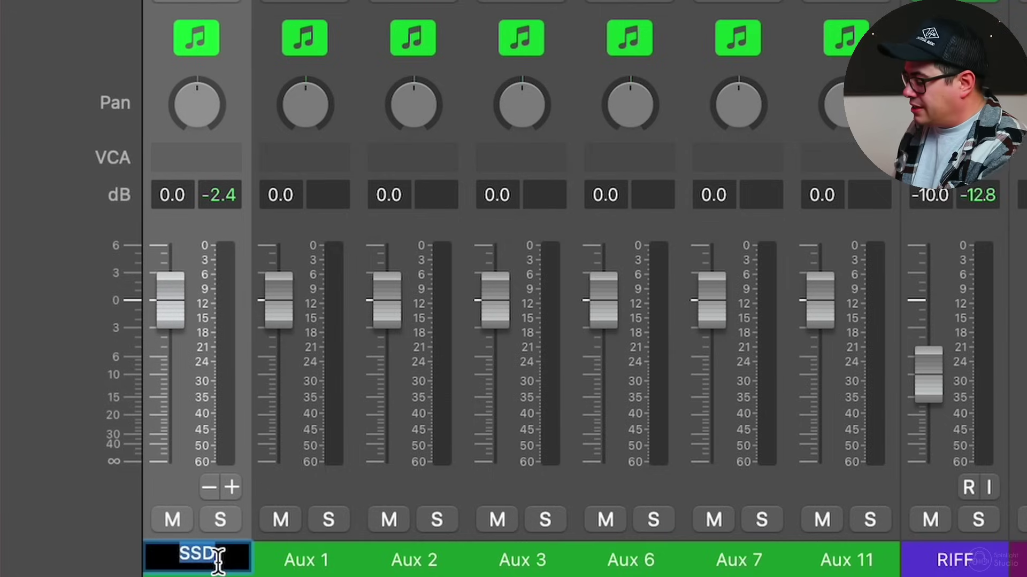
Rename the drum output channels KICK, SNARE, TOMS, HIHAT, RIDE, OH and ROOM, and color them purple
{"action": "key", "text": "Tab"}
{"action": "type", "text": "SNARE"}
{"action": "key", "text": "Tab"}
{"action": "left_click_drag", "start_coordinate": [230, 68], "coordinate": [807, 51]}
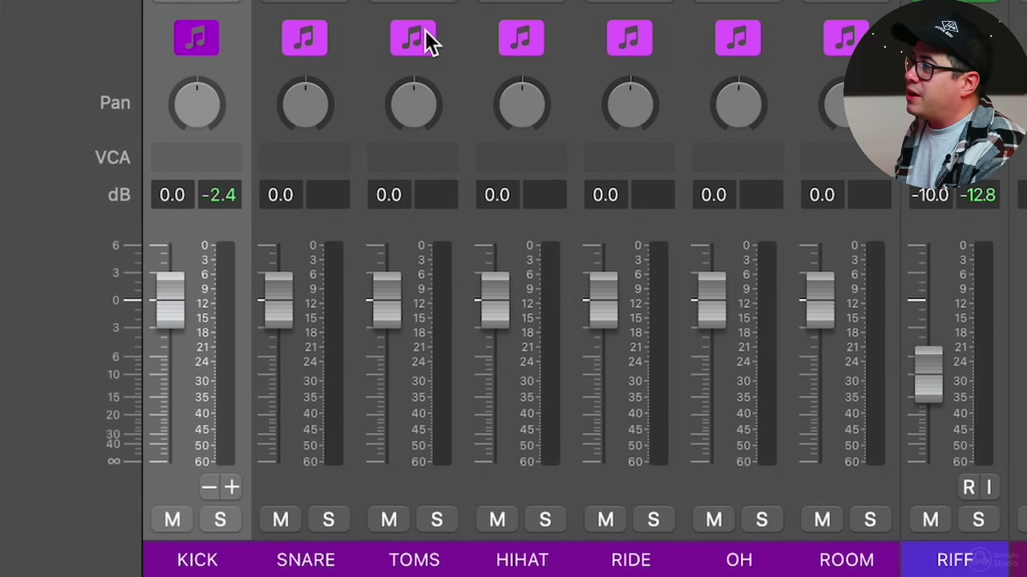
Play the song while soloing the KICK, SNARE, TOMS, HIHAT, RIDE, OH and ROOM channels one after another, and clear the solo
{"action": "key", "text": "space"}
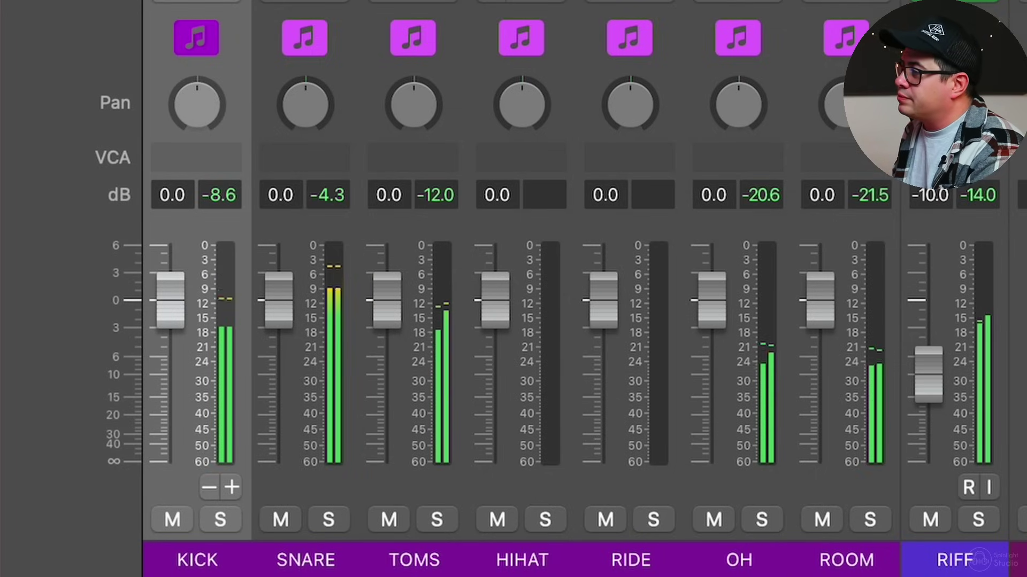
{"action": "left_click", "coordinate": [233, 521]}
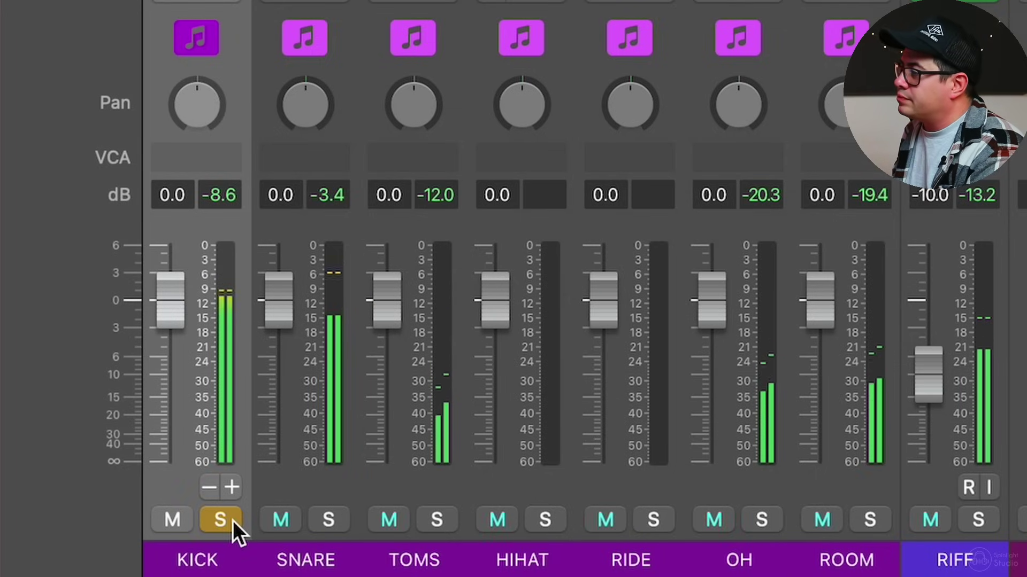
{"action": "left_click", "coordinate": [328, 521]}
{"action": "left_click", "coordinate": [435, 519]}
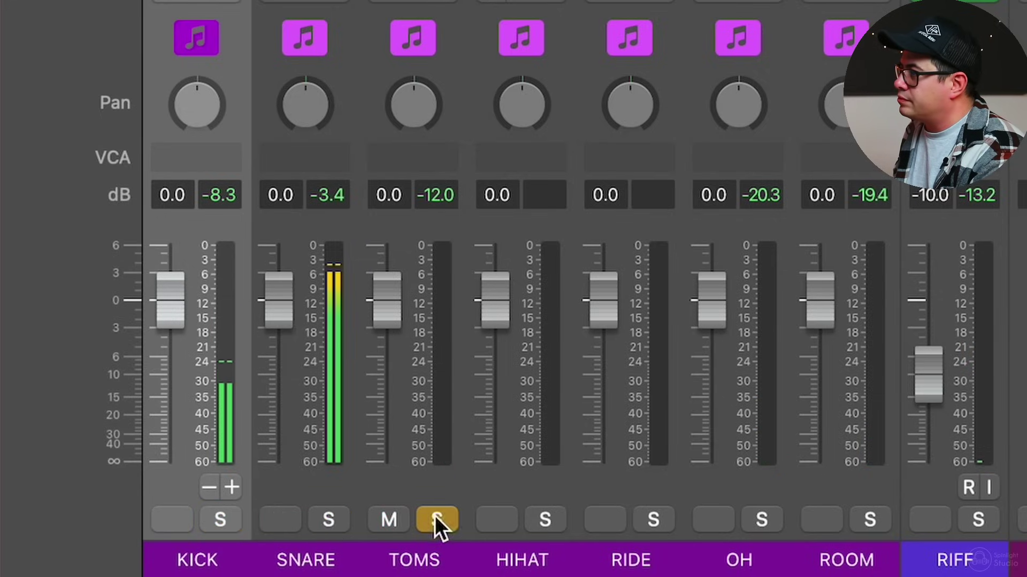
{"action": "left_click", "coordinate": [544, 519]}
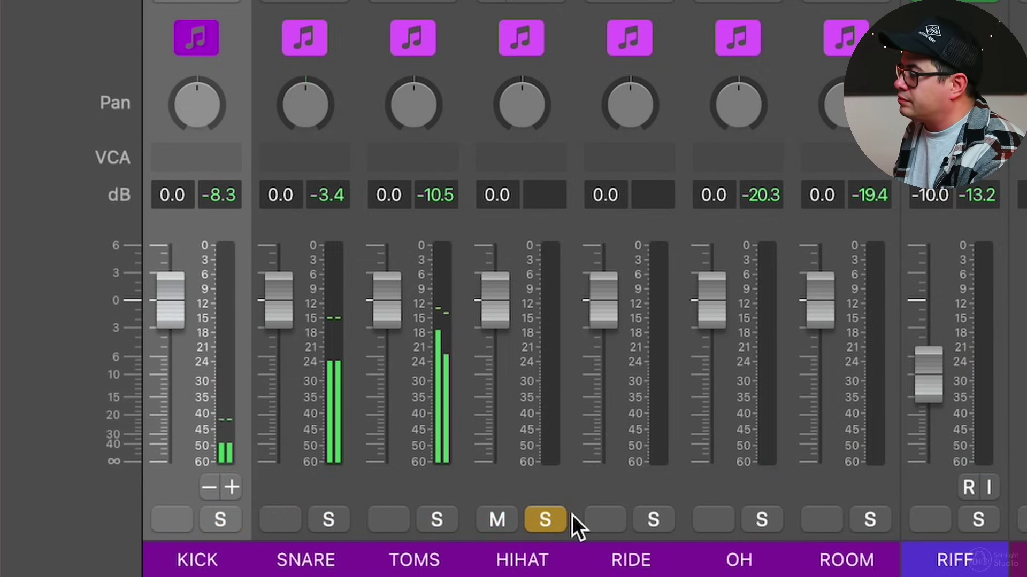
{"action": "left_click", "coordinate": [652, 519]}
{"action": "left_click", "coordinate": [772, 516]}
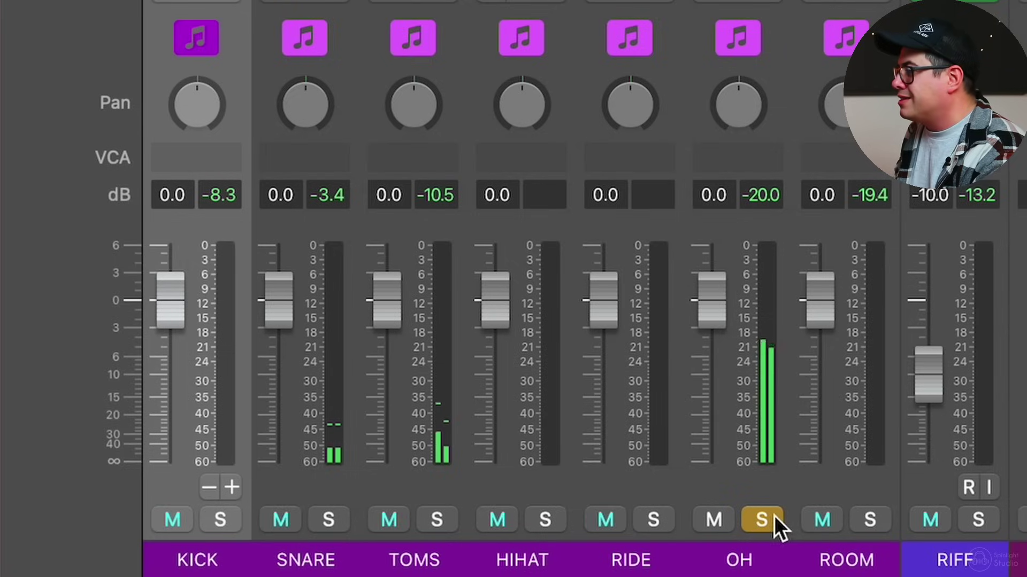
{"action": "left_click", "coordinate": [873, 527]}
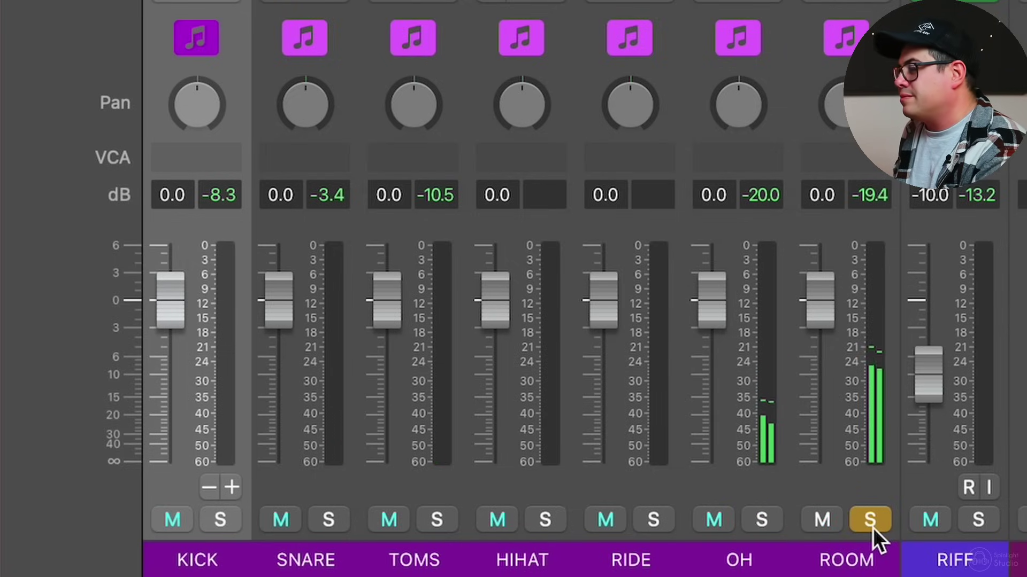
{"action": "left_click", "coordinate": [881, 520]}
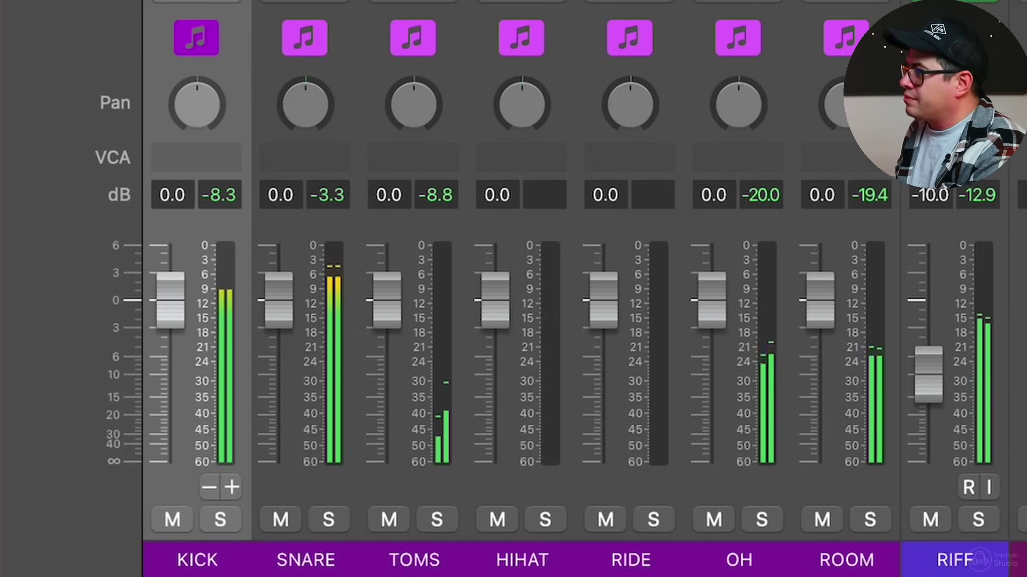
{"action": "key", "text": "space"}
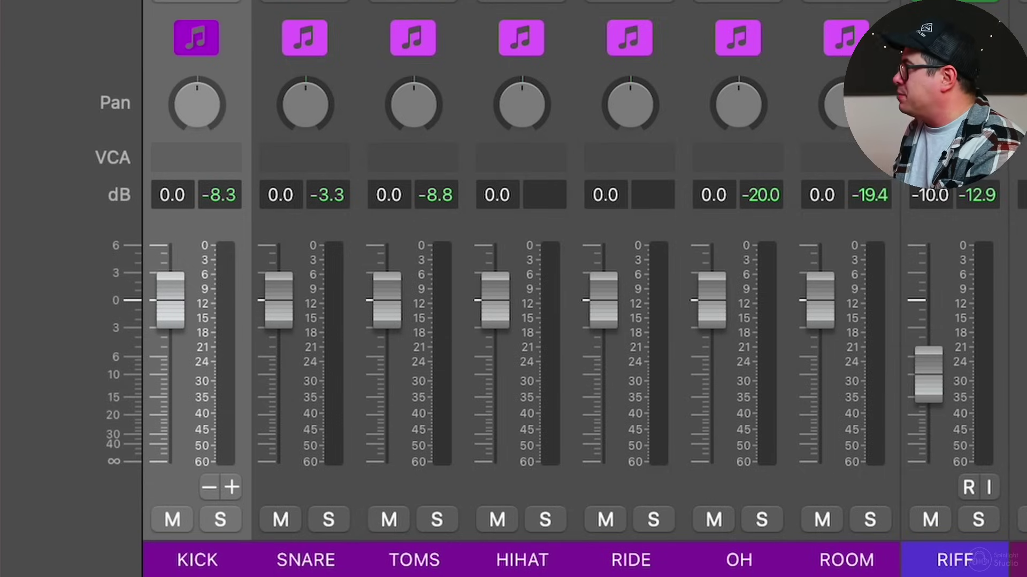
Examine the KICK region's MIDI notes and their velocities in the Piano Roll, up to about bar 19
{"action": "left_click_drag", "start_coordinate": [521, 57], "coordinate": [608, 57]}
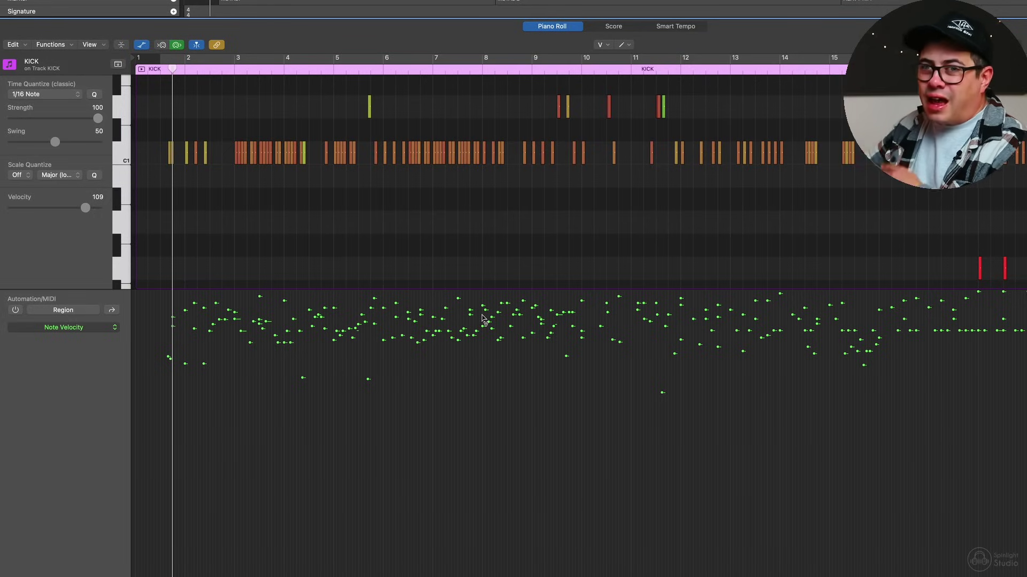
{"action": "scroll", "coordinate": [438, 198], "scroll_direction": "right", "scroll_amount": 1}
{"action": "left_click_drag", "start_coordinate": [436, 155], "coordinate": [450, 139]}
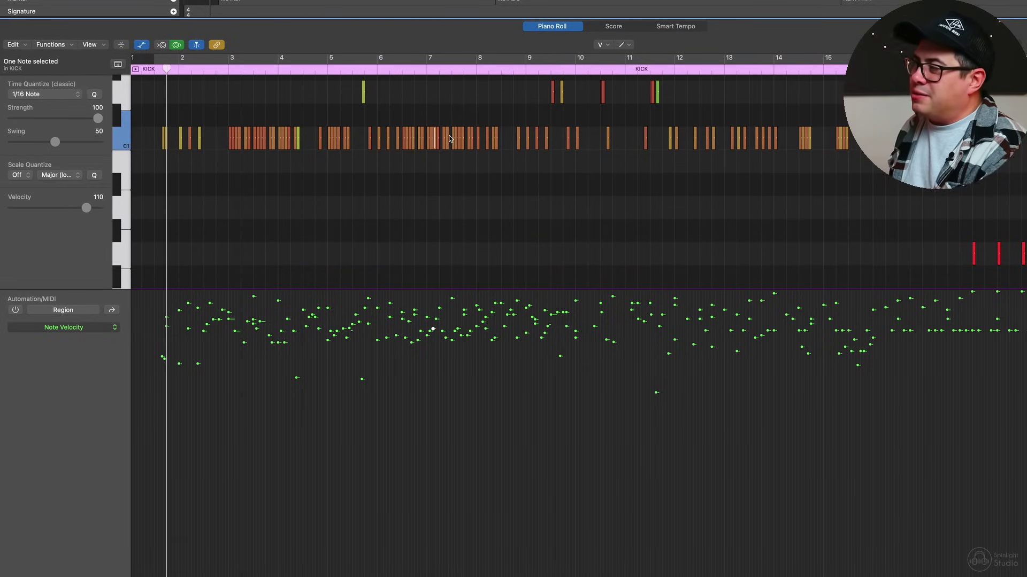
{"action": "scroll", "coordinate": [394, 310], "scroll_direction": "right", "scroll_amount": 6}
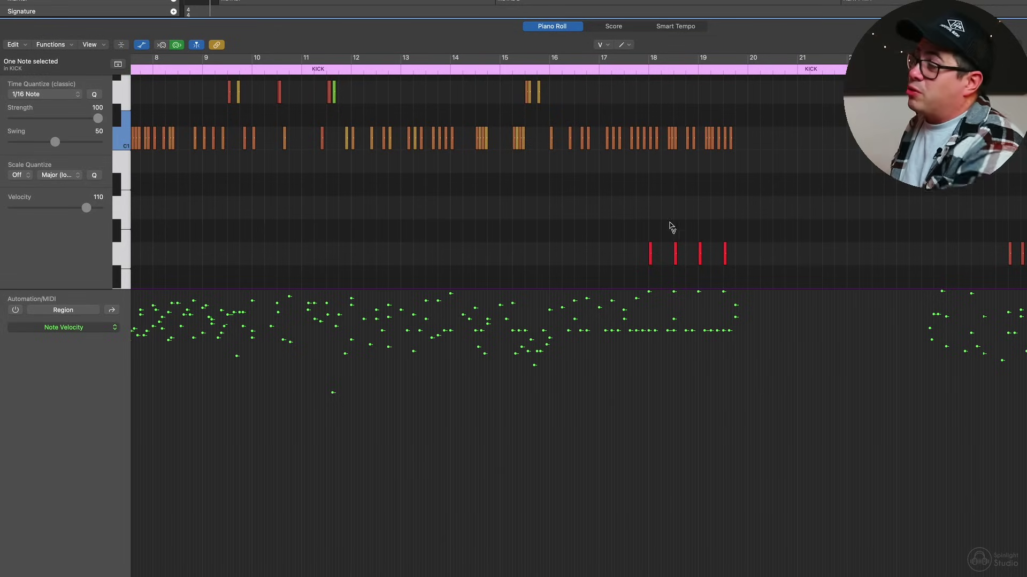
{"action": "left_click", "coordinate": [669, 227]}
{"action": "scroll", "coordinate": [639, 193], "scroll_direction": "up", "scroll_amount": 10}
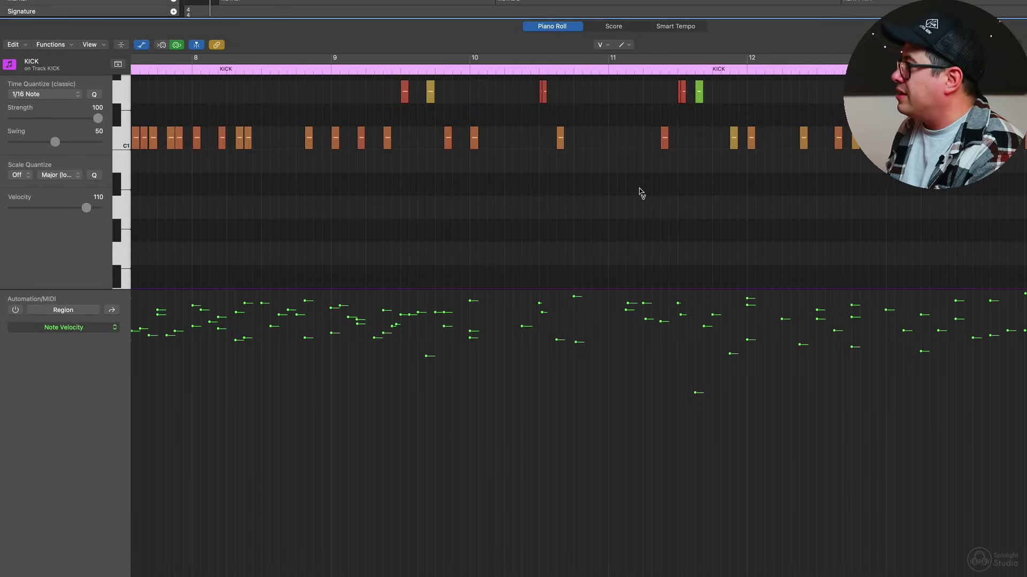
{"action": "scroll", "coordinate": [752, 211], "scroll_direction": "right", "scroll_amount": 3}
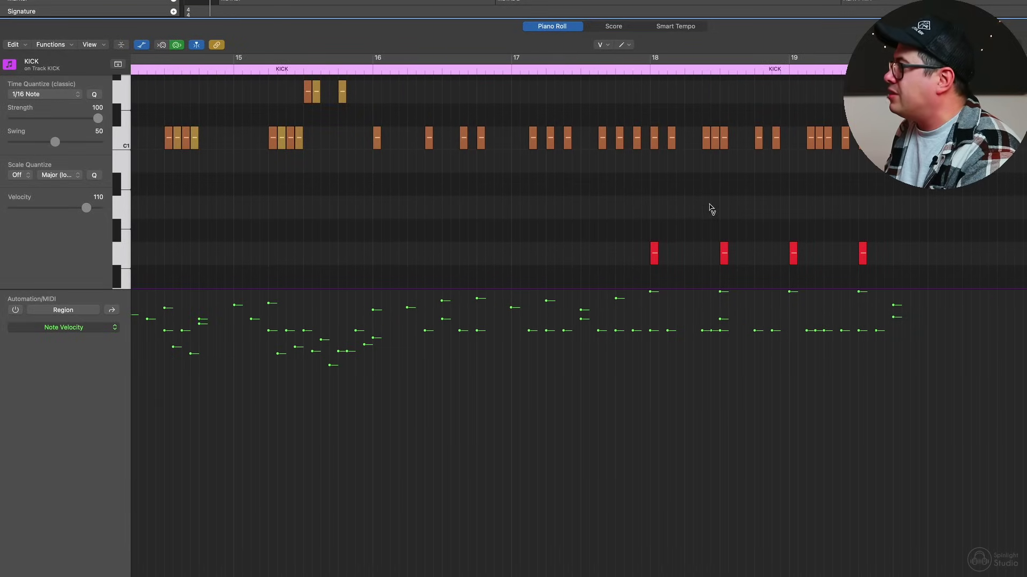
{"action": "scroll", "coordinate": [442, 207], "scroll_direction": "up", "scroll_amount": 2}
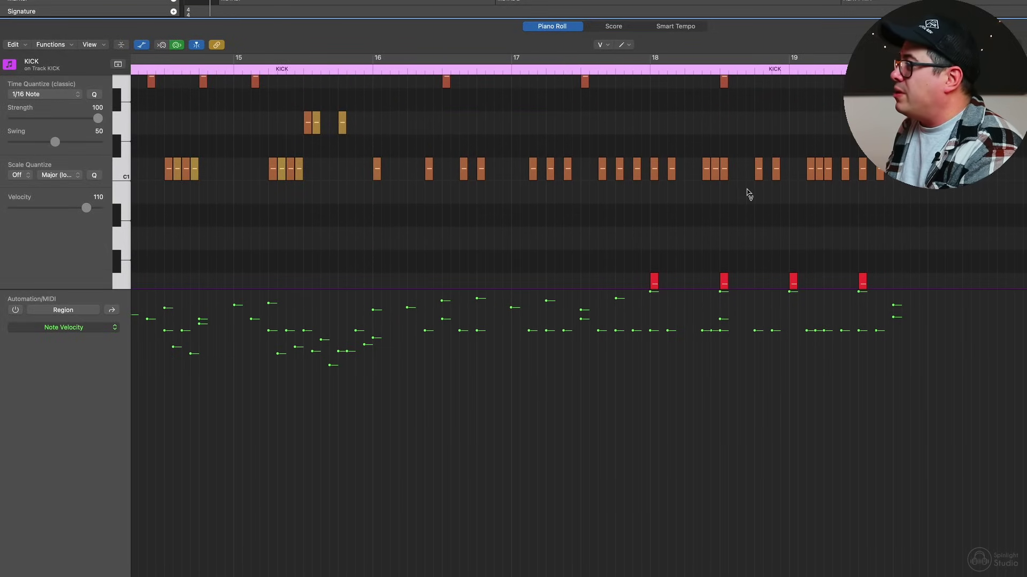
Vary the velocities of individual C1 kick notes in bars 16 and 17 with the Velocity tool
{"action": "left_click_drag", "start_coordinate": [378, 170], "coordinate": [532, 177]}
{"action": "left_click", "coordinate": [549, 171]}
{"action": "left_click", "coordinate": [567, 171]}
{"action": "left_click_drag", "start_coordinate": [600, 170], "coordinate": [615, 195]}
Apply the Humanize MIDI transform to all C1 kick notes from bar 16 onward, with a random velocity range of 6
{"action": "left_click_drag", "start_coordinate": [934, 209], "coordinate": [362, 153]}
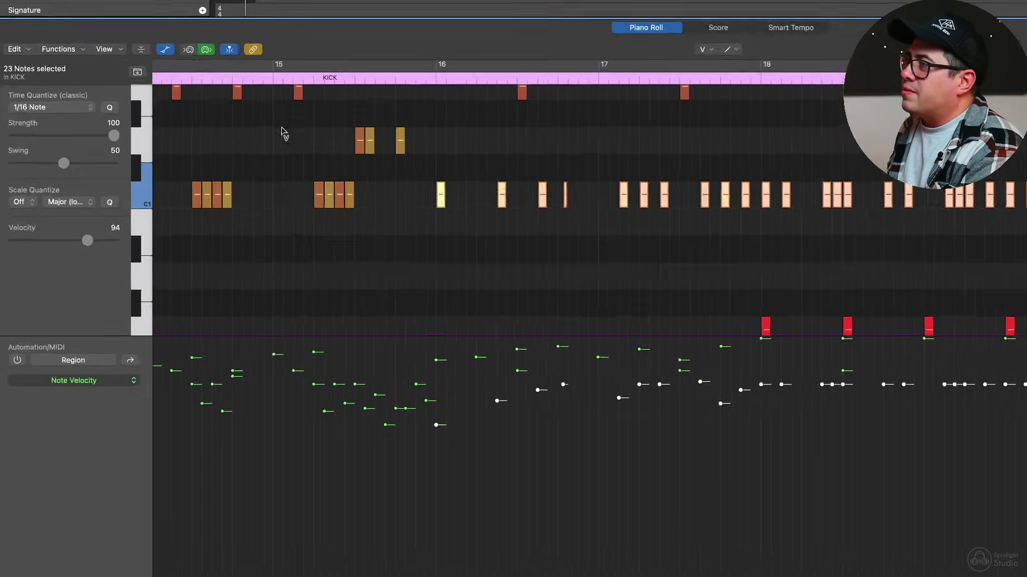
{"action": "left_click", "coordinate": [58, 49]}
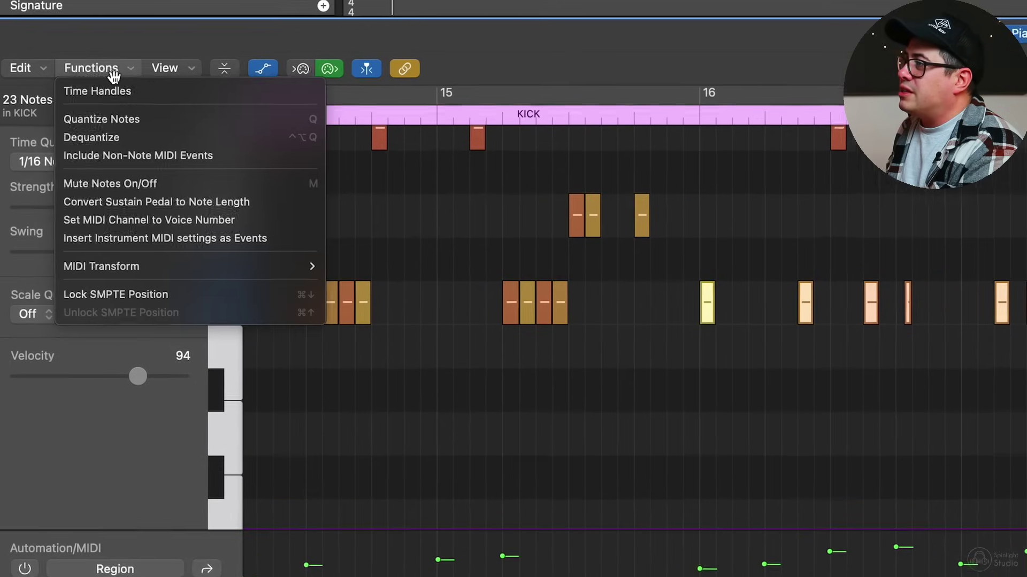
{"action": "mouse_move", "coordinate": [207, 272]}
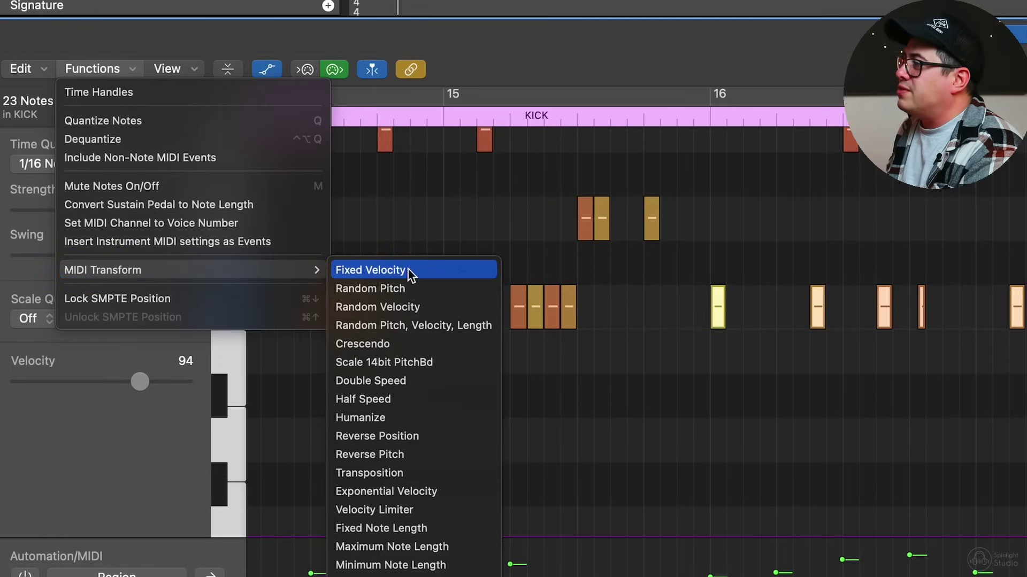
{"action": "left_click", "coordinate": [418, 420]}
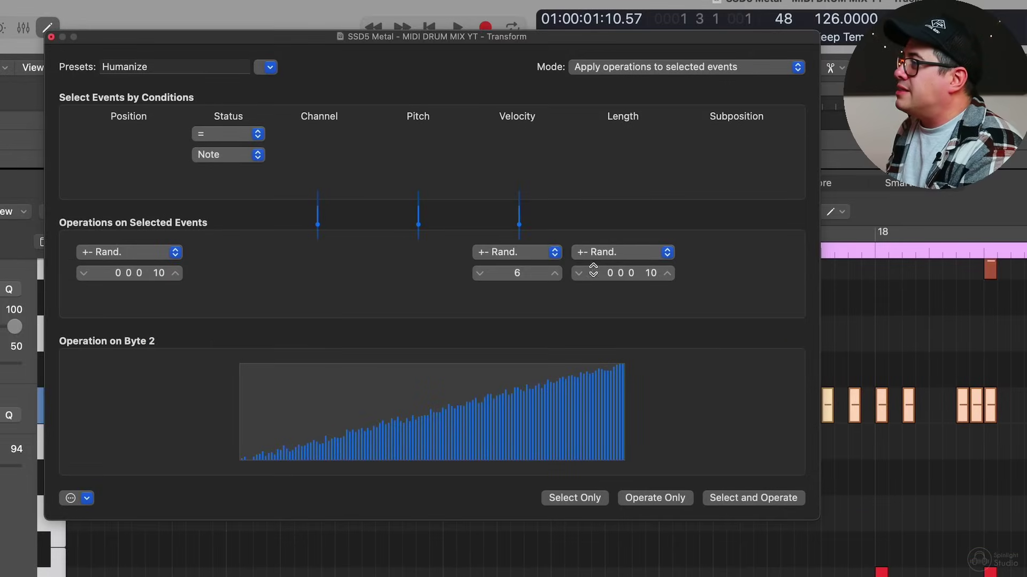
{"action": "left_click", "coordinate": [556, 274]}
{"action": "left_click", "coordinate": [556, 274]}
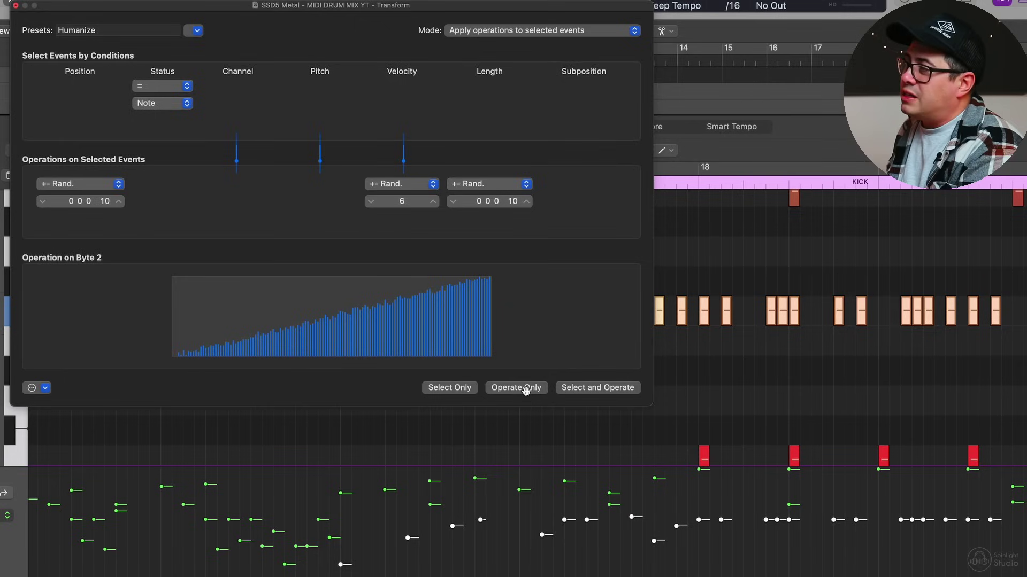
{"action": "left_click", "coordinate": [526, 389]}
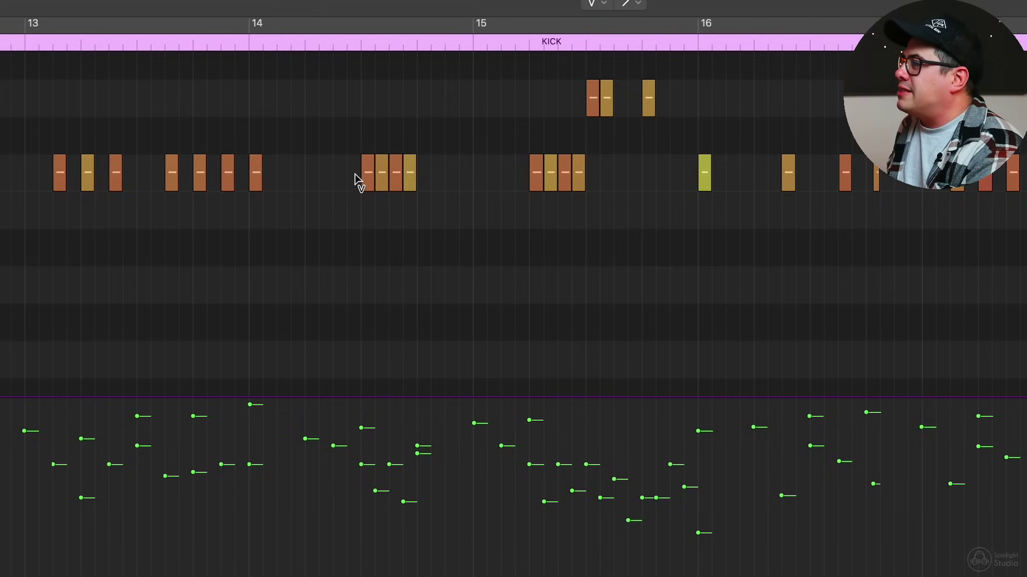
Review the kick note groups in bars 14 and 15 and play the drum part from bar 14
{"action": "left_click_drag", "start_coordinate": [384, 175], "coordinate": [412, 183]}
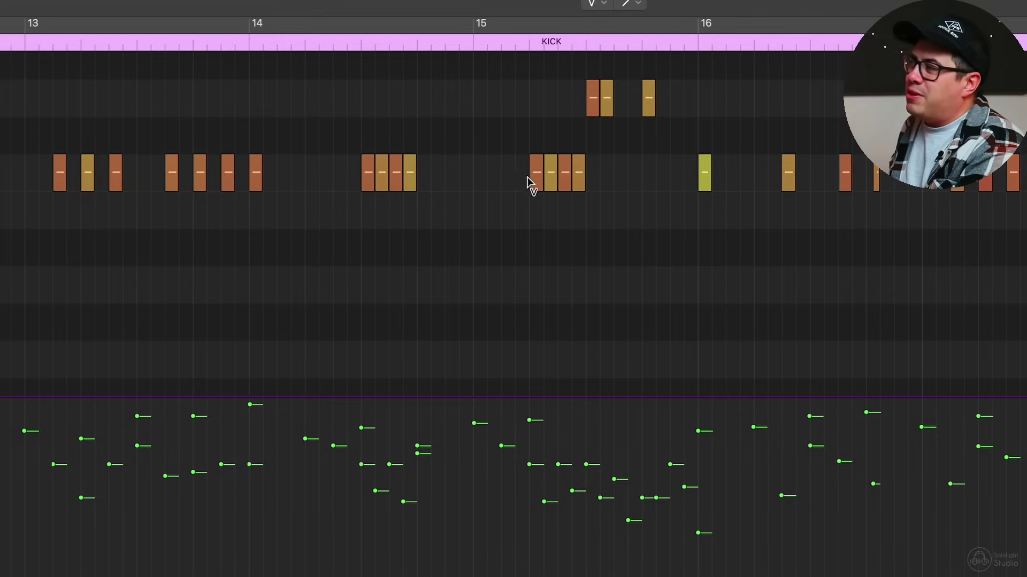
{"action": "left_click", "coordinate": [552, 185]}
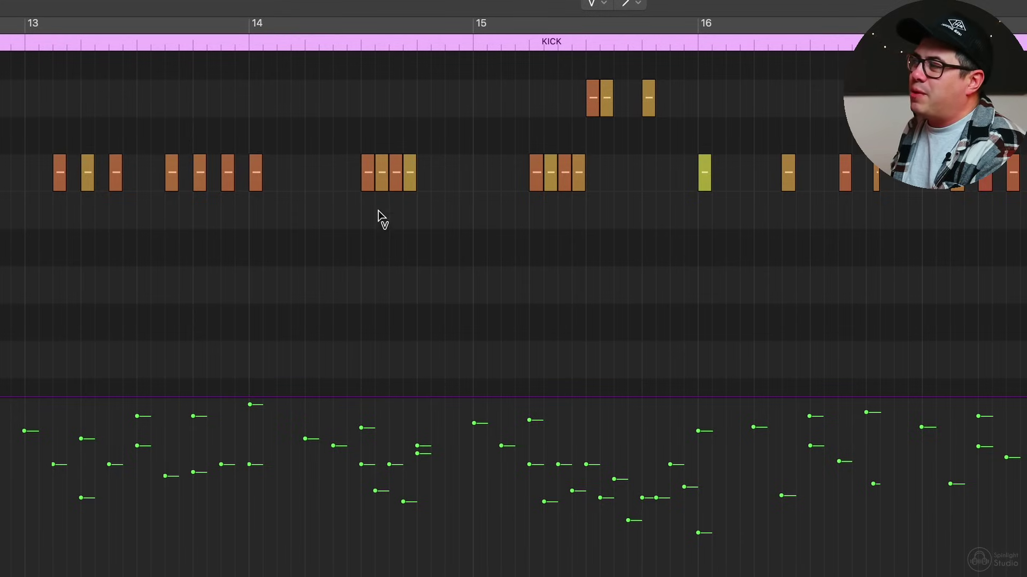
{"action": "left_click", "coordinate": [248, 43]}
{"action": "key", "text": "space"}
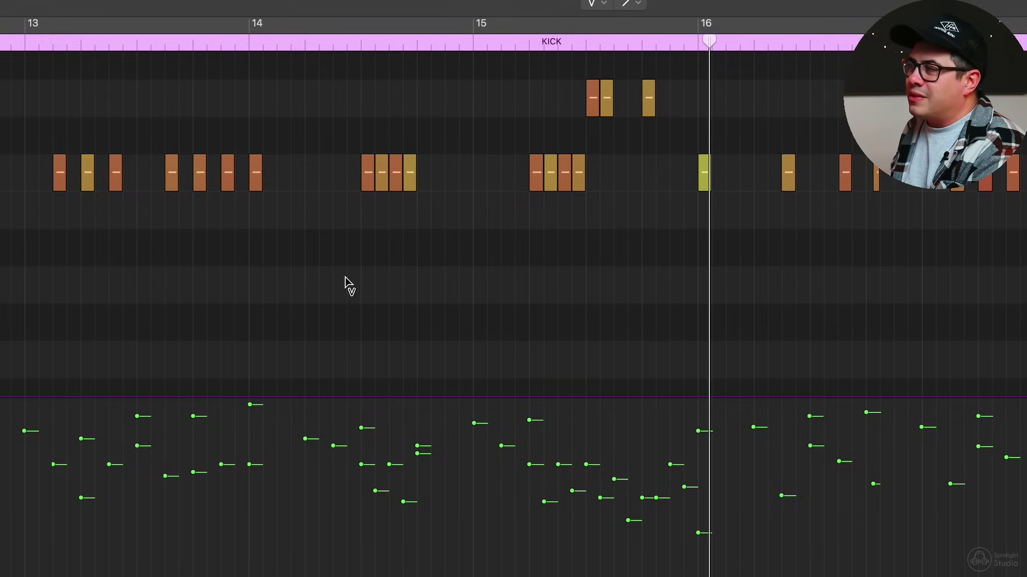
Try drawing one level velocity across the notes in bars 14 and 15, and undo it
{"action": "left_click_drag", "start_coordinate": [287, 431], "coordinate": [666, 428]}
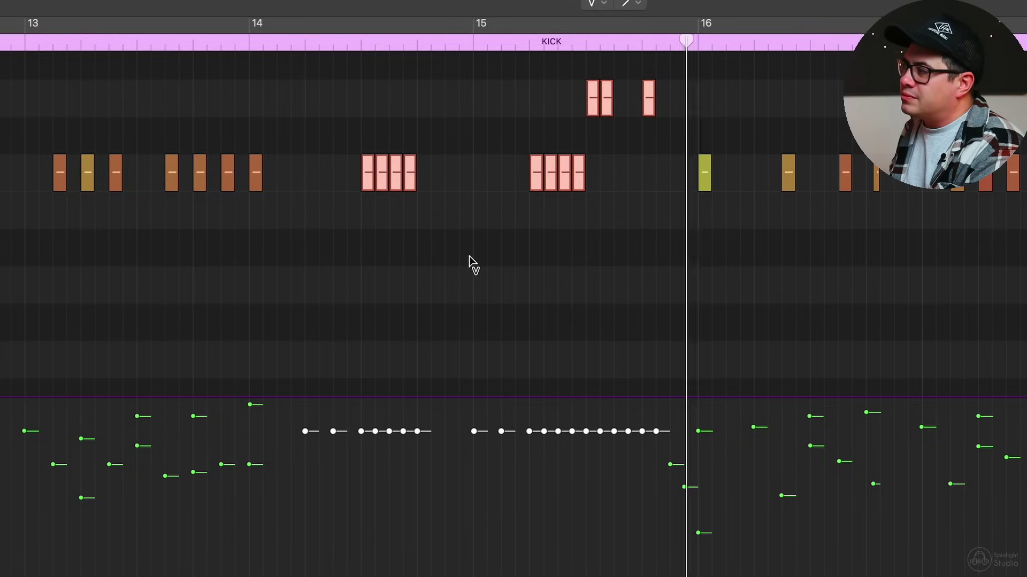
{"action": "key", "text": "super+z"}
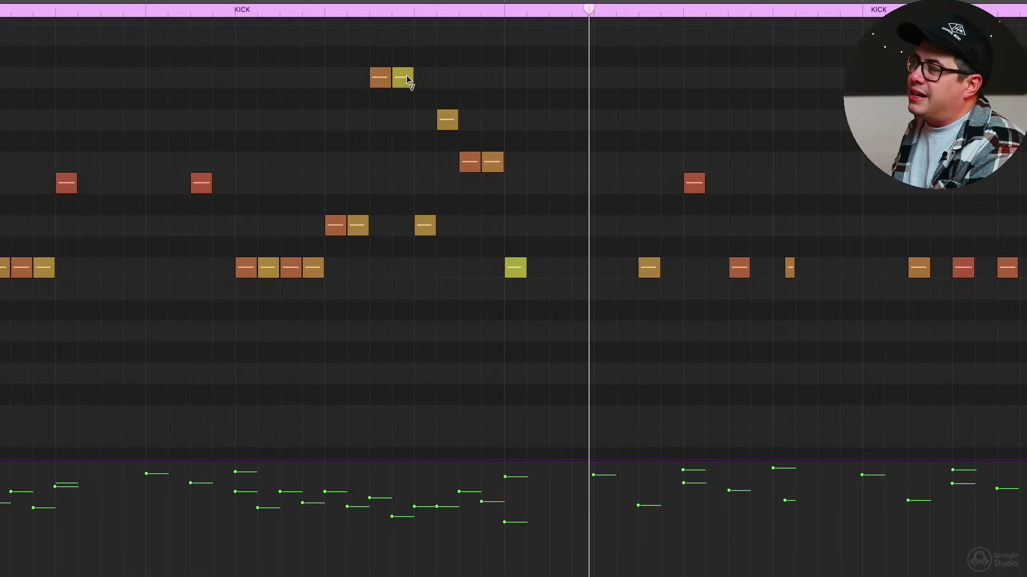
Compare the soft green snare note's velocity with the preceding louder snare note, and set the playhead at an earlier bar start
{"action": "scroll", "coordinate": [397, 78], "scroll_direction": "up", "scroll_amount": 1}
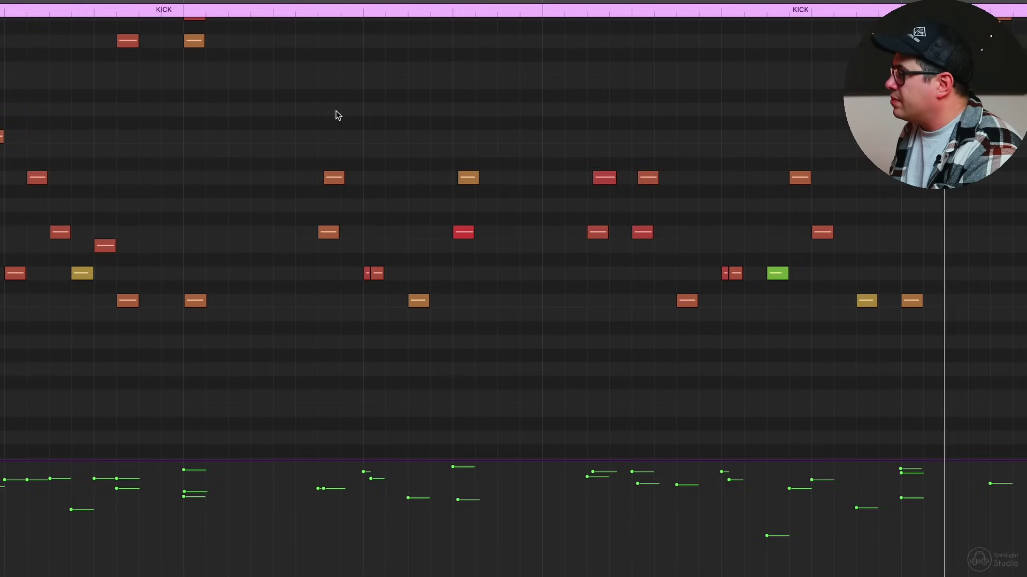
{"action": "left_click", "coordinate": [778, 274]}
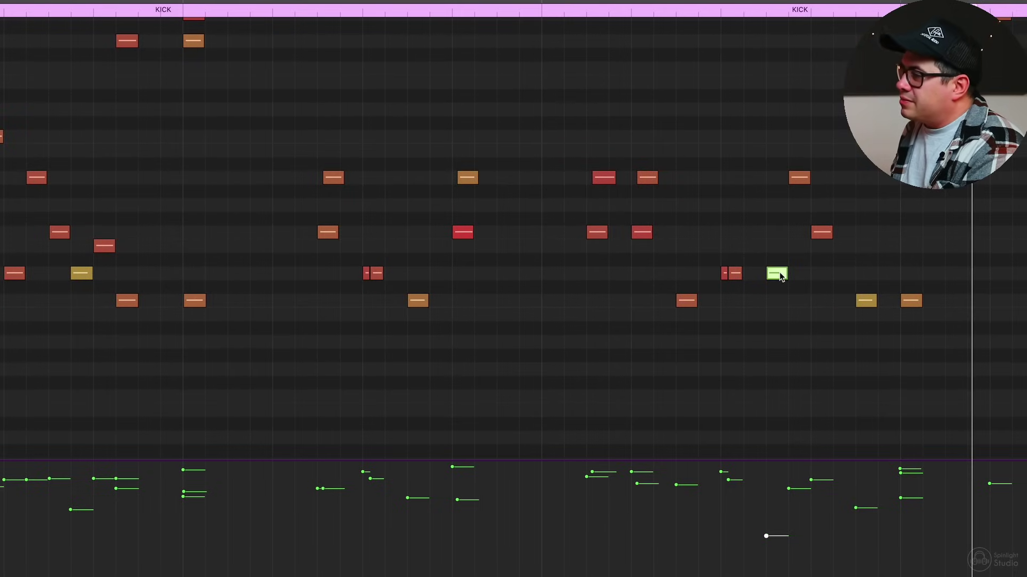
{"action": "scroll", "coordinate": [772, 469], "scroll_direction": "down", "scroll_amount": 1}
{"action": "left_click", "coordinate": [770, 349]}
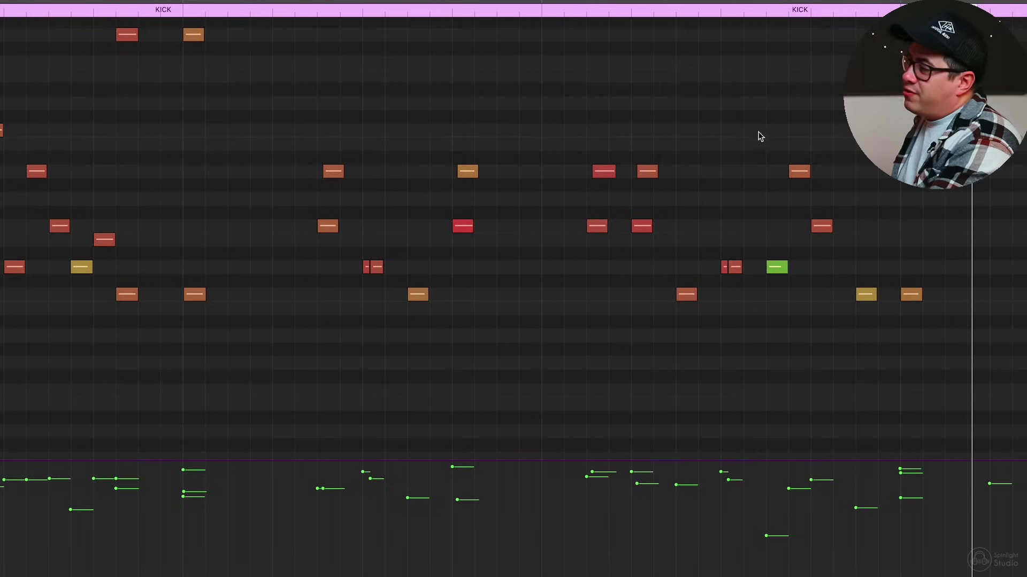
{"action": "left_click", "coordinate": [779, 272]}
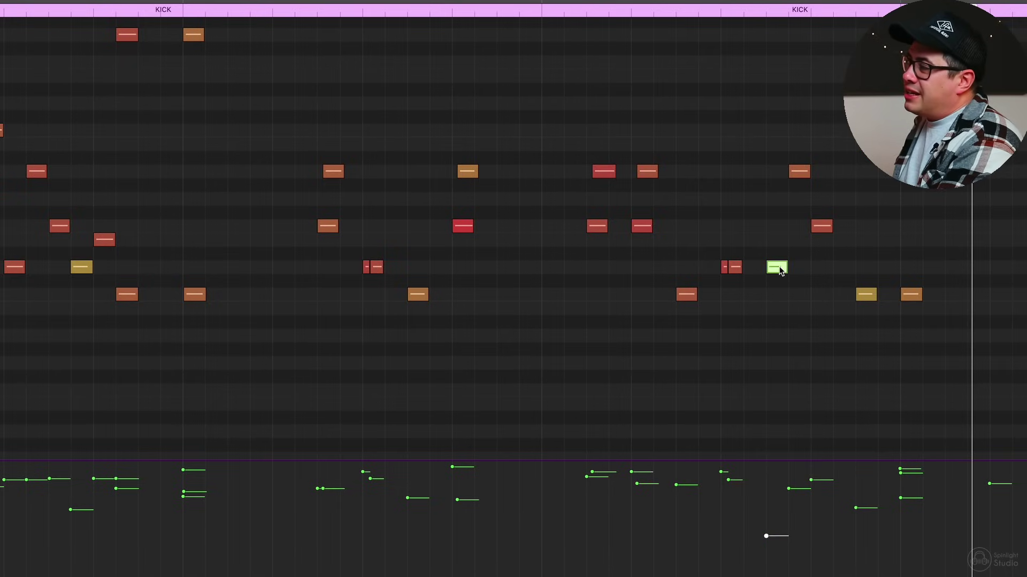
{"action": "scroll", "coordinate": [738, 270], "scroll_direction": "up", "scroll_amount": 3}
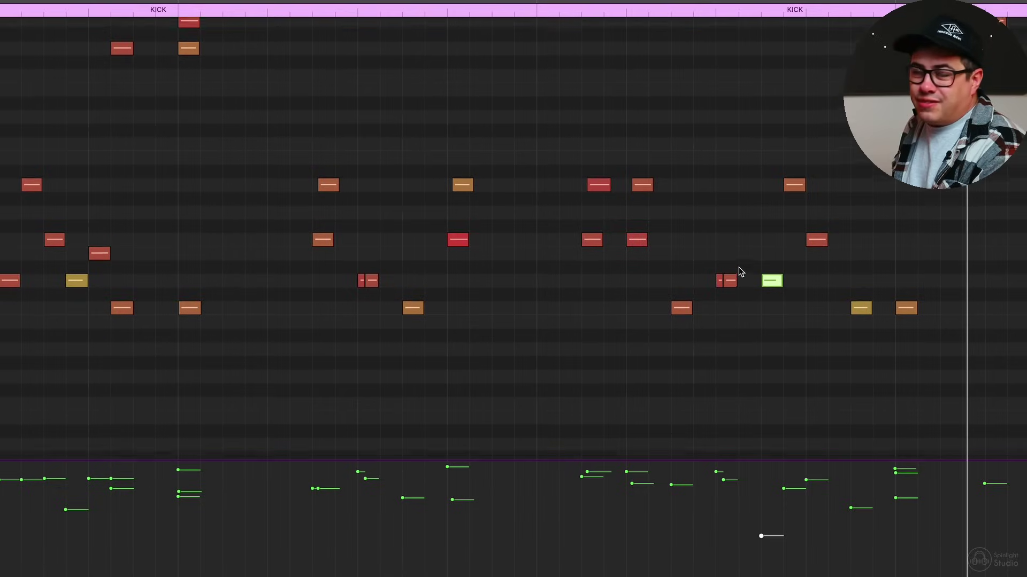
{"action": "left_click", "coordinate": [736, 277]}
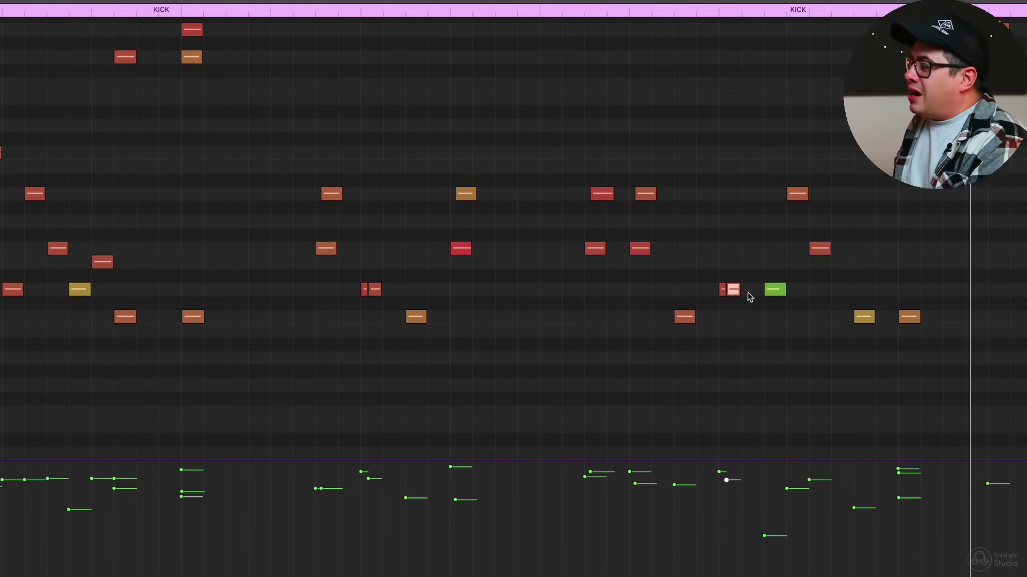
{"action": "mouse_move", "coordinate": [774, 294]}
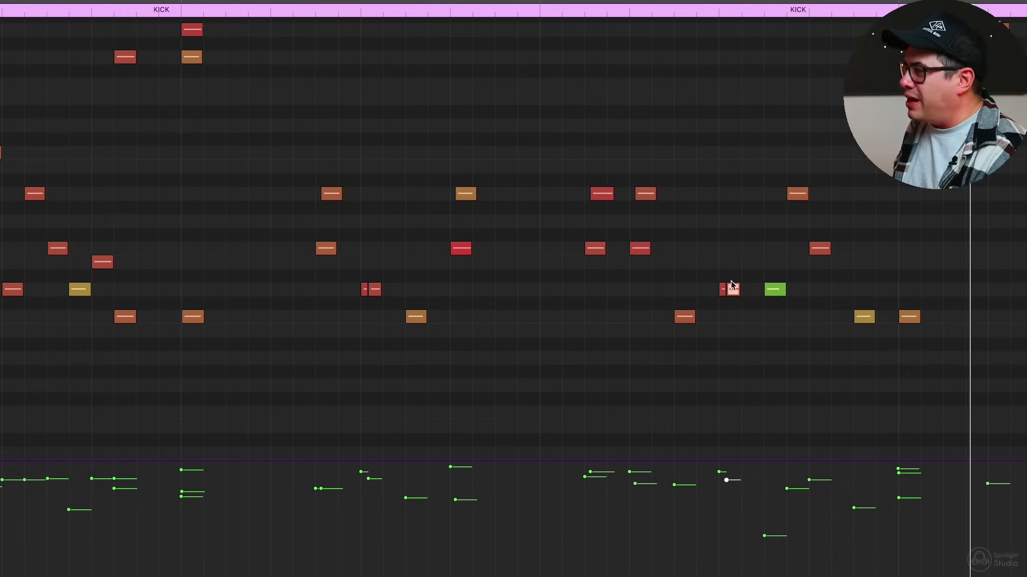
{"action": "left_click", "coordinate": [781, 292]}
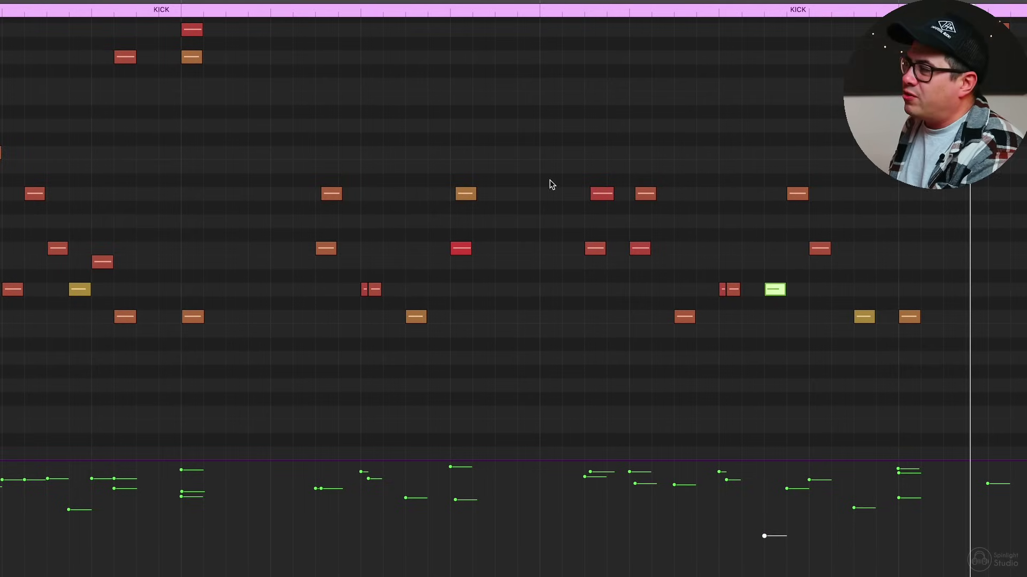
{"action": "left_click", "coordinate": [183, 10]}
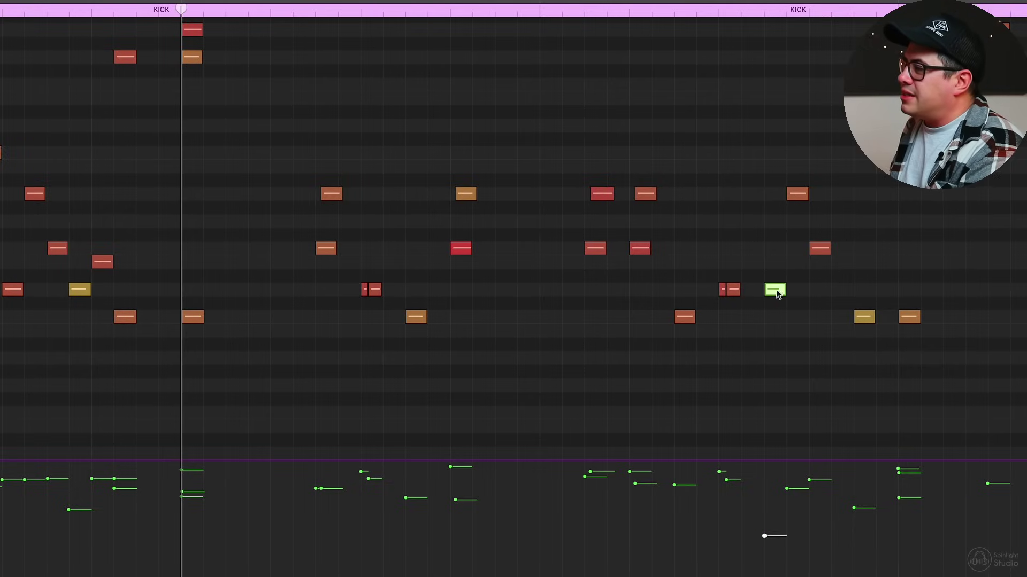
Try raising the soft green snare note's velocity to the level of the preceding snare notes, and play the part from the bar start
{"action": "left_click_drag", "start_coordinate": [764, 536], "coordinate": [764, 477]}
{"action": "key", "text": "space"}
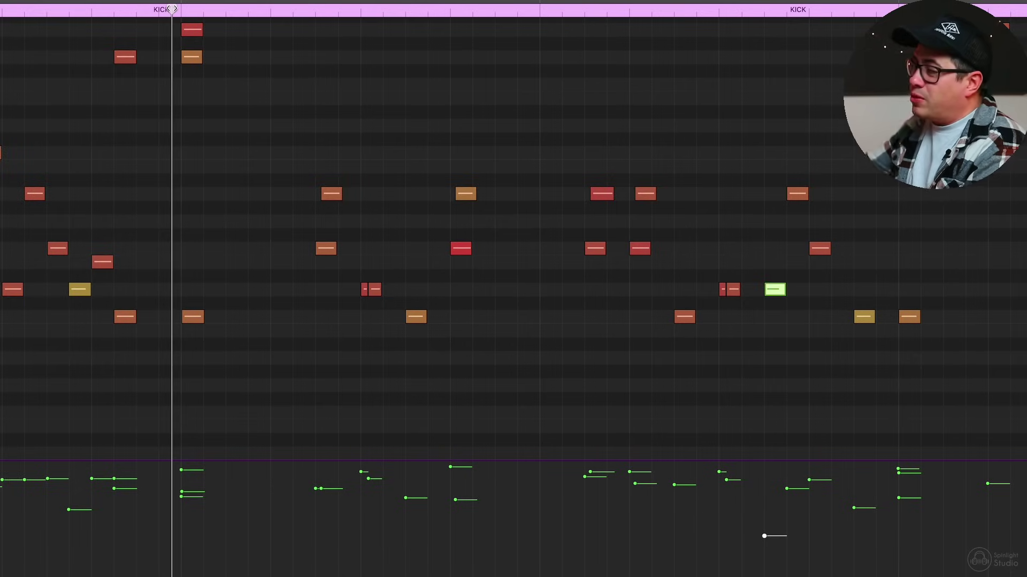
{"action": "key", "text": "space"}
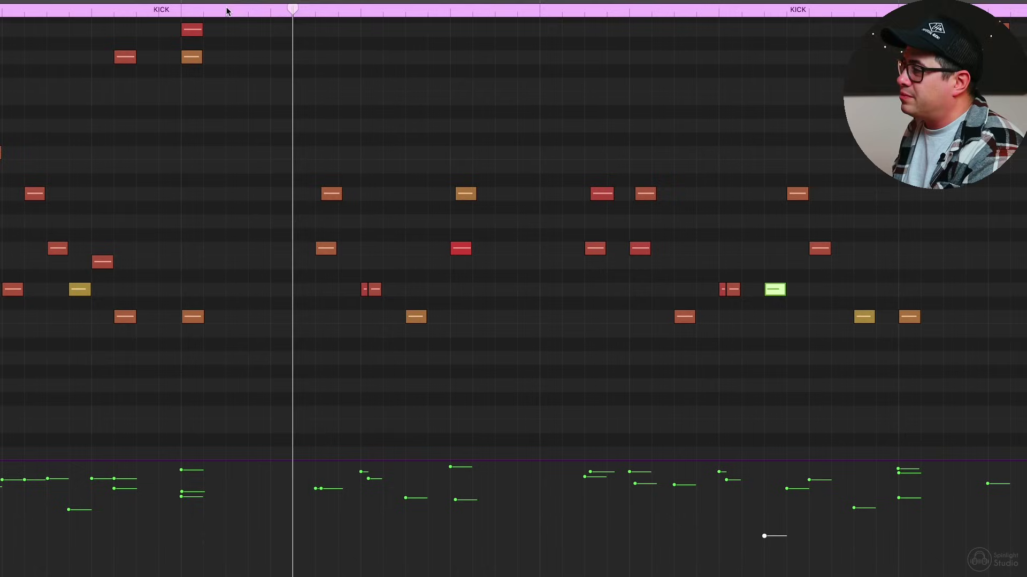
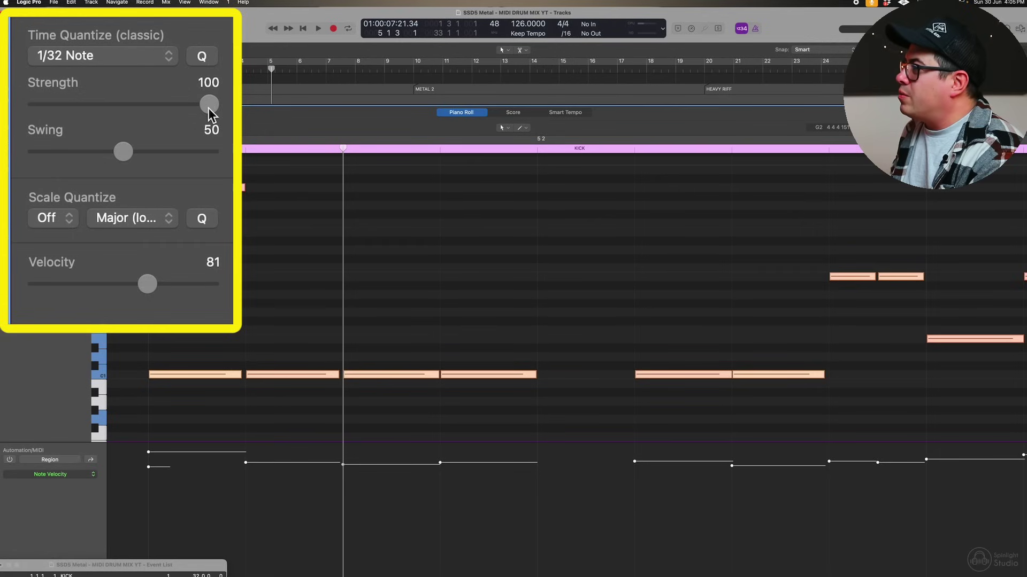
Set the selected notes' 1/32 Note time quantize to a strength of 48 and a swing of 47
{"action": "left_click_drag", "start_coordinate": [189, 108], "coordinate": [129, 108]}
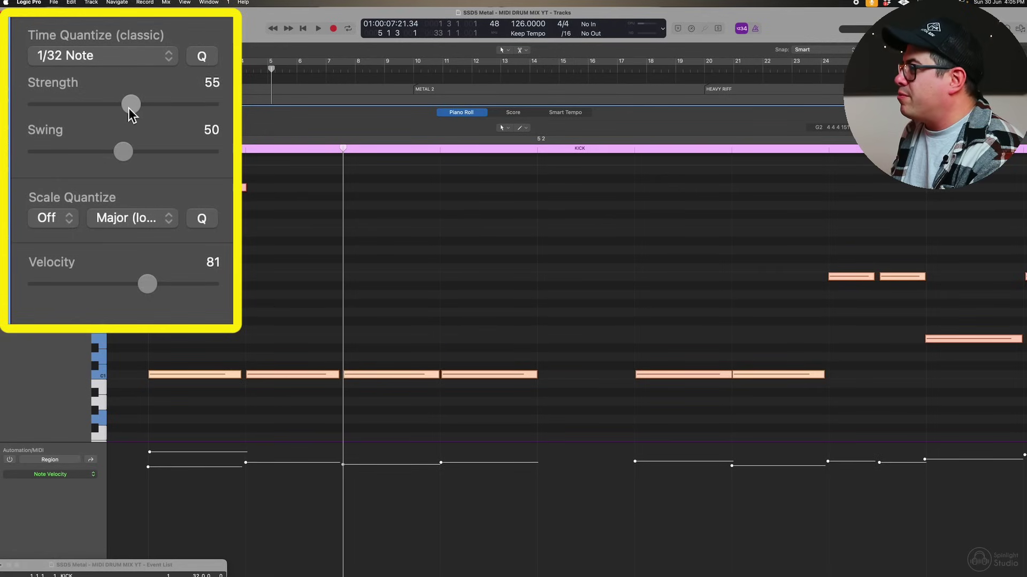
{"action": "left_click_drag", "start_coordinate": [27, 108], "coordinate": [133, 121]}
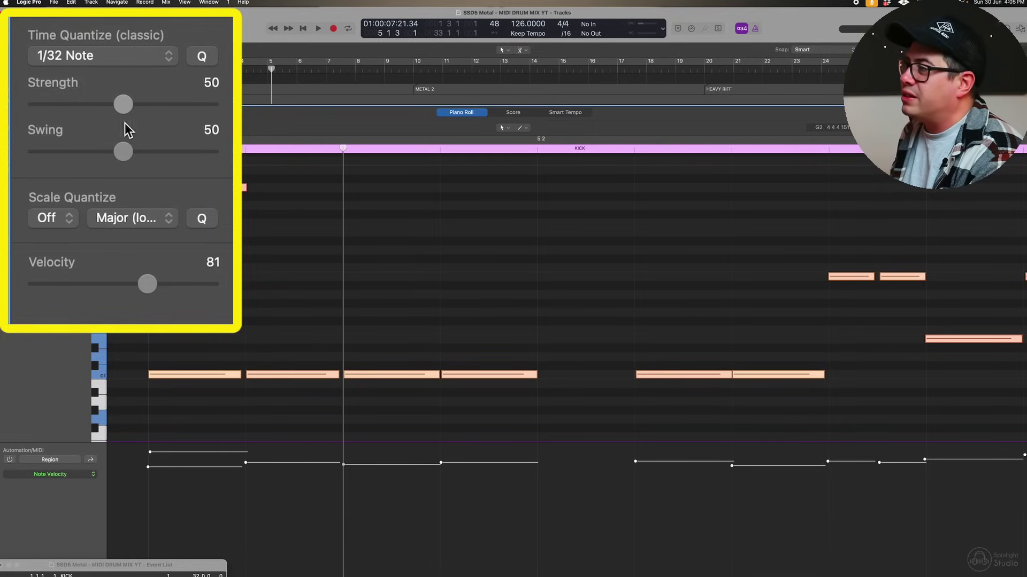
{"action": "mouse_move", "coordinate": [121, 149]}
{"action": "left_mouse_down"}
{"action": "mouse_move", "coordinate": [11, 149]}
{"action": "mouse_move", "coordinate": [157, 149]}
{"action": "mouse_move", "coordinate": [92, 148]}
{"action": "mouse_move", "coordinate": [139, 147]}
{"action": "mouse_move", "coordinate": [117, 149]}
{"action": "left_mouse_up"}
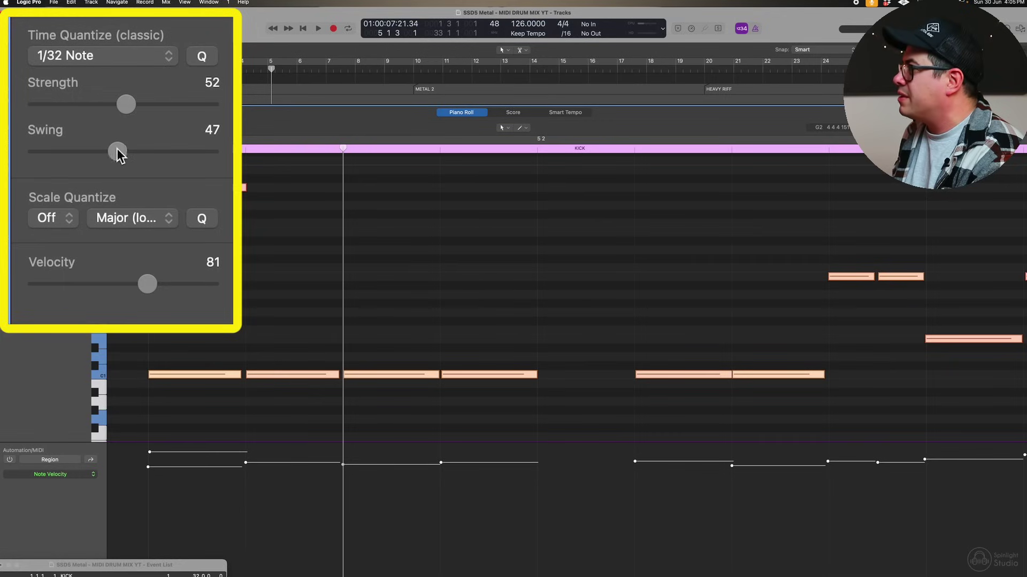
{"action": "mouse_move", "coordinate": [126, 101]}
{"action": "left_mouse_down"}
{"action": "mouse_move", "coordinate": [89, 105]}
{"action": "mouse_move", "coordinate": [119, 104]}
{"action": "left_mouse_up"}
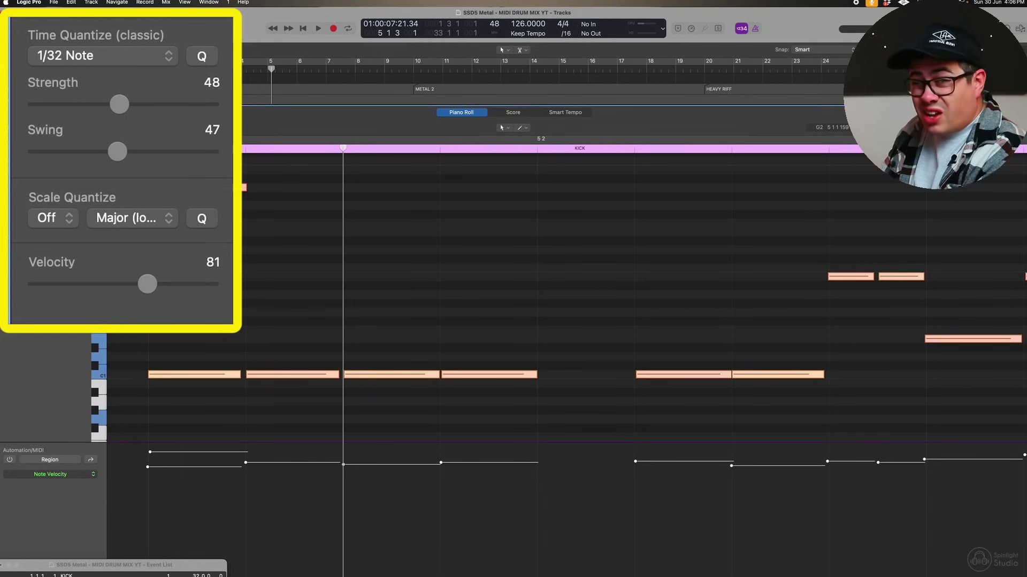
Play the drum part to listen to the loosened quantization over a wider stretch of the timeline
{"action": "key", "text": "super+Left"}
{"action": "key", "text": "super+Left"}
{"action": "key", "text": "super+Left"}
{"action": "key", "text": "space"}
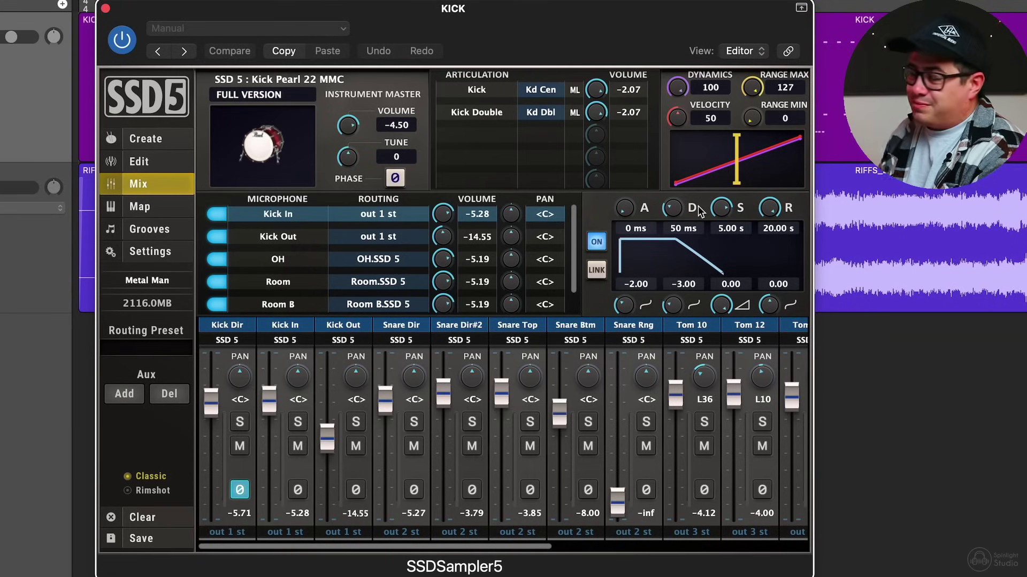
Shorten the Kick In microphone's envelope on the Kick Pearl 22 MMC to a 0.02 s sustain and 0.31 s release
{"action": "left_click", "coordinate": [167, 163]}
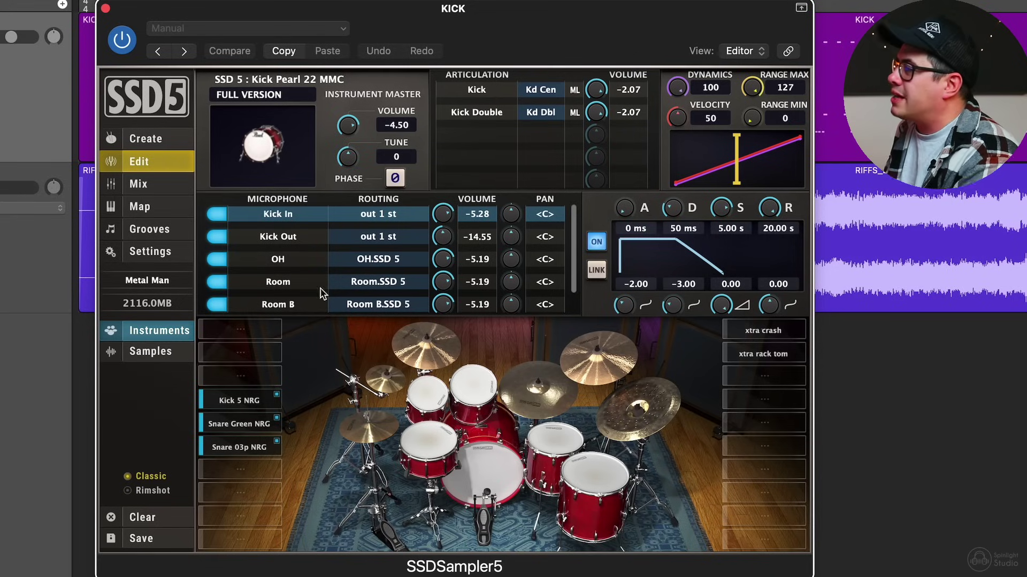
{"action": "left_click", "coordinate": [489, 473]}
{"action": "left_click", "coordinate": [489, 473]}
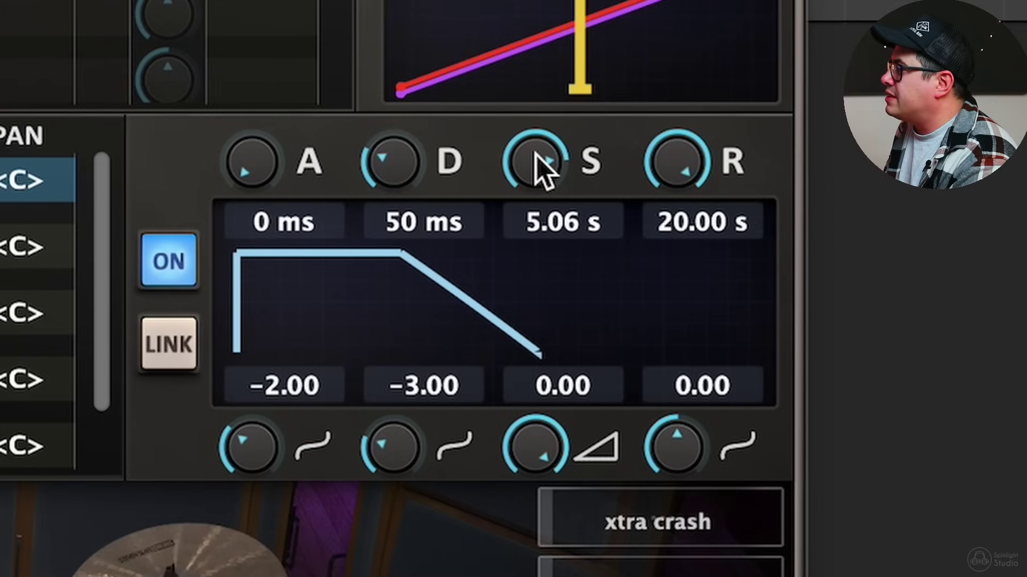
{"action": "left_click_drag", "start_coordinate": [719, 212], "coordinate": [715, 237]}
{"action": "left_click_drag", "start_coordinate": [535, 245], "coordinate": [521, 513]}
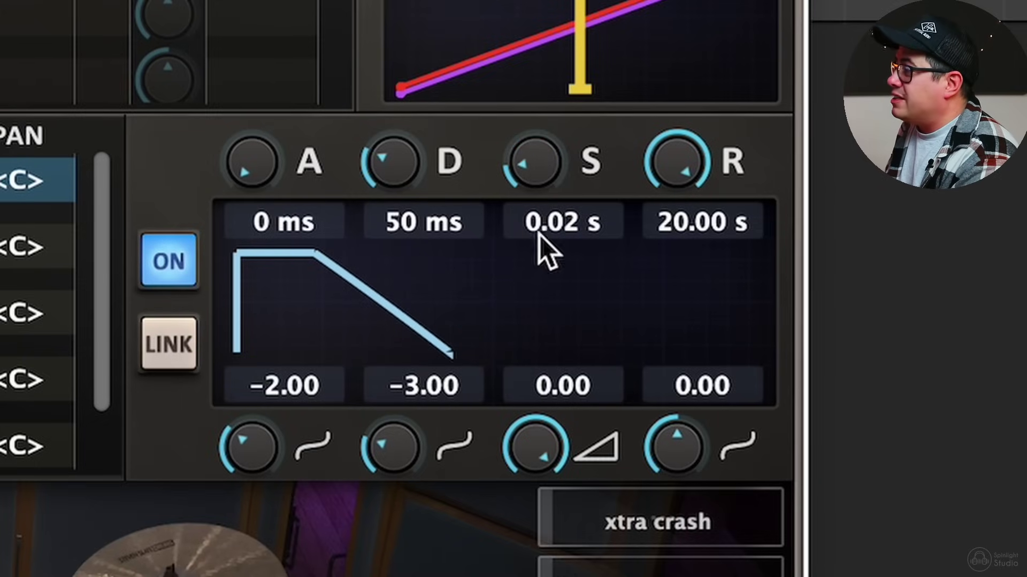
{"action": "left_click_drag", "start_coordinate": [681, 168], "coordinate": [649, 448]}
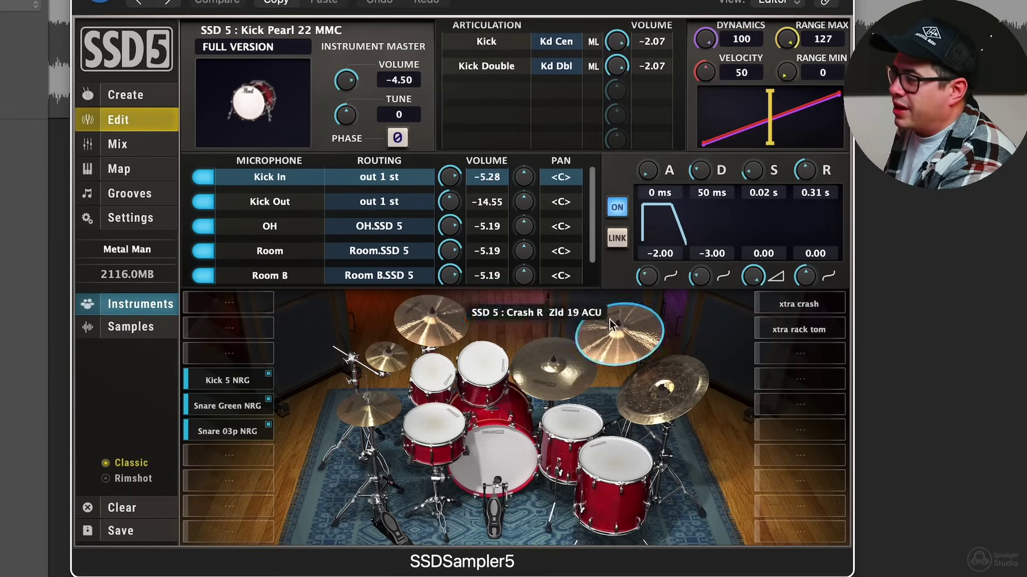
Solo the kick microphones one at a time in the sampler's mixer, ending on Kick Out, and set Kick In's release to 0.25 s
{"action": "left_click", "coordinate": [131, 146]}
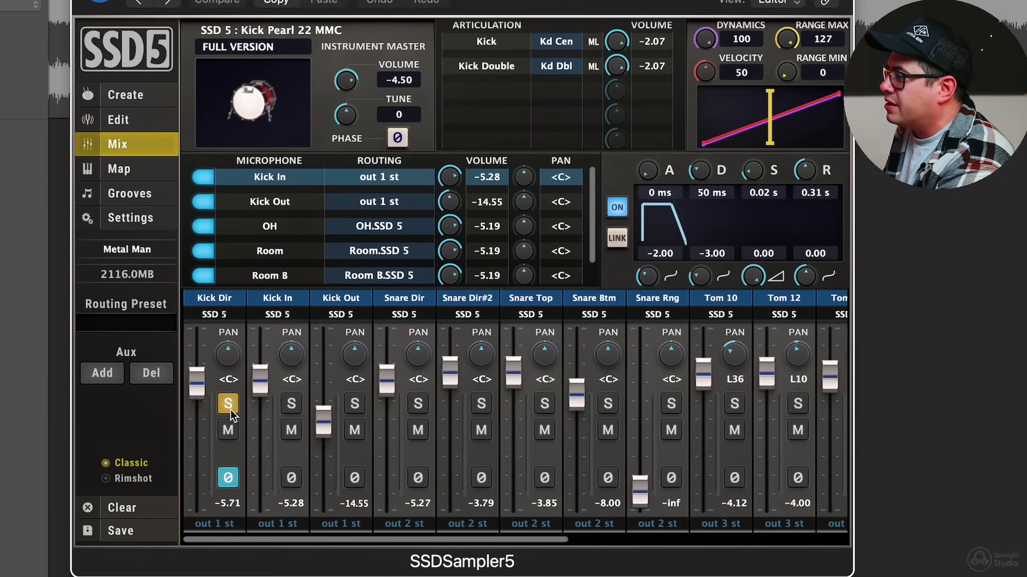
{"action": "left_click_drag", "start_coordinate": [698, 159], "coordinate": [709, 172]}
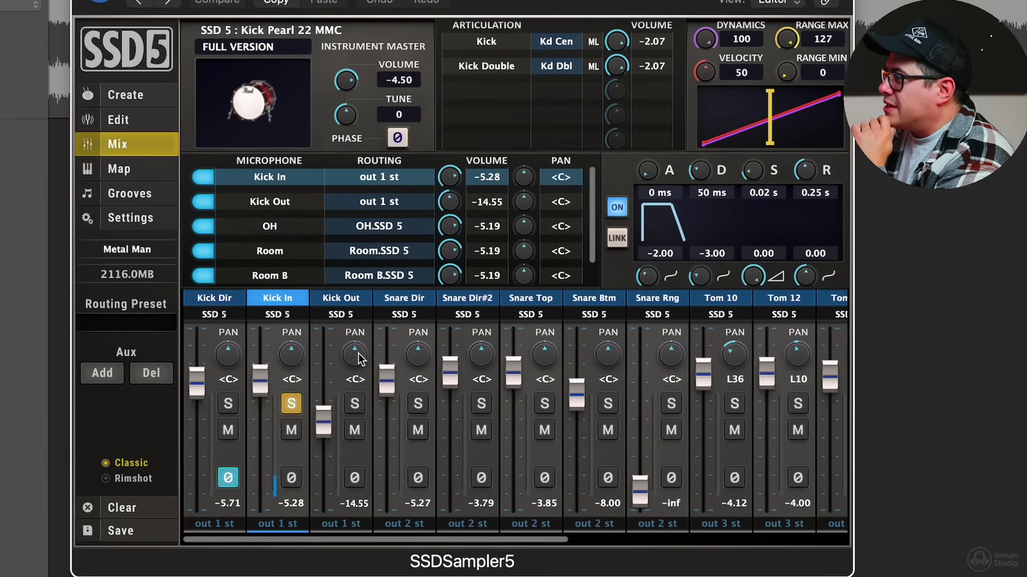
{"action": "left_click", "coordinate": [355, 403]}
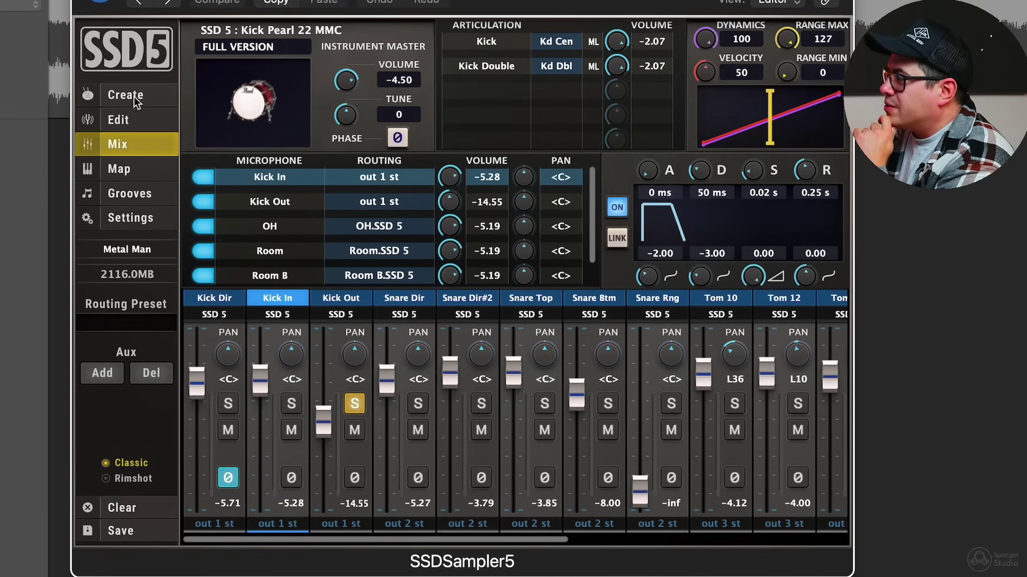
Set the Kick Out microphone's envelope sustain to 0.02 s for the Kick Pearl 22 MMC
{"action": "left_click", "coordinate": [136, 101]}
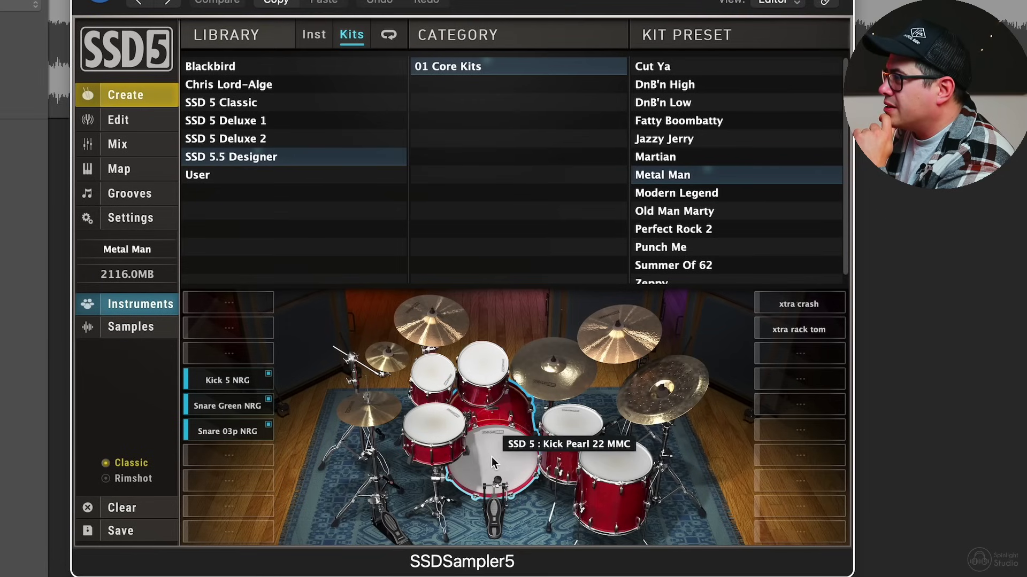
{"action": "left_click", "coordinate": [493, 463]}
{"action": "left_click", "coordinate": [131, 122]}
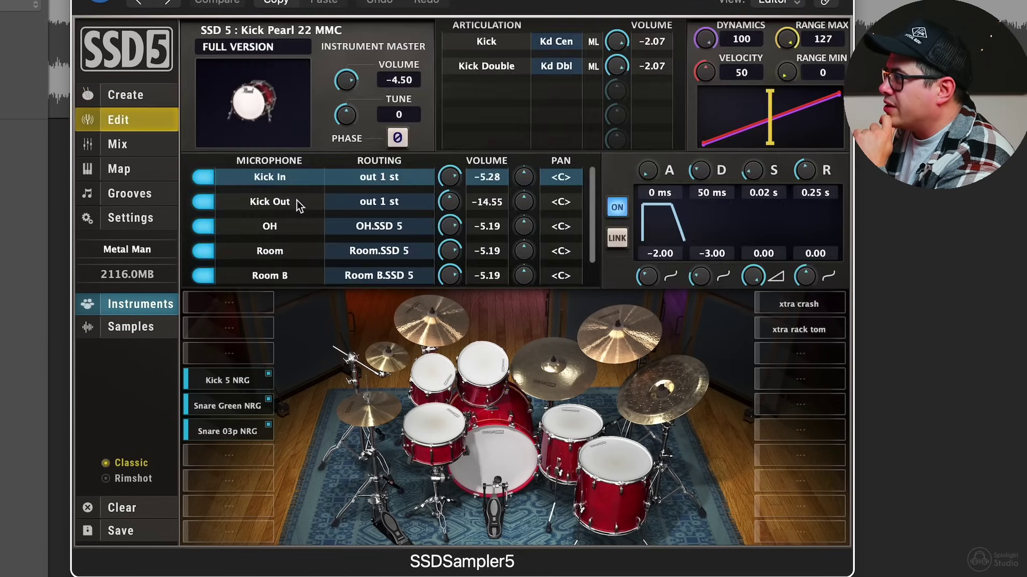
{"action": "left_click", "coordinate": [297, 206]}
{"action": "left_click_drag", "start_coordinate": [753, 277], "coordinate": [751, 282]}
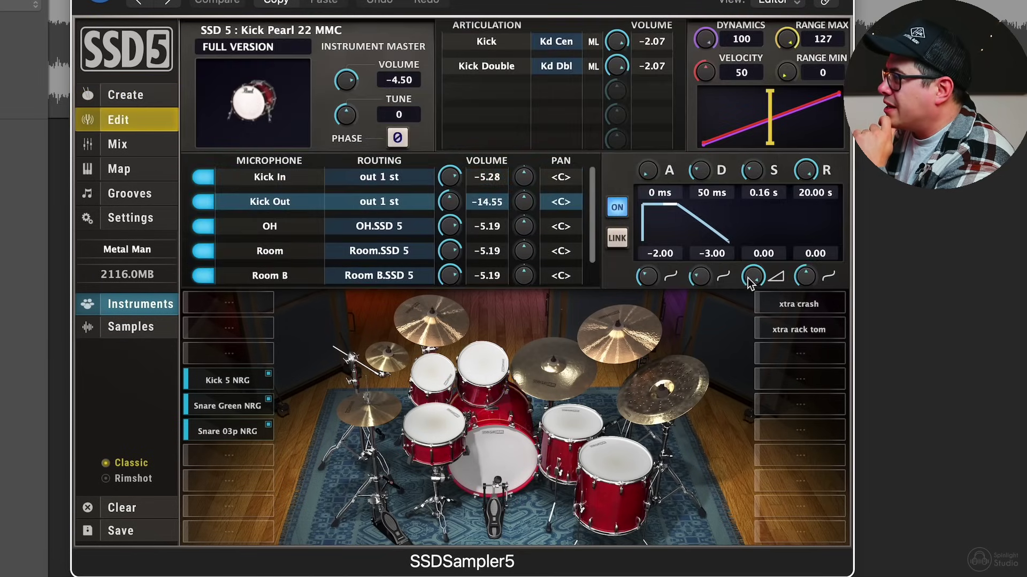
Link all the kick microphones' envelopes briefly, unlink them, and set Kick Out's release to 0.24 s
{"action": "left_click", "coordinate": [618, 239]}
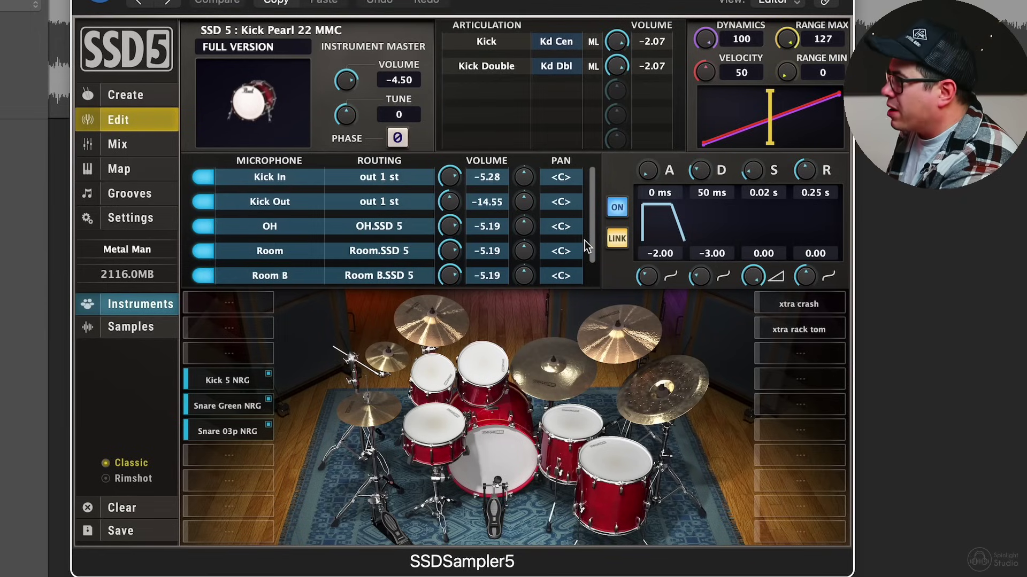
{"action": "left_click", "coordinate": [618, 239]}
{"action": "left_click_drag", "start_coordinate": [804, 170], "coordinate": [807, 228]}
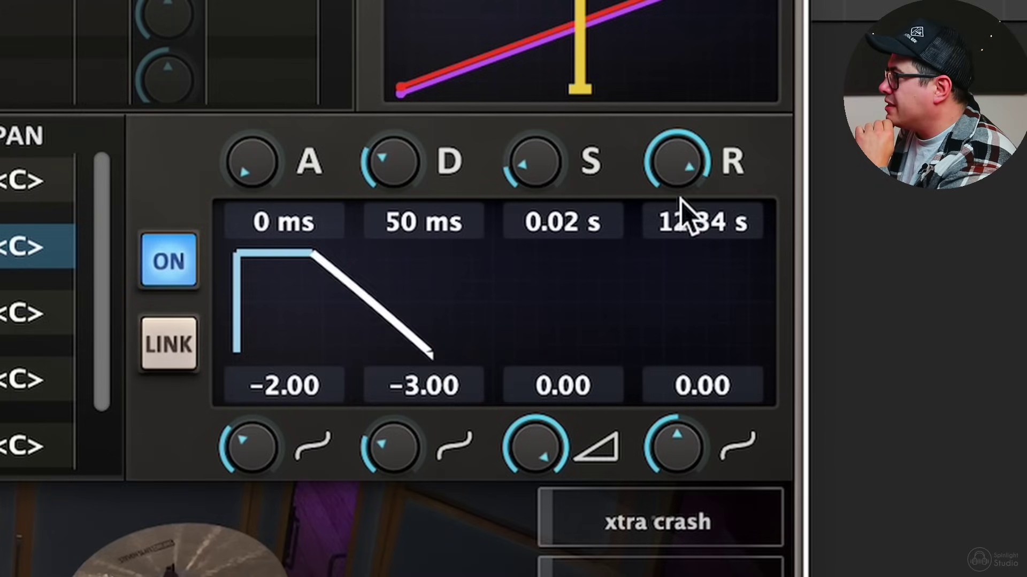
{"action": "left_click_drag", "start_coordinate": [682, 320], "coordinate": [606, 451]}
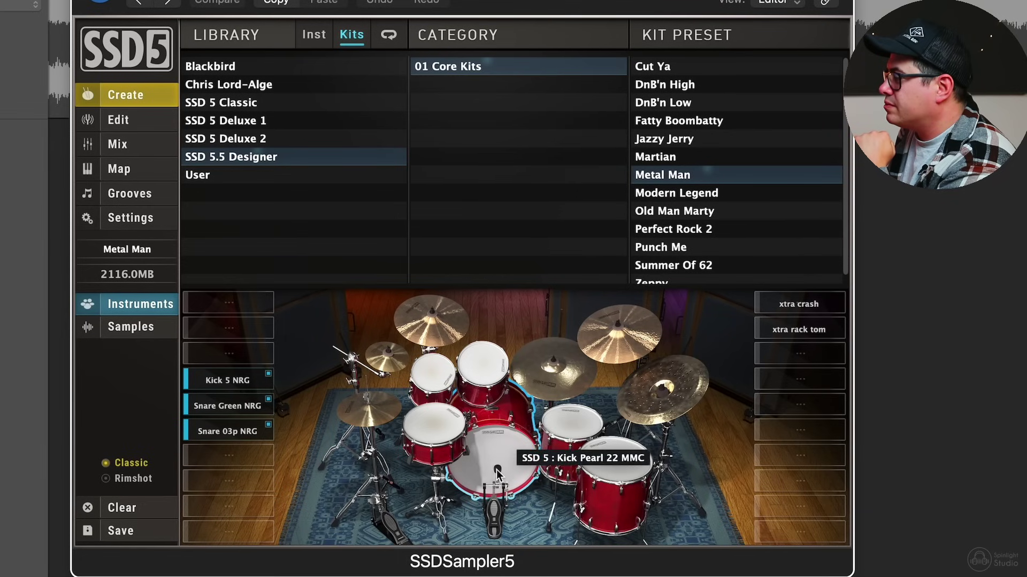
Compare the Kick 5 NRG sample's envelope with that of the Kick Pearl 22 MMC
{"action": "left_click", "coordinate": [497, 473]}
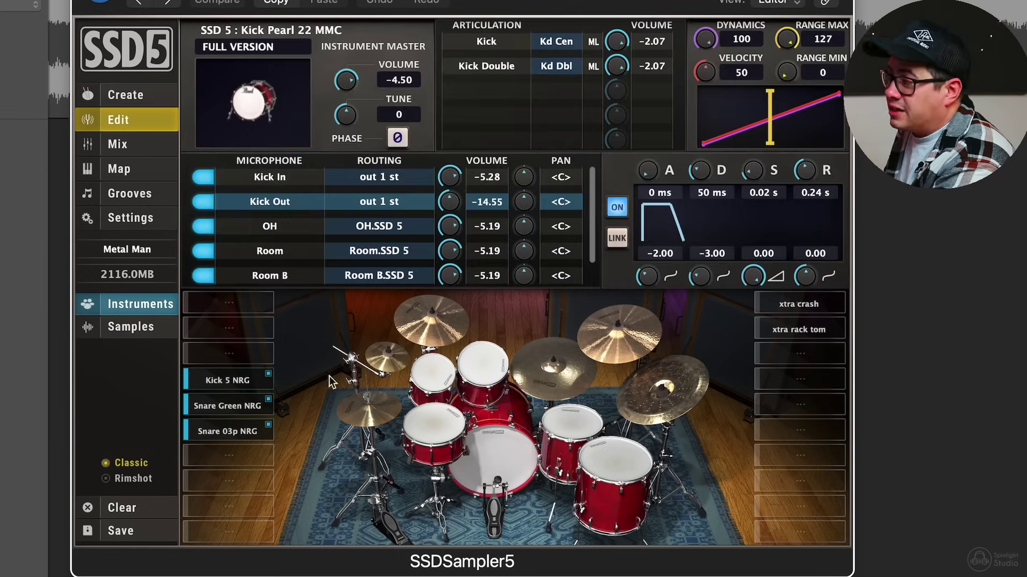
{"action": "left_click", "coordinate": [240, 381]}
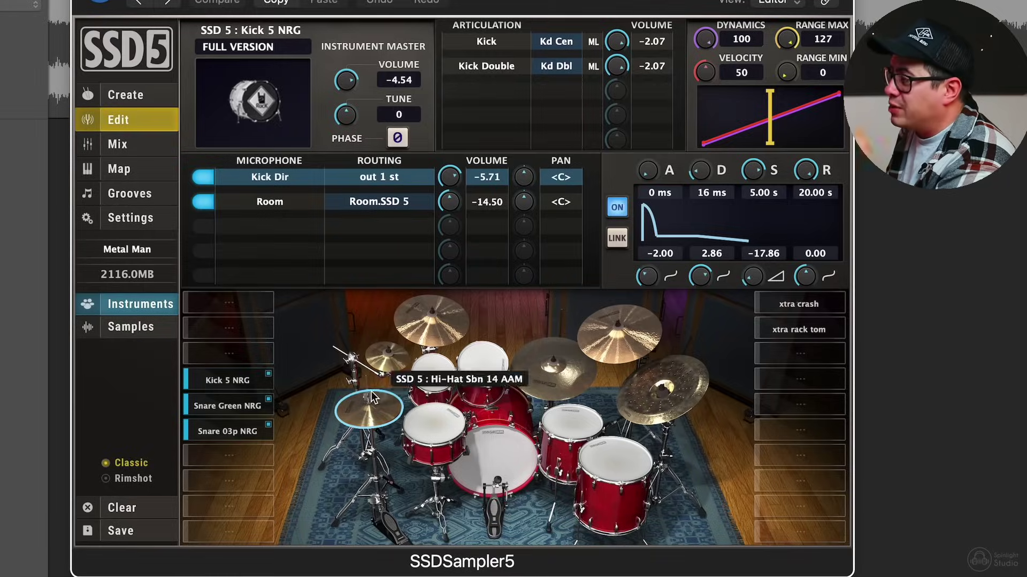
{"action": "left_click", "coordinate": [492, 460]}
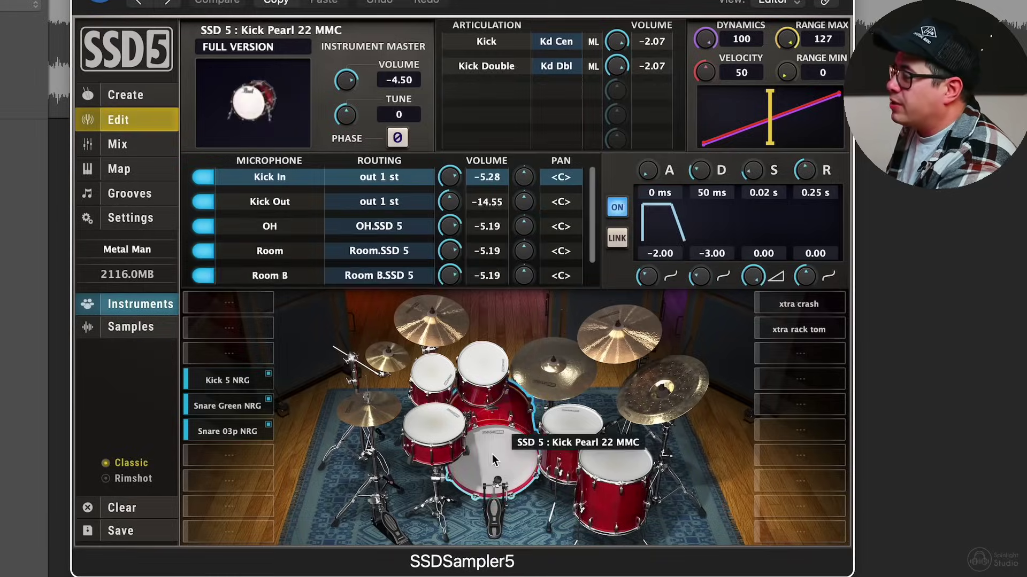
Set the Snare NaC 6 ALB's Snare Top envelope to 0.02 s sustain and 0.99 s release, and toggle microphone linking on and off
{"action": "left_click", "coordinate": [436, 433]}
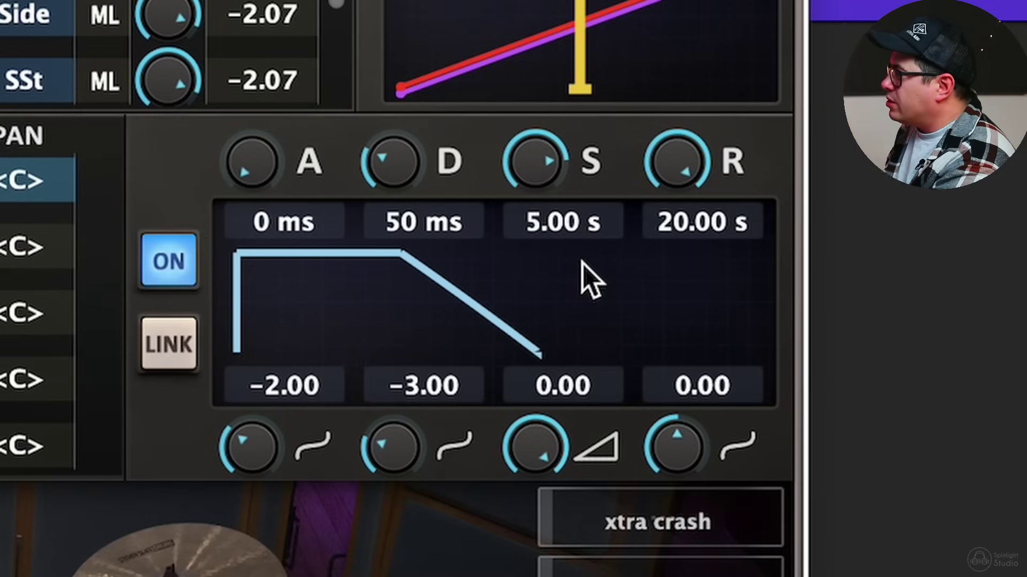
{"action": "left_click_drag", "start_coordinate": [540, 154], "coordinate": [480, 495]}
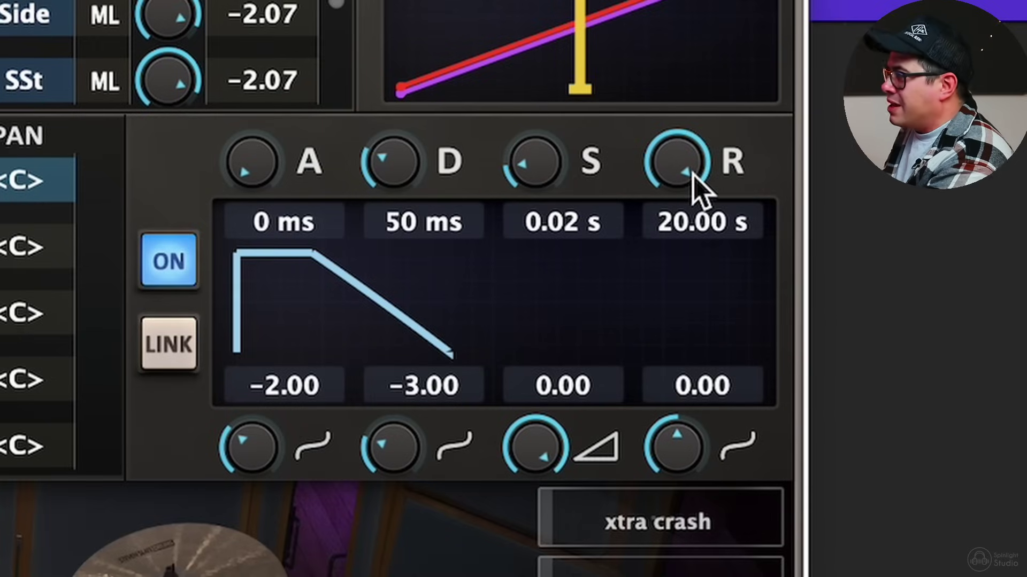
{"action": "left_click_drag", "start_coordinate": [678, 166], "coordinate": [615, 412]}
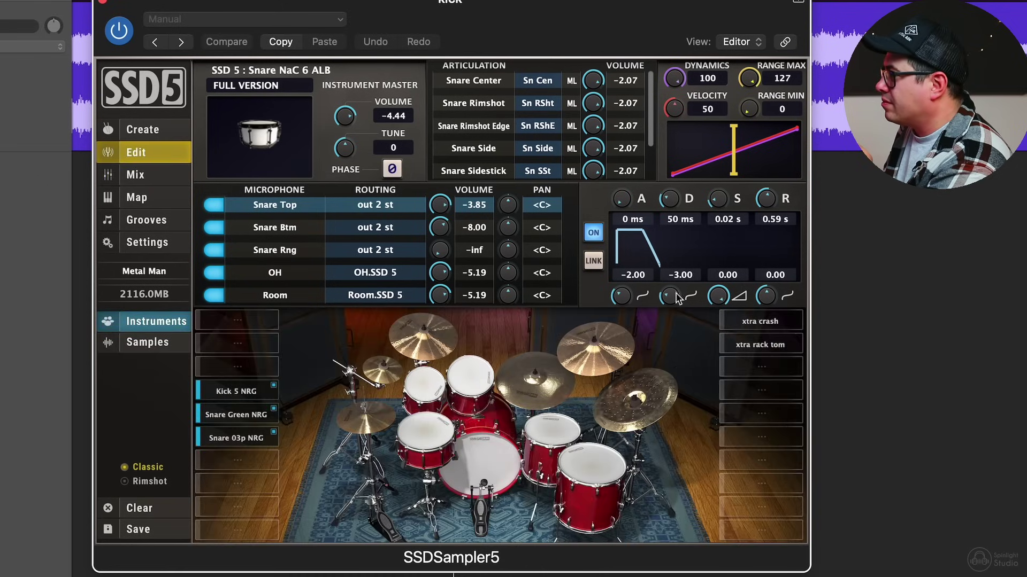
{"action": "left_click_drag", "start_coordinate": [770, 198], "coordinate": [770, 198]}
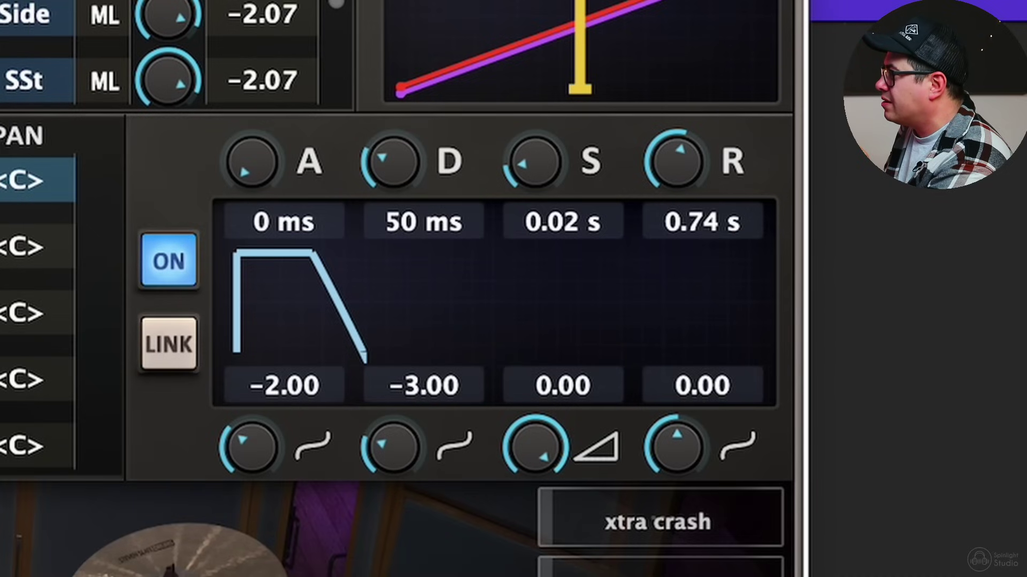
{"action": "left_click_drag", "start_coordinate": [677, 158], "coordinate": [676, 151]}
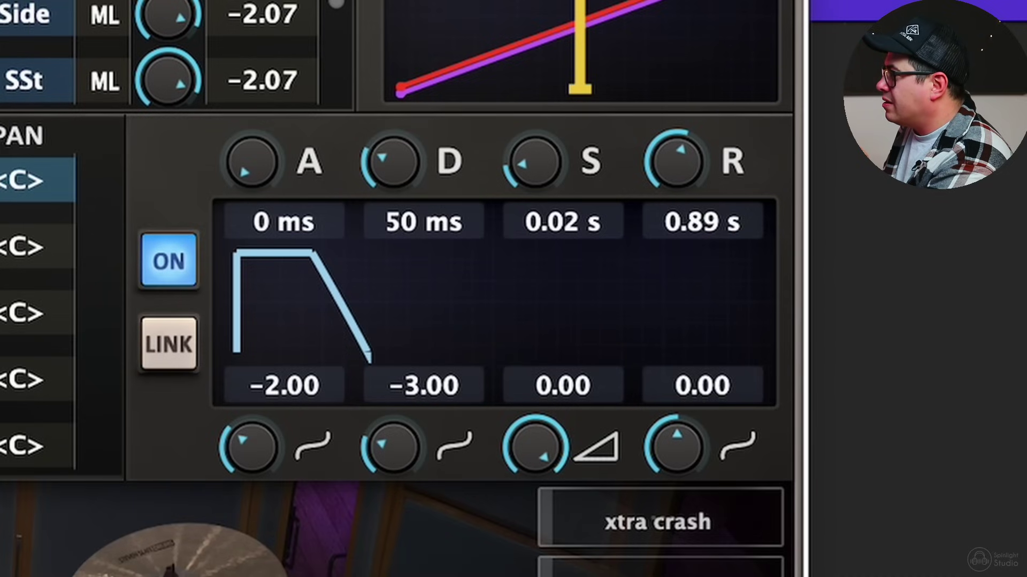
{"action": "left_click_drag", "start_coordinate": [782, 265], "coordinate": [782, 271]}
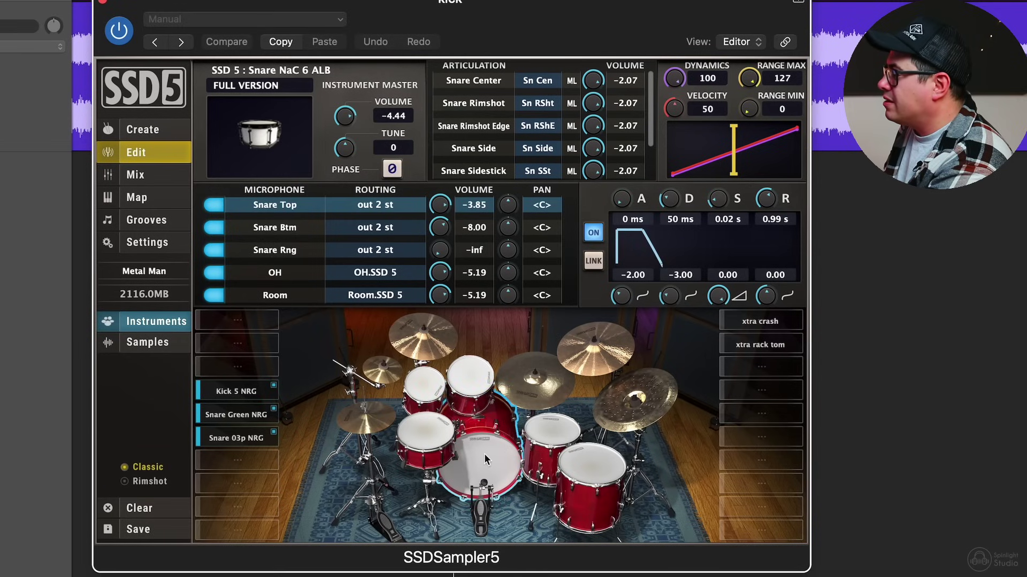
{"action": "left_click", "coordinate": [594, 263]}
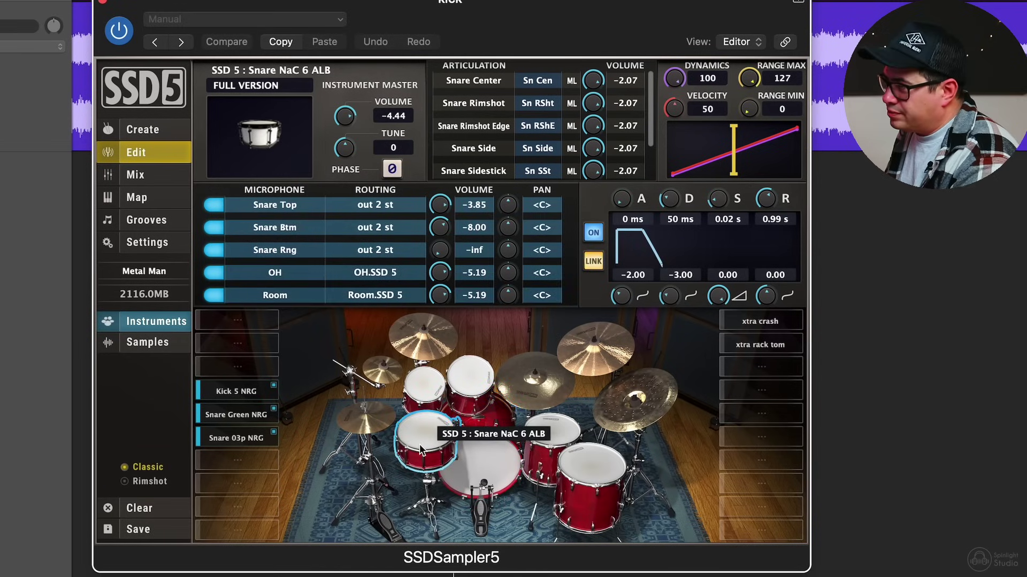
{"action": "left_click", "coordinate": [595, 267]}
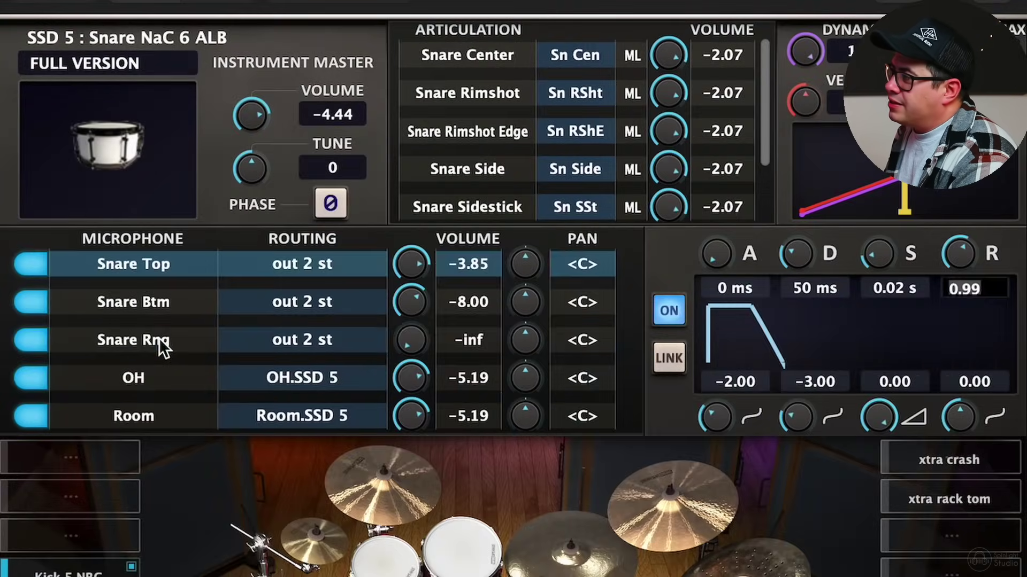
Check the envelope settings of the snare's Snare Top, Snare Btm and Snare Rng microphones one after another
{"action": "left_click", "coordinate": [162, 345]}
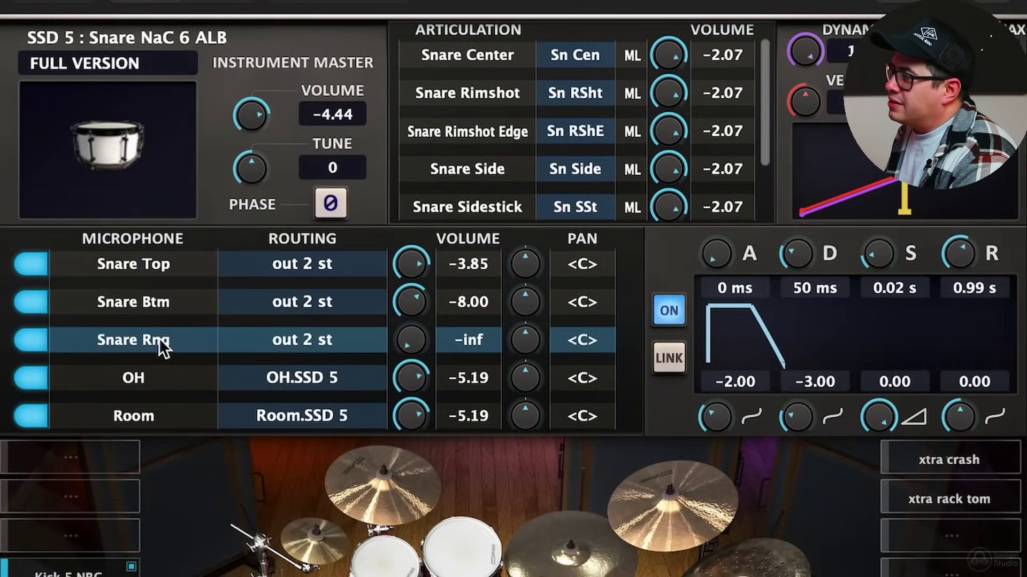
{"action": "left_click", "coordinate": [169, 294]}
{"action": "left_click", "coordinate": [174, 271]}
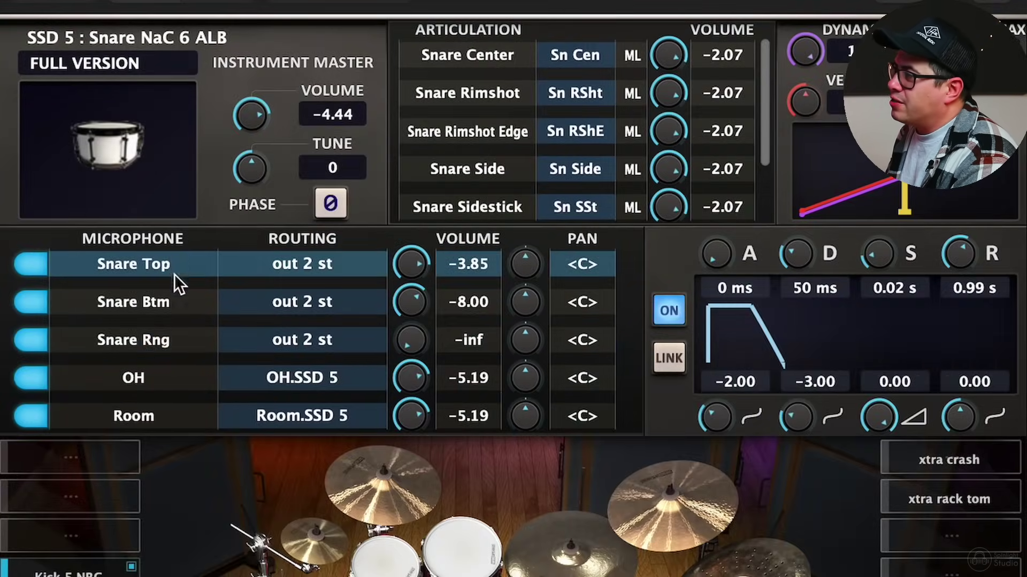
{"action": "left_click", "coordinate": [175, 302]}
{"action": "left_click", "coordinate": [177, 337]}
{"action": "left_click", "coordinate": [164, 268]}
{"action": "left_click", "coordinate": [166, 304]}
{"action": "left_click", "coordinate": [169, 335]}
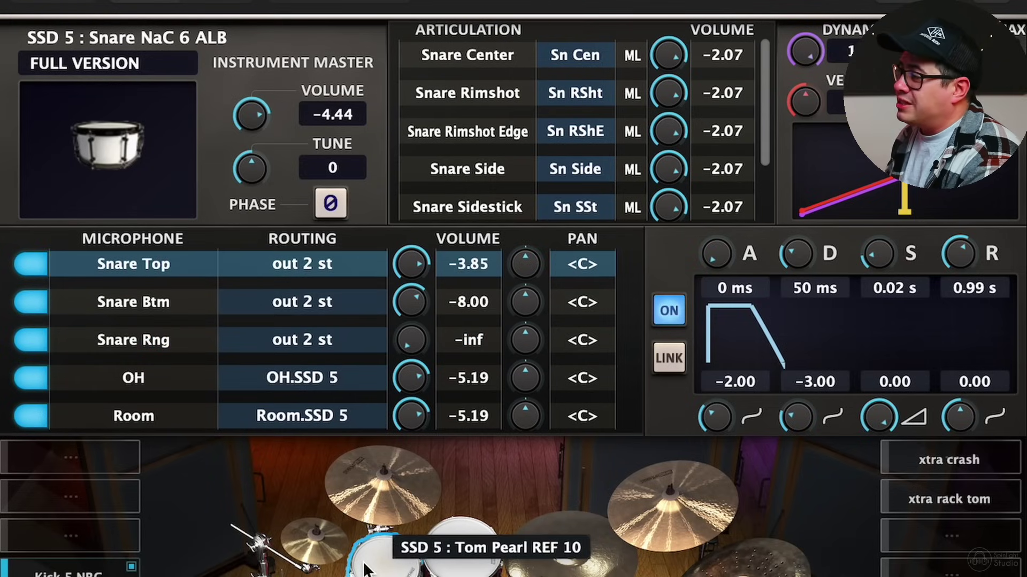
Check the envelope settings of Tom Pearl REF 10, Tom Lwg VCL 12, Tom Lwg VCL 14 and Tom Pearl MMC 18 one after another
{"action": "left_click", "coordinate": [365, 569]}
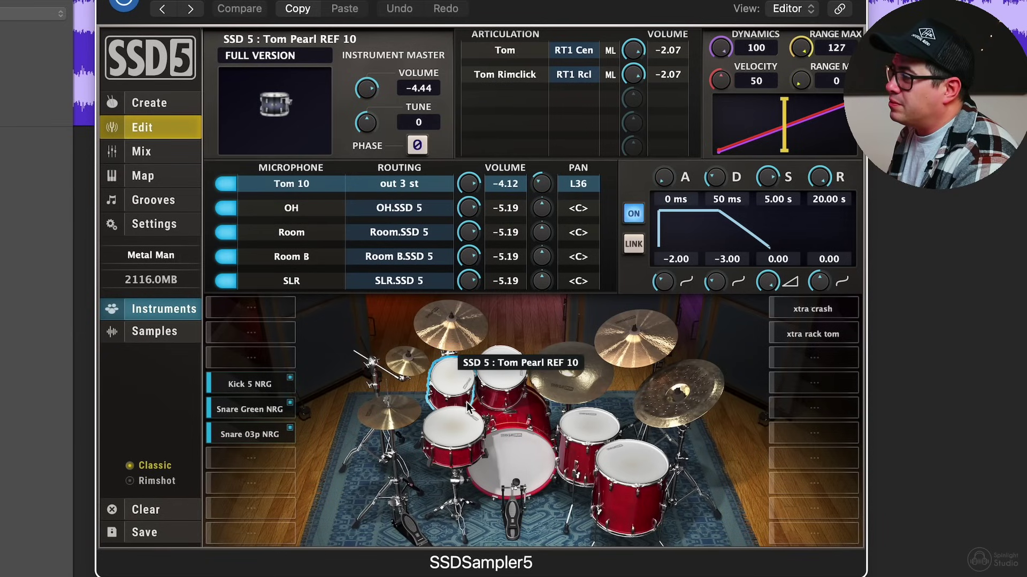
{"action": "left_click", "coordinate": [498, 375]}
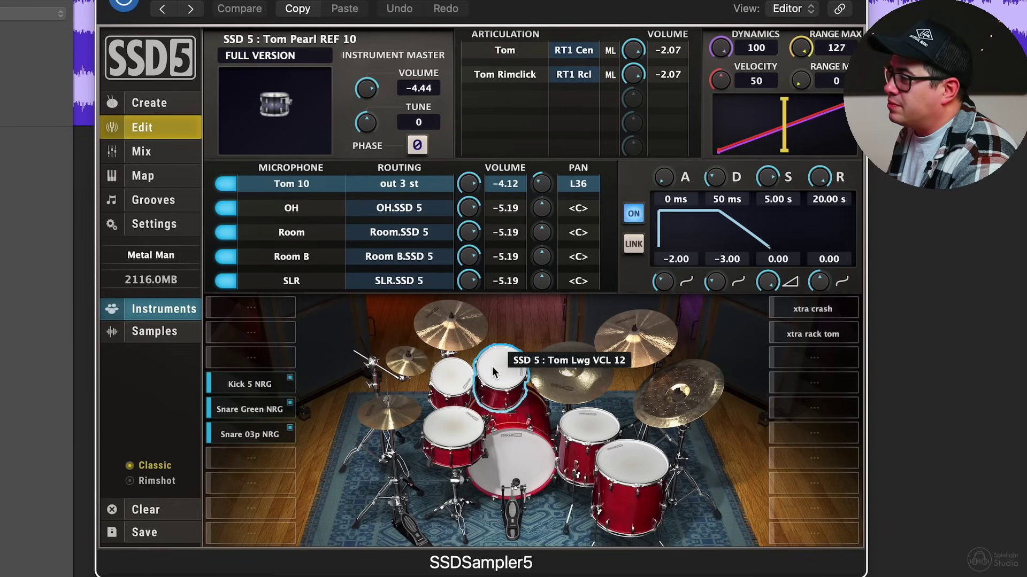
{"action": "left_click", "coordinate": [594, 444]}
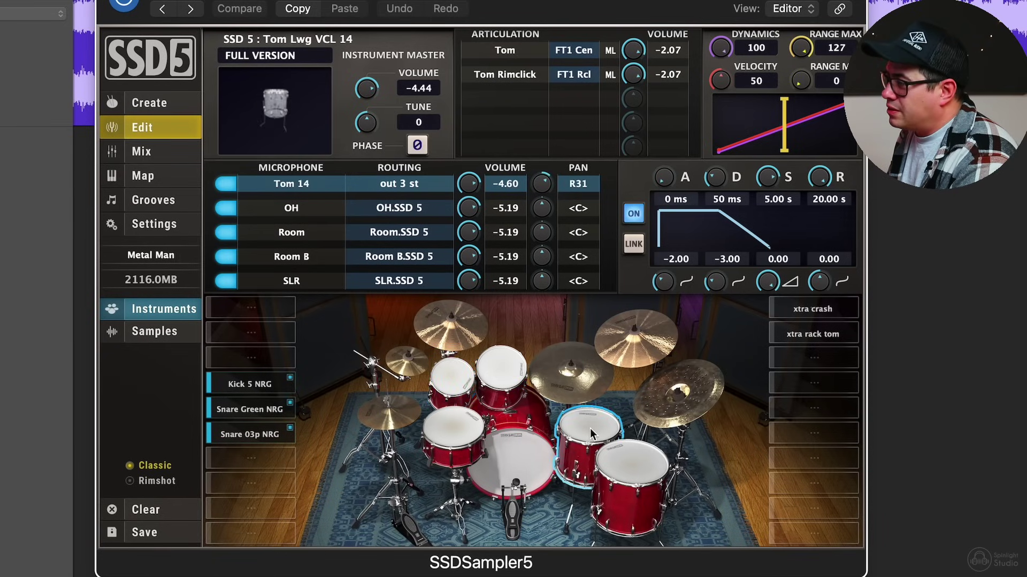
{"action": "left_click", "coordinate": [644, 461]}
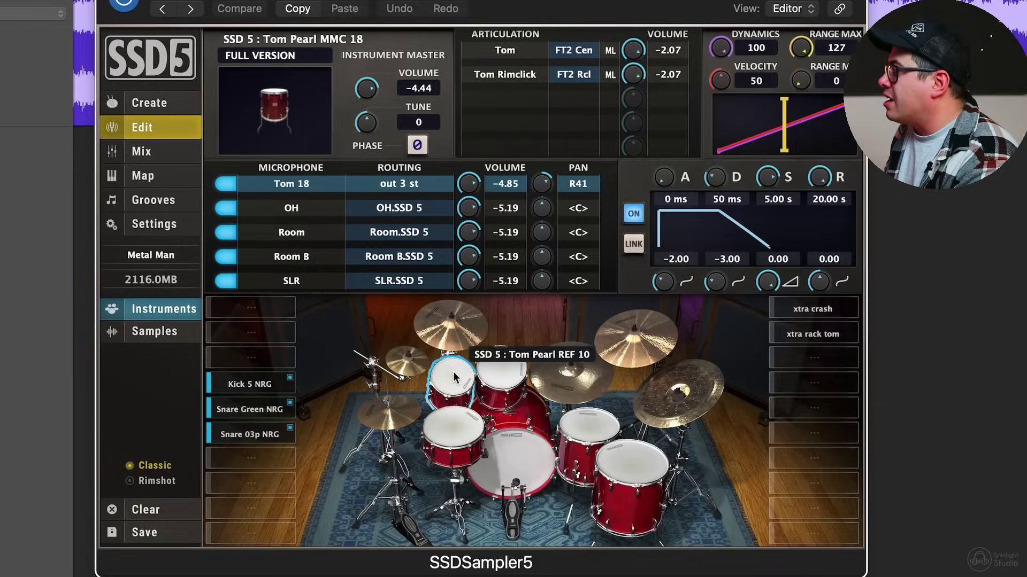
Set the Tom Pearl REF 10's envelope sustain to 0.02 s and shorten its release
{"action": "left_click", "coordinate": [454, 374]}
{"action": "left_click_drag", "start_coordinate": [769, 246], "coordinate": [765, 301]}
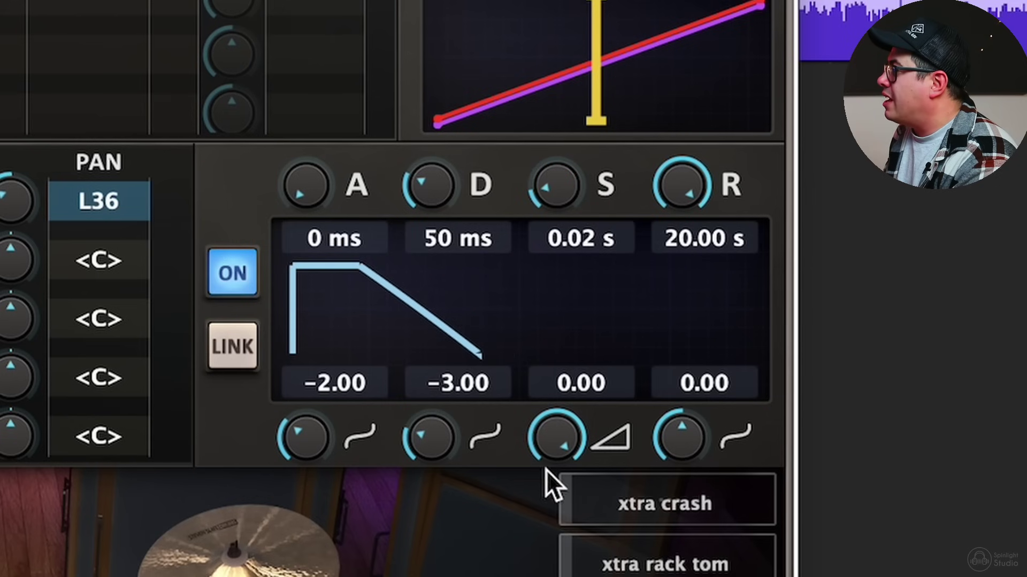
{"action": "left_click_drag", "start_coordinate": [682, 181], "coordinate": [669, 375]}
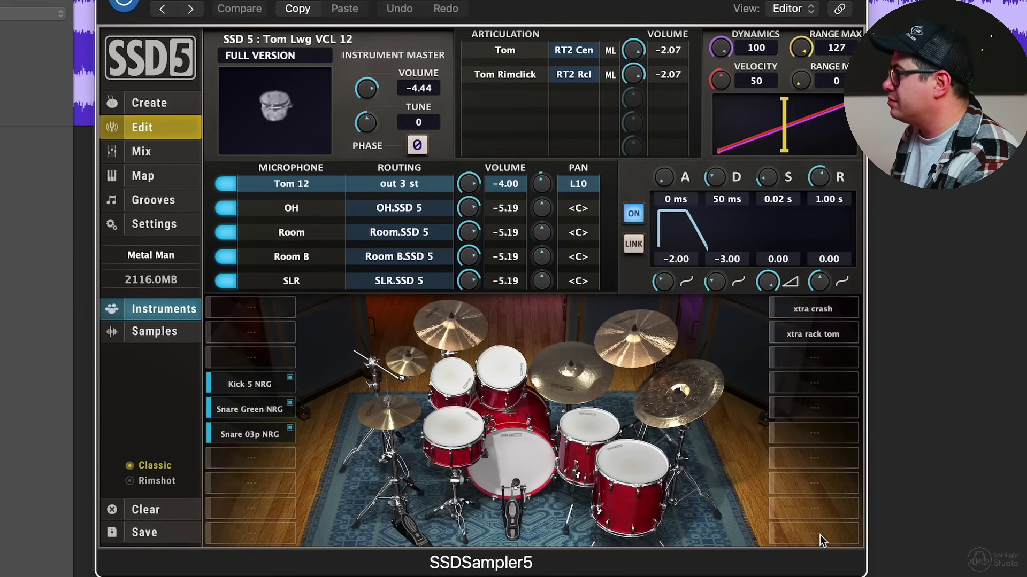
Check the Tom Lwg VCL 14's envelope and set the Tom Pearl MMC 18's sustain to 0.02 s
{"action": "left_click", "coordinate": [578, 449]}
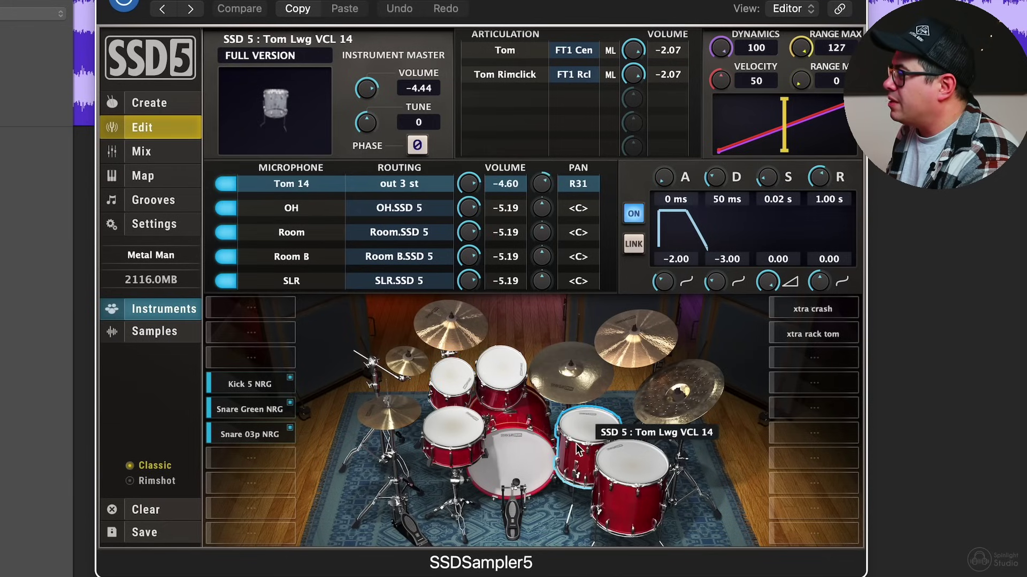
{"action": "left_click", "coordinate": [630, 461]}
{"action": "left_click", "coordinate": [585, 430]}
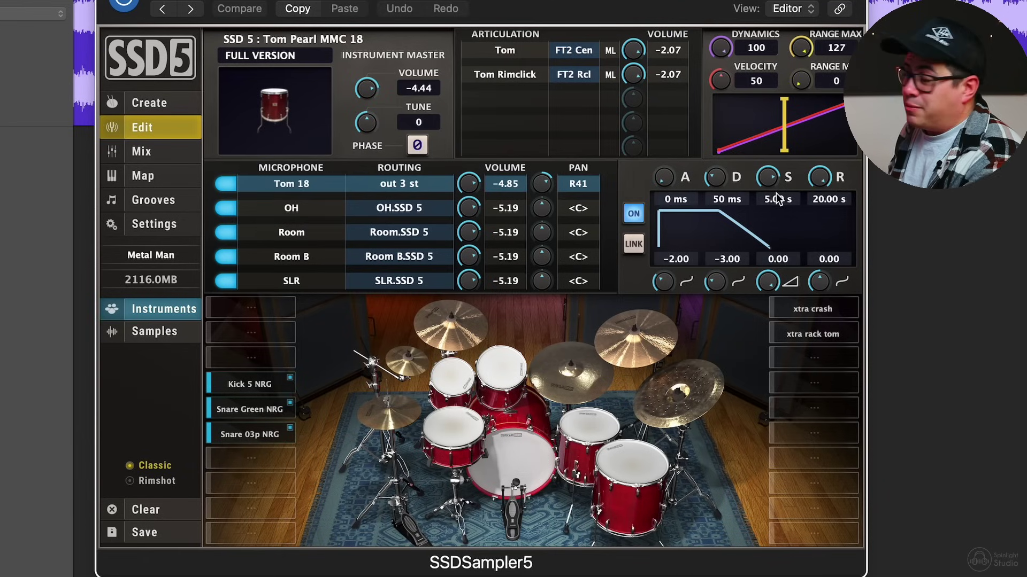
{"action": "double_click", "coordinate": [777, 198]}
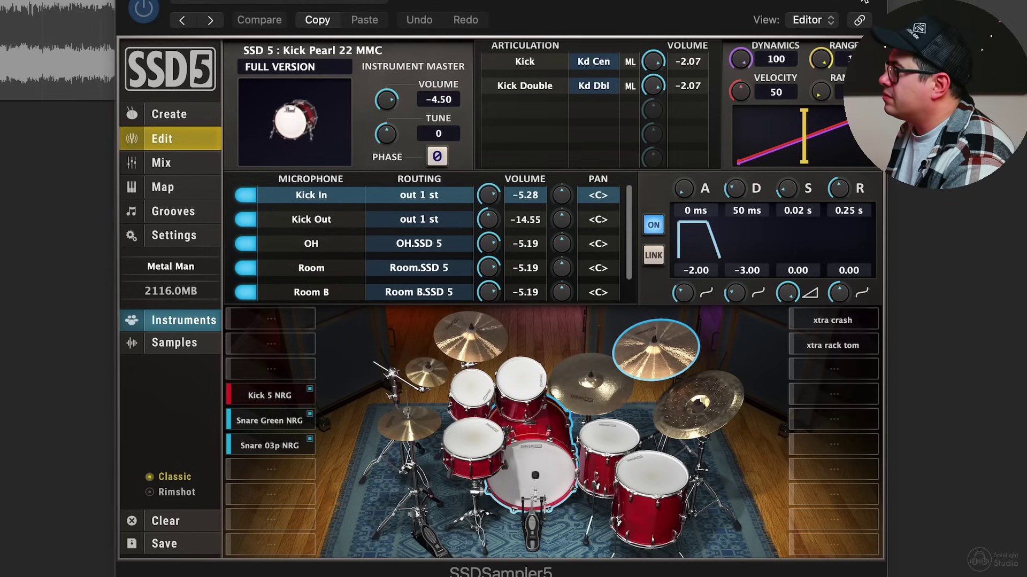
Set the envelope release of both floor toms, Tom Lwg VCL 14 and Tom Pearl MMC 18, to 1 s
{"action": "left_click", "coordinate": [646, 480]}
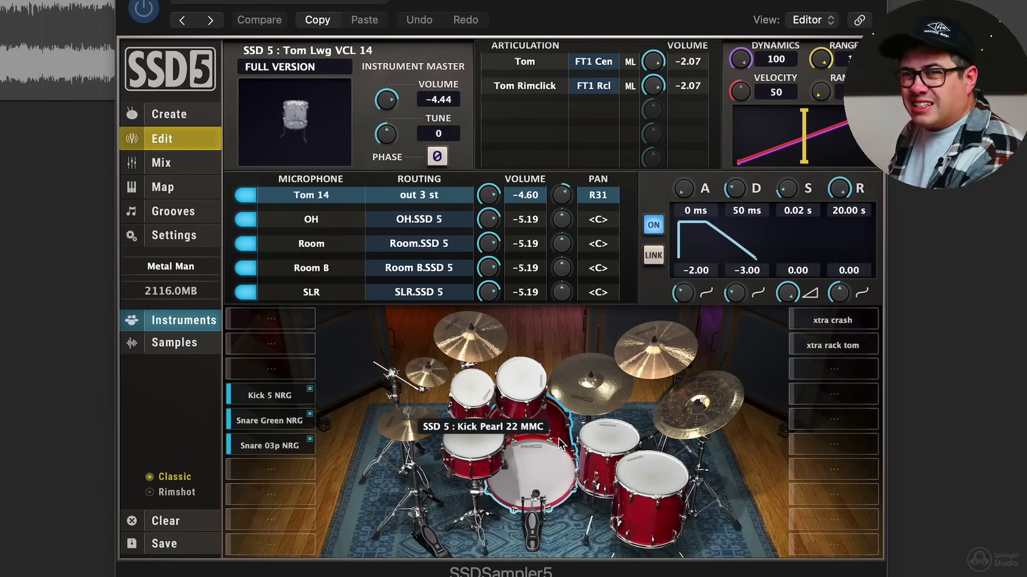
{"action": "double_click", "coordinate": [851, 210]}
{"action": "type", "text": "1"}
{"action": "key", "text": "Return"}
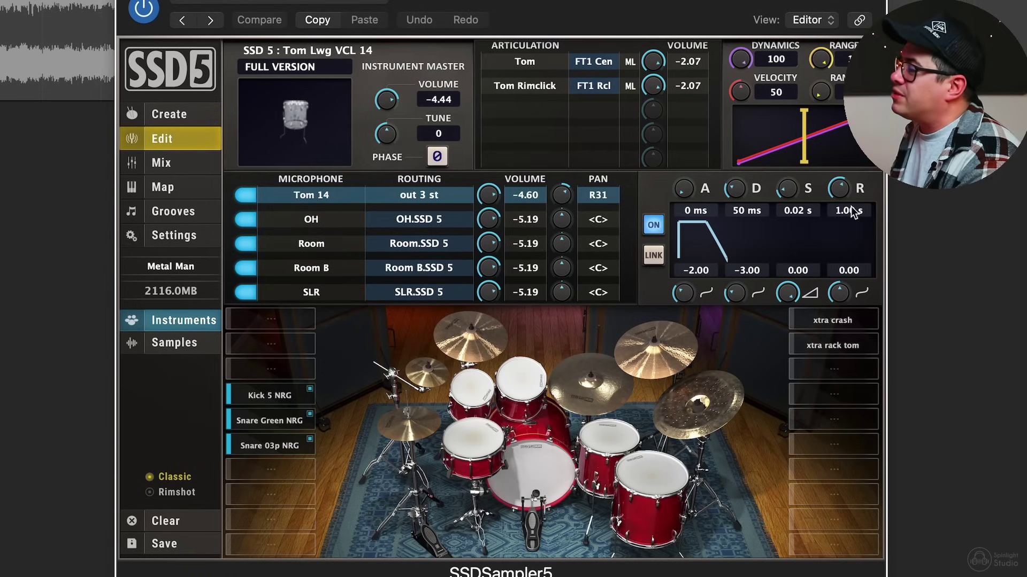
{"action": "left_click", "coordinate": [650, 489]}
{"action": "double_click", "coordinate": [840, 213]}
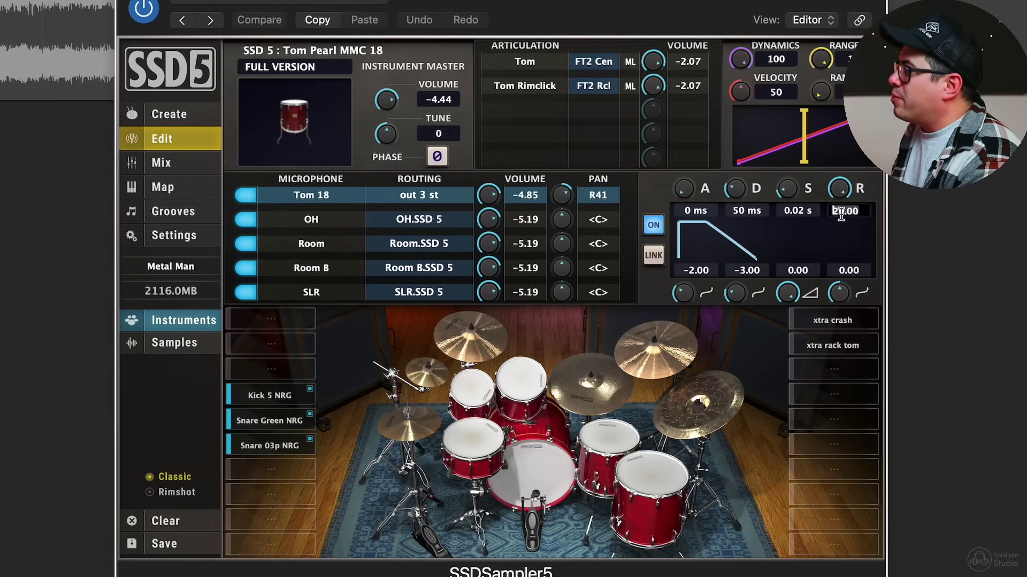
{"action": "type", "text": "1"}
{"action": "key", "text": "Return"}
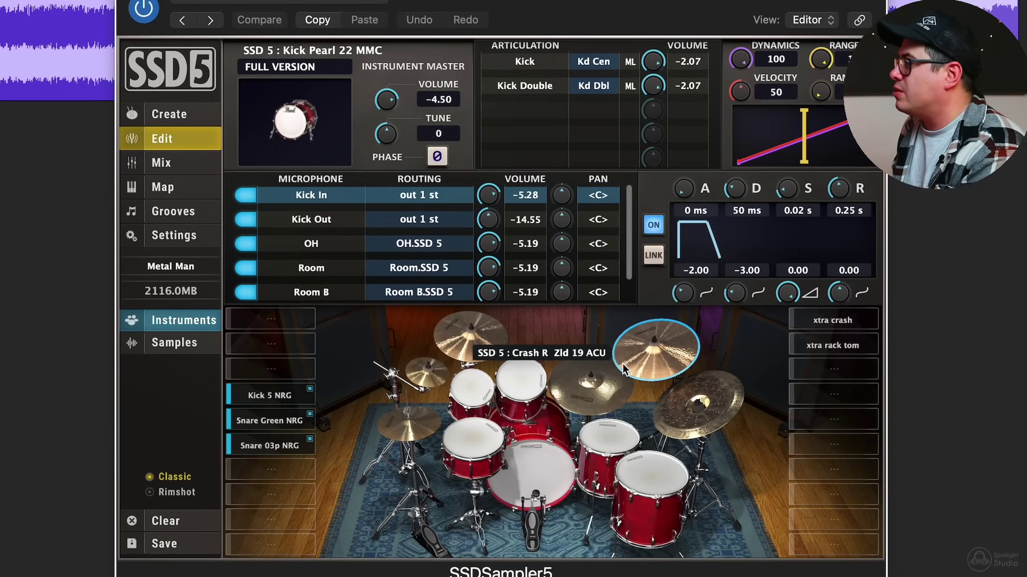
Lower the left crash's Room microphone volume to -15.29 and its Room B volume to -15.08
{"action": "left_click", "coordinate": [474, 351]}
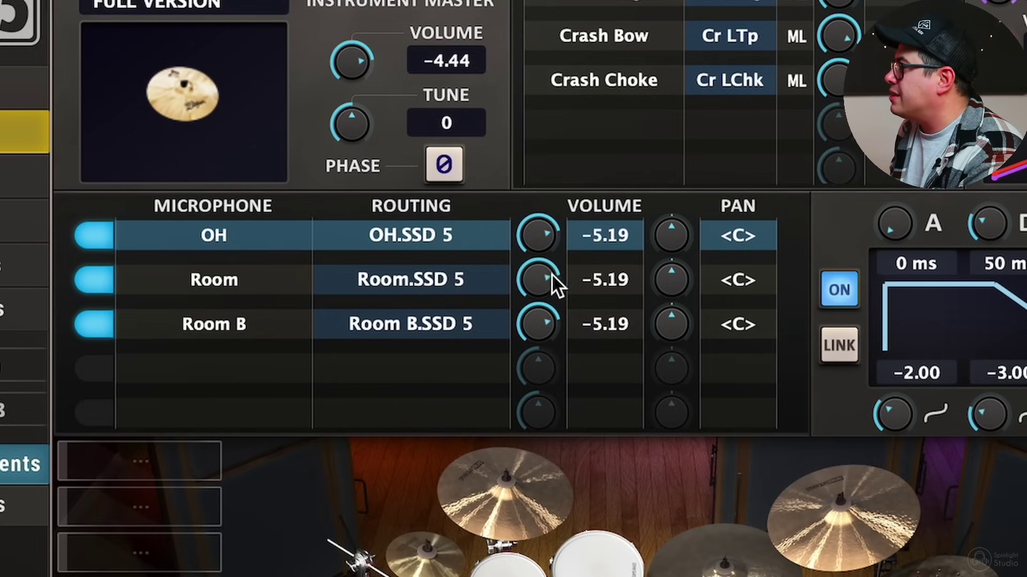
{"action": "left_click_drag", "start_coordinate": [540, 279], "coordinate": [531, 380]}
{"action": "left_click_drag", "start_coordinate": [532, 319], "coordinate": [598, 364]}
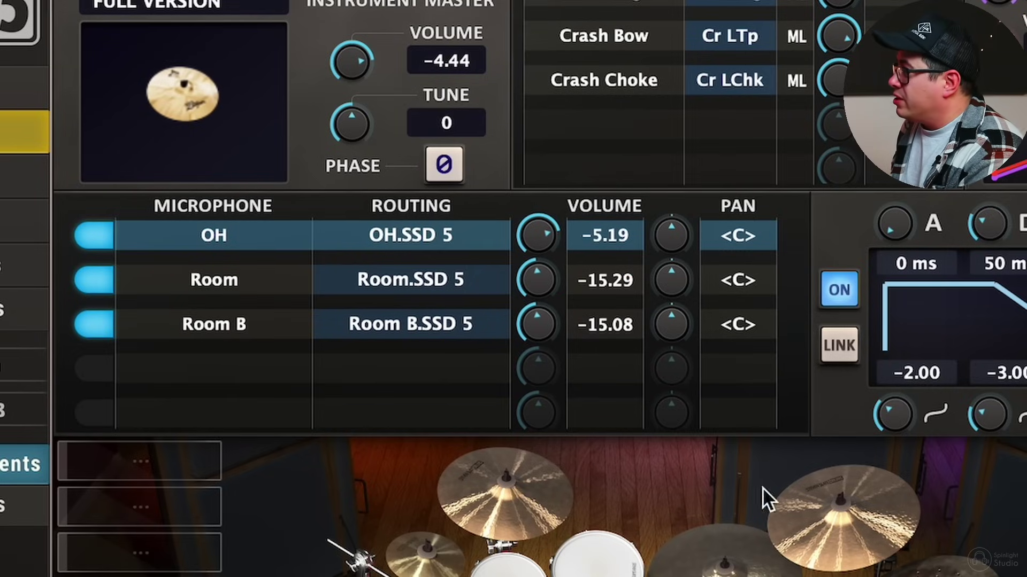
Lower the Room microphone volume of Crash R Zld 19 ACU, and set that of China R Sbn 19 AAX to -14.30
{"action": "left_click", "coordinate": [794, 486]}
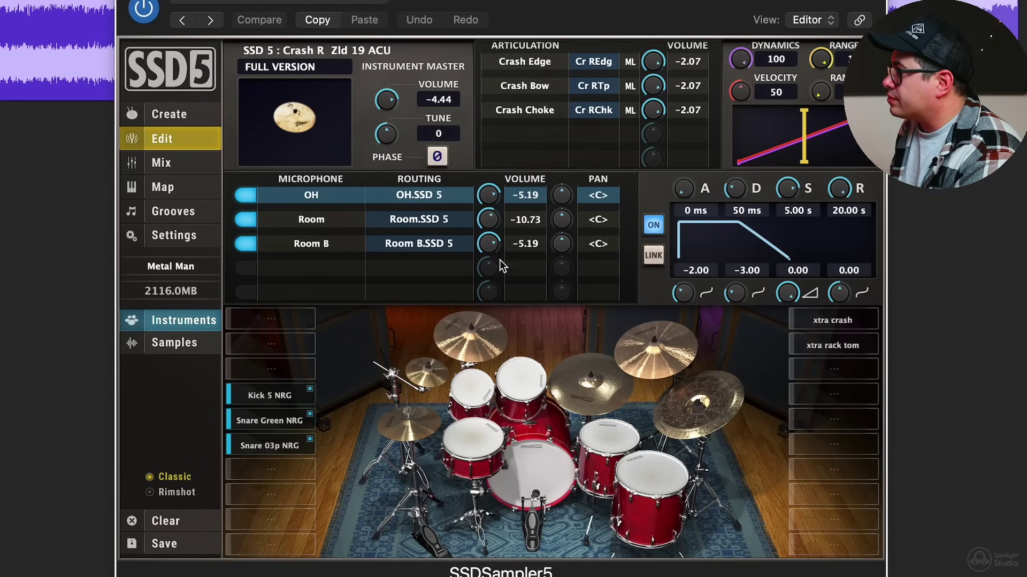
{"action": "left_click_drag", "start_coordinate": [490, 220], "coordinate": [491, 277]}
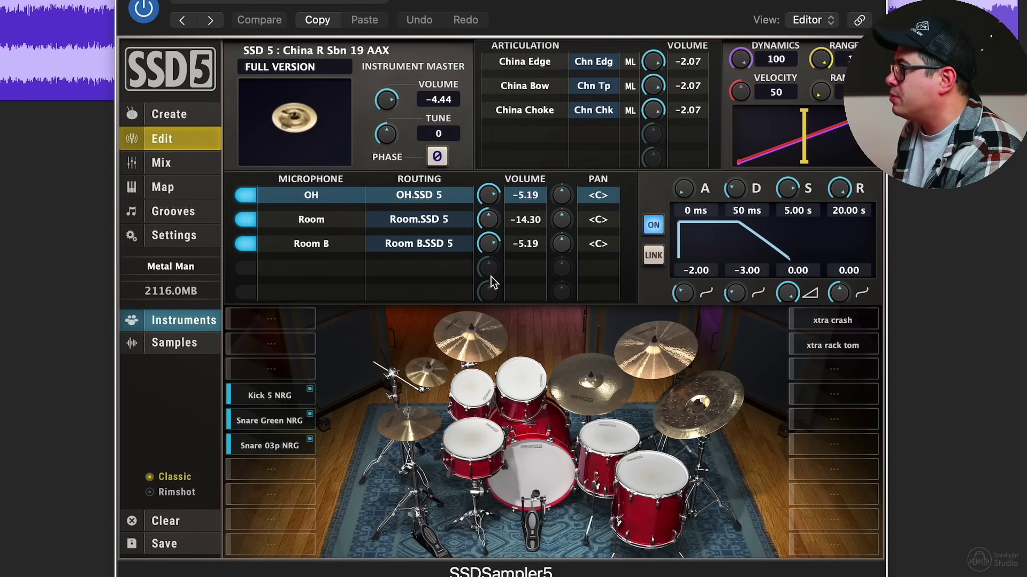
{"action": "left_click", "coordinate": [580, 381]}
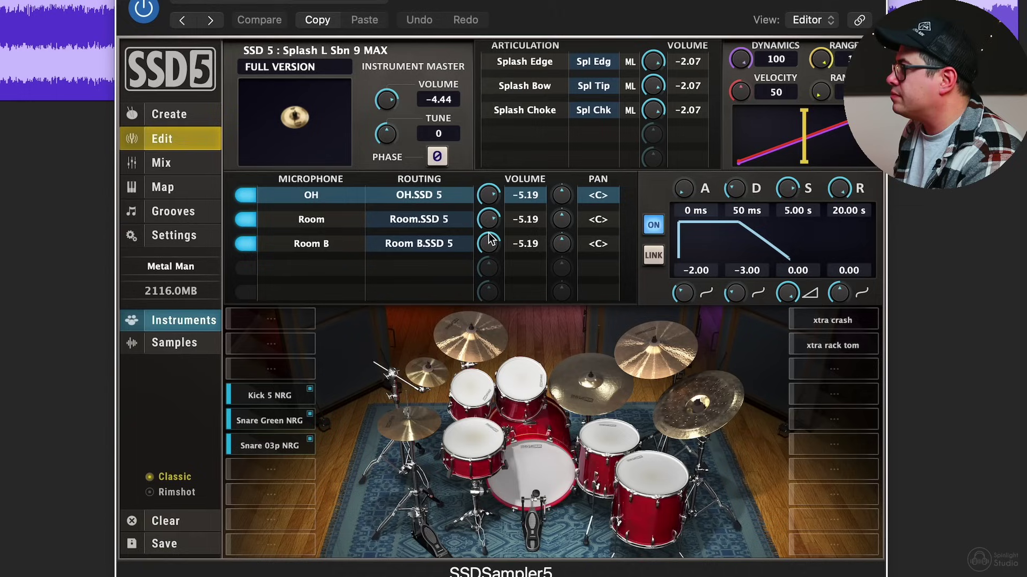
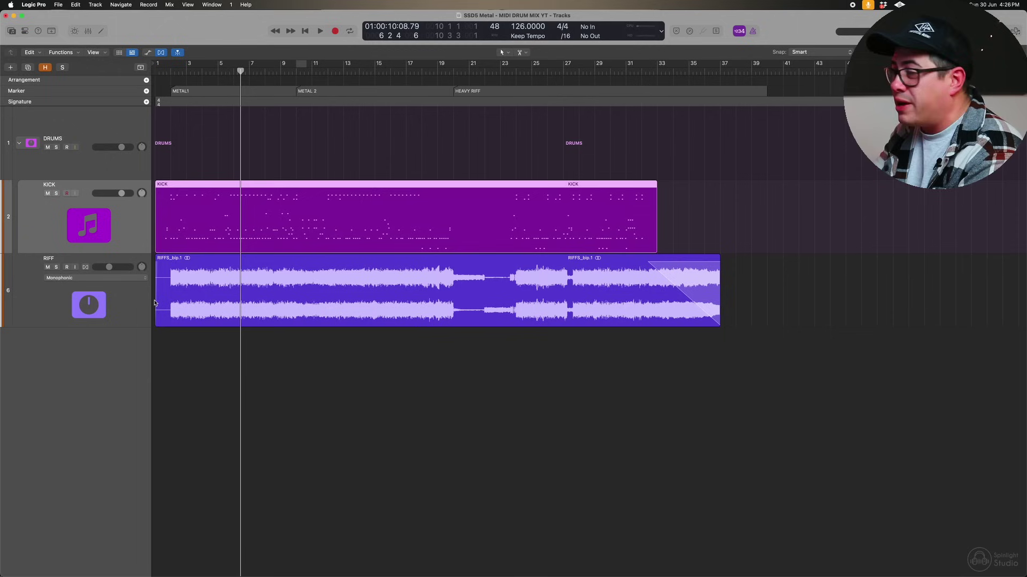
Create arrangement tracks for all the drum channel strips from KICK through ROOM in the mixer
{"action": "key", "text": "x"}
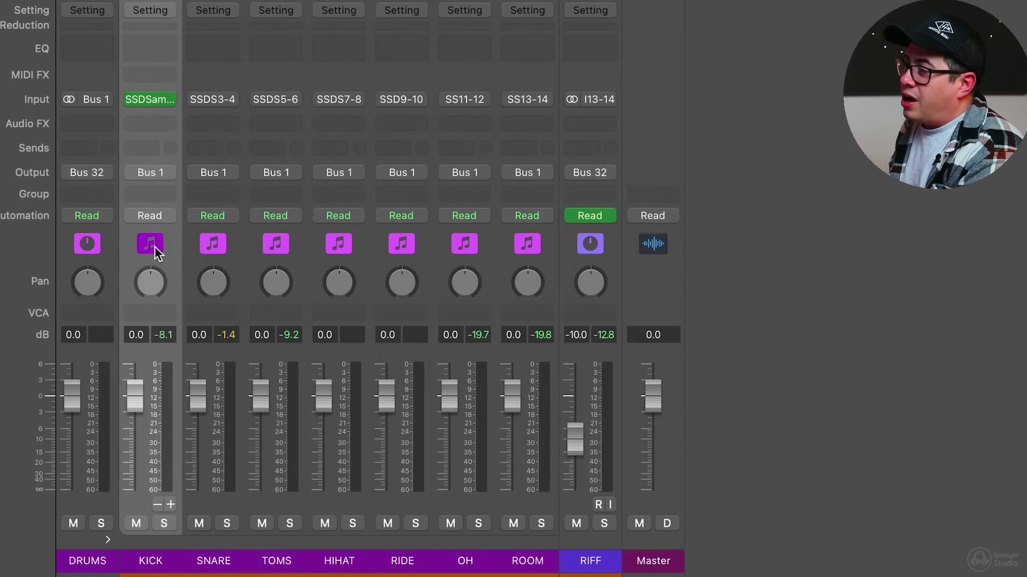
{"action": "left_click_drag", "start_coordinate": [151, 245], "coordinate": [541, 253]}
{"action": "right_click", "coordinate": [379, 253]}
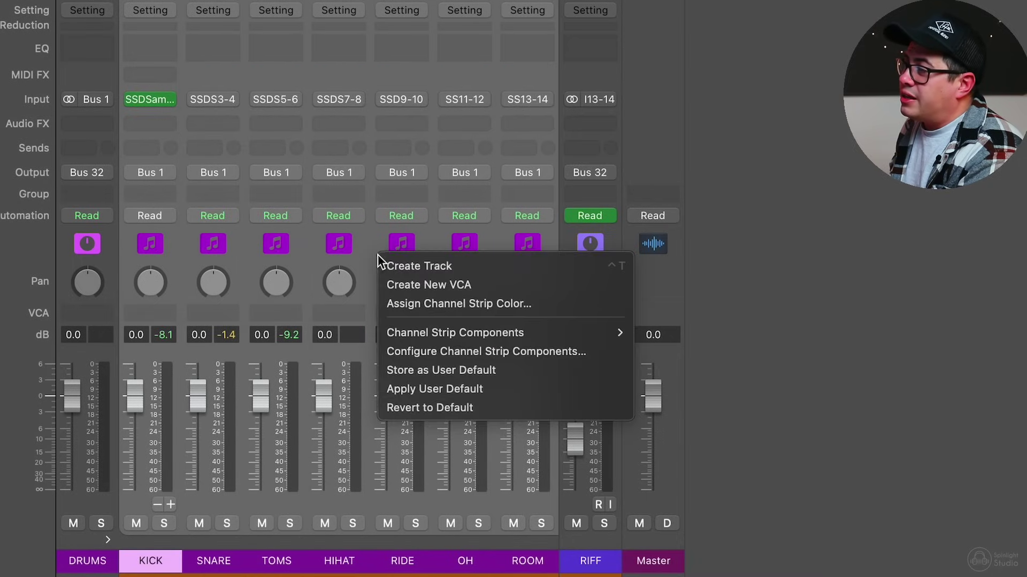
{"action": "left_click", "coordinate": [431, 264]}
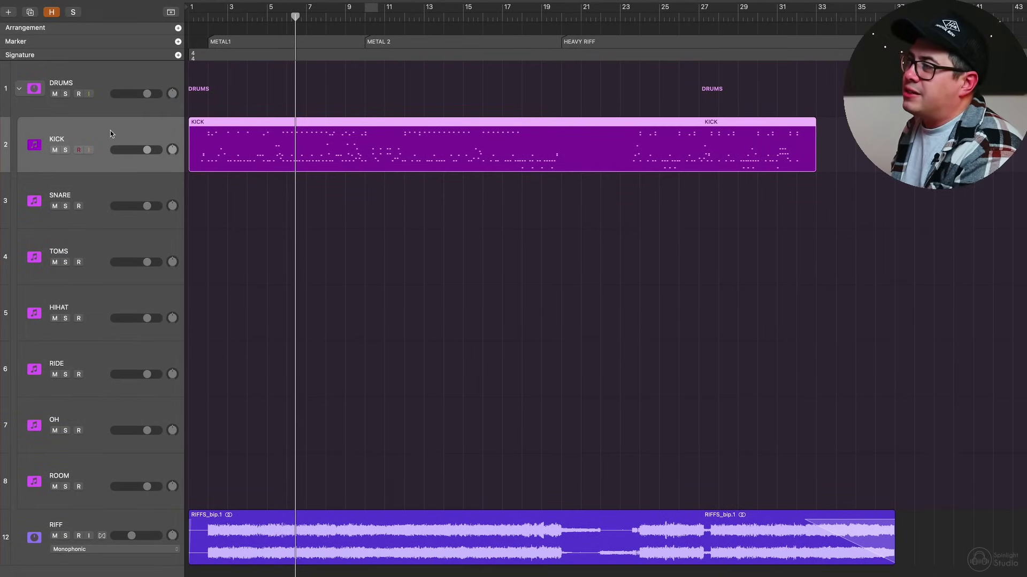
{"action": "left_click", "coordinate": [275, 127]}
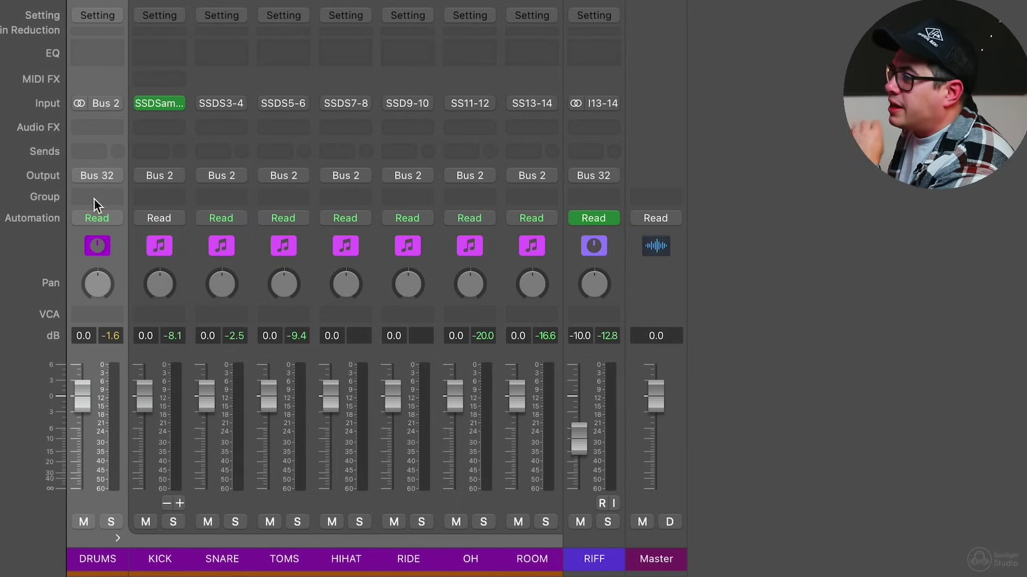
Insert the Virtual Mix Rack plug-in on the DRUMS channel and load the FG-Stress module beside Virtual Channel
{"action": "left_click", "coordinate": [98, 126]}
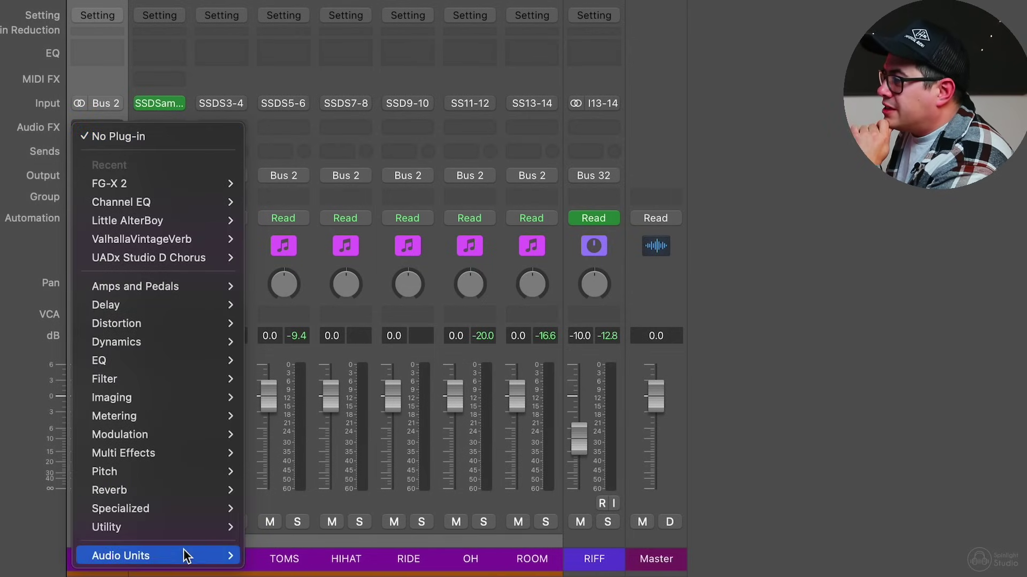
{"action": "mouse_move", "coordinate": [188, 557]}
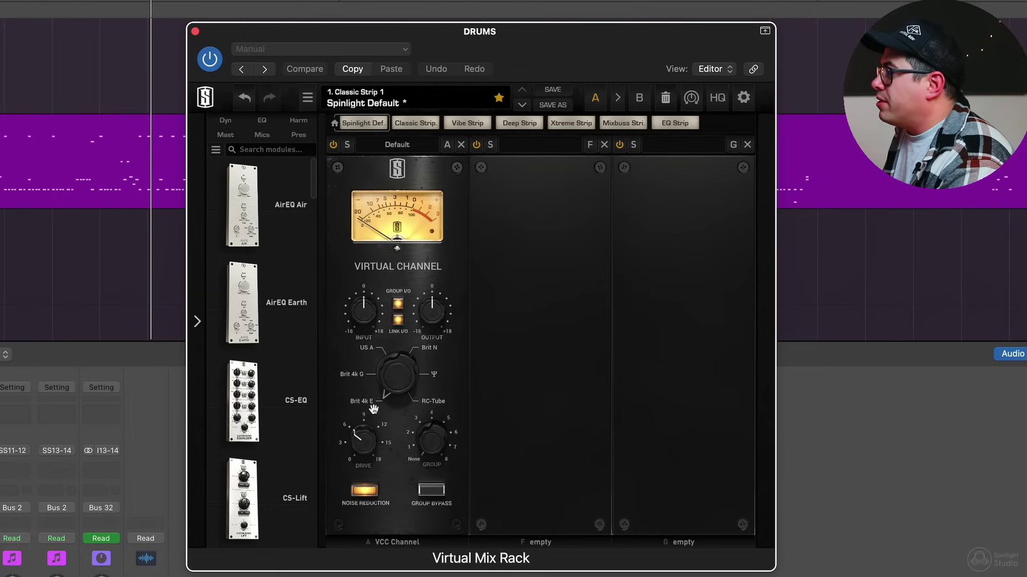
{"action": "scroll", "coordinate": [279, 390], "scroll_direction": "down", "scroll_amount": 15}
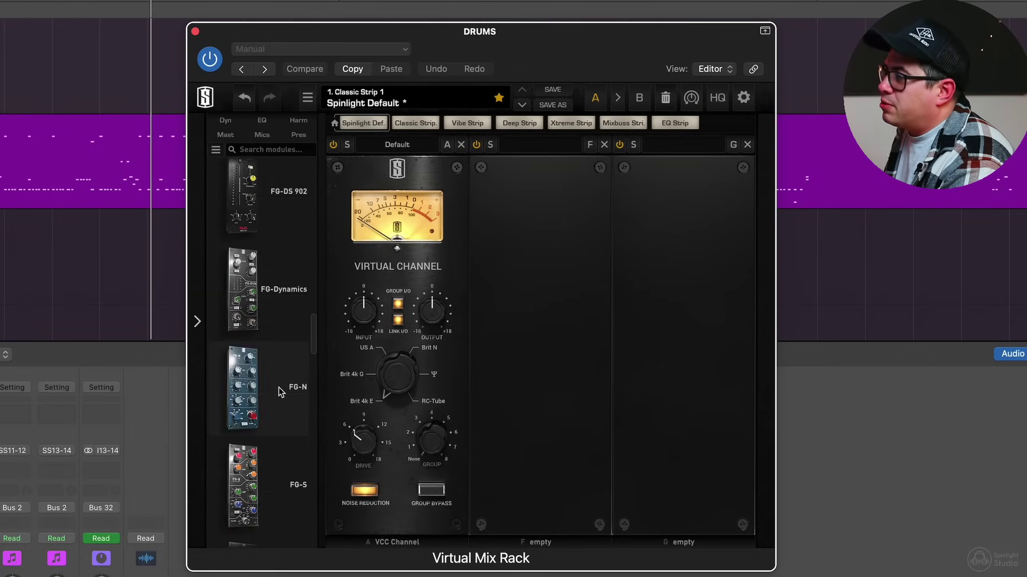
{"action": "double_click", "coordinate": [226, 293]}
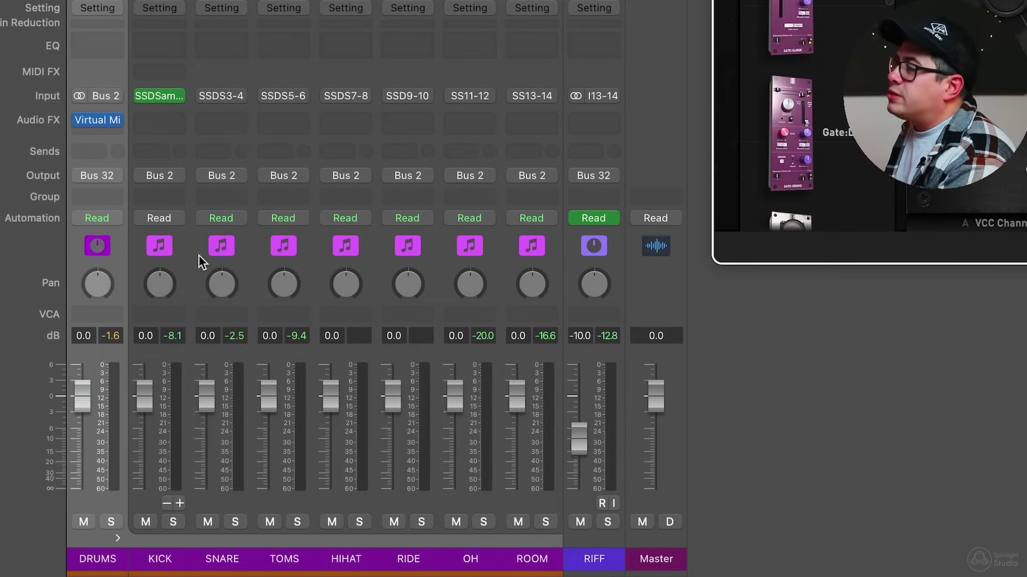
{"action": "left_click_drag", "start_coordinate": [180, 251], "coordinate": [540, 262]}
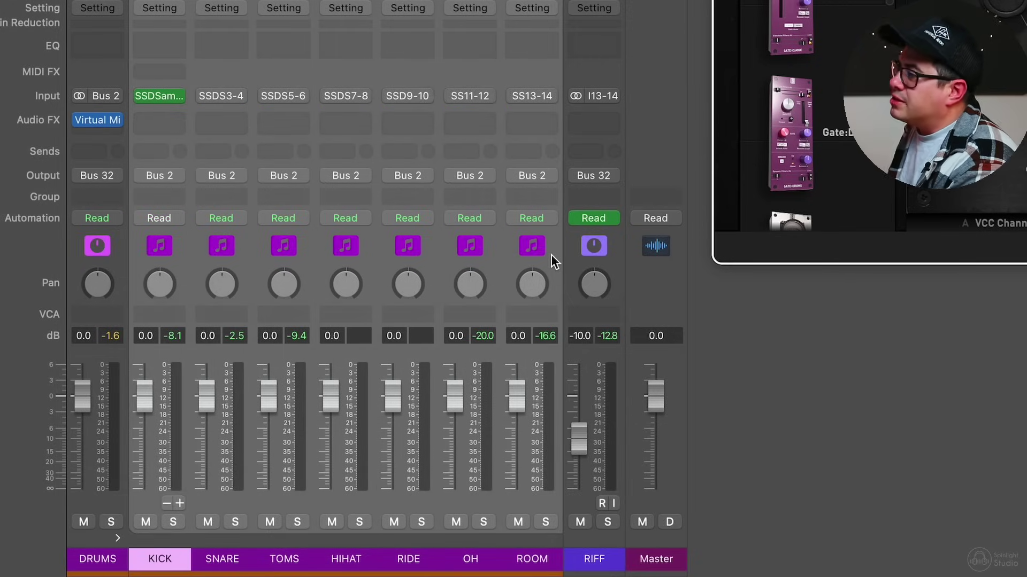
{"action": "left_click", "coordinate": [339, 152]}
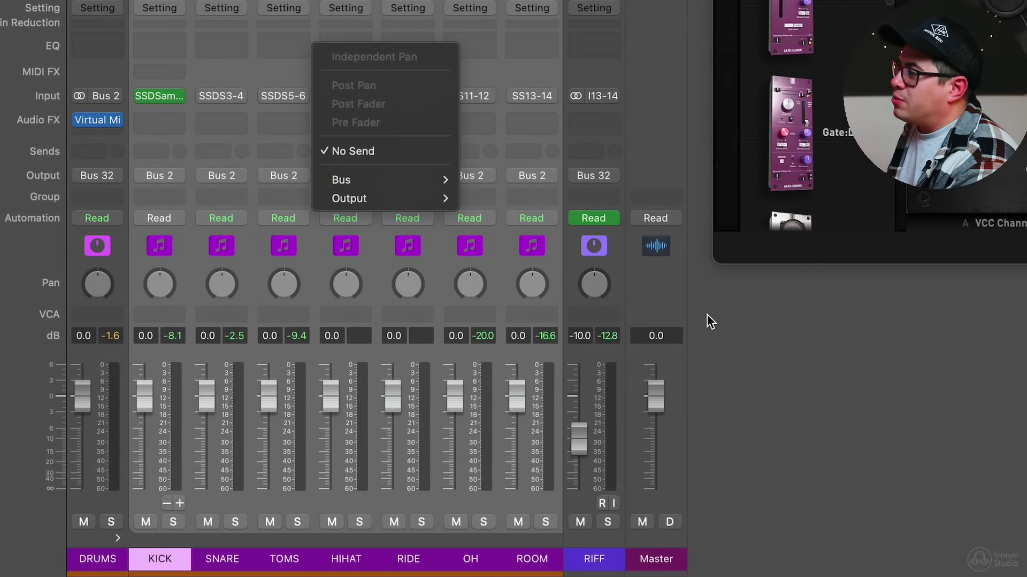
{"action": "left_click", "coordinate": [98, 225]}
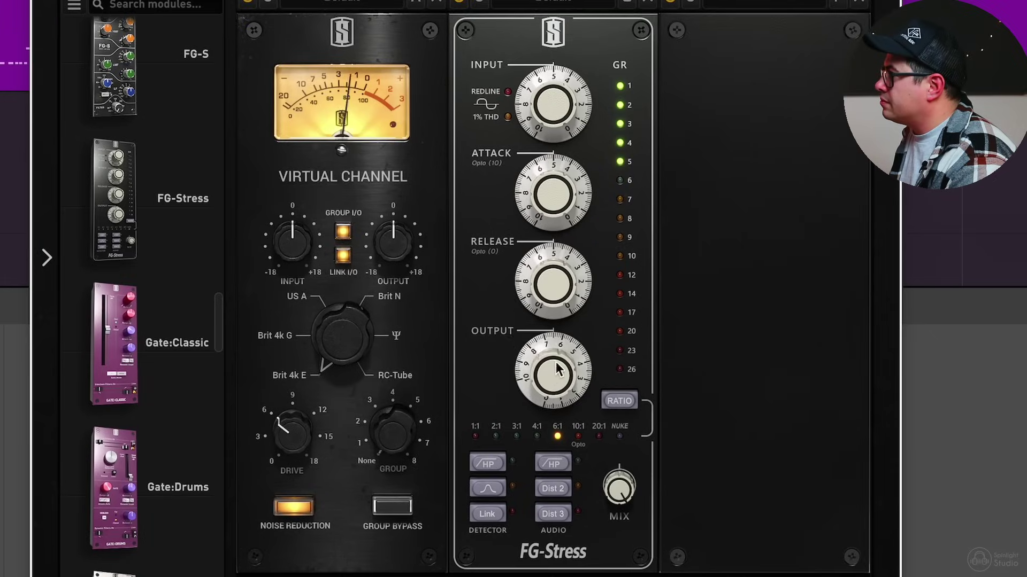
Adjust the FG-Stress compressor's input and release, and set its output to 4.40
{"action": "left_click_drag", "start_coordinate": [556, 369], "coordinate": [556, 377]}
{"action": "left_click_drag", "start_coordinate": [552, 99], "coordinate": [553, 94]}
{"action": "left_click_drag", "start_coordinate": [560, 370], "coordinate": [563, 353]}
{"action": "left_click_drag", "start_coordinate": [550, 281], "coordinate": [553, 202]}
{"action": "left_click_drag", "start_coordinate": [561, 357], "coordinate": [546, 384]}
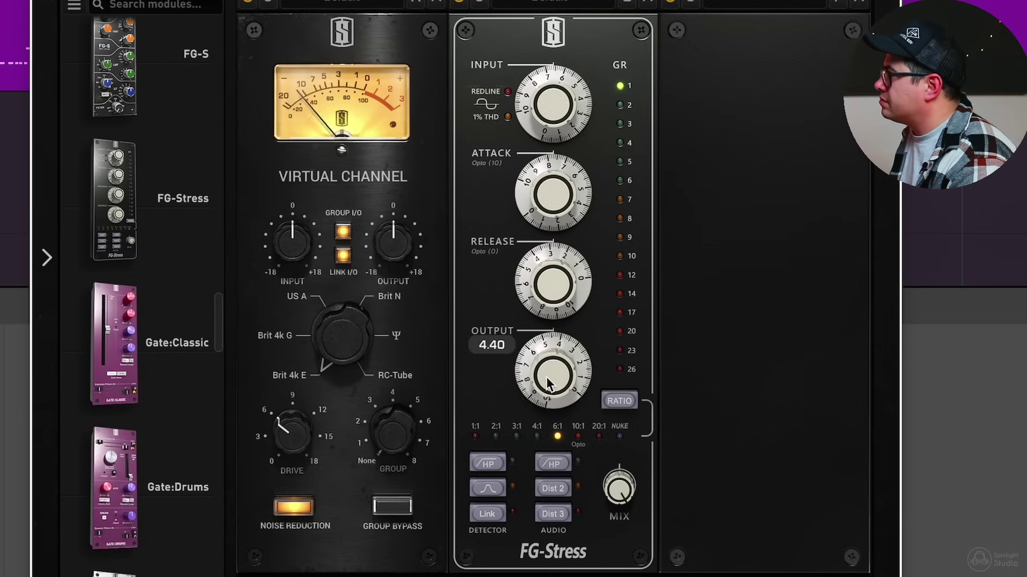
Fine-tune the FG-Stress input, attack and release, and set its compression ratio to 4:1
{"action": "left_click_drag", "start_coordinate": [572, 102], "coordinate": [571, 91]}
{"action": "left_click_drag", "start_coordinate": [548, 300], "coordinate": [547, 305]}
{"action": "left_click_drag", "start_coordinate": [544, 169], "coordinate": [543, 187]}
{"action": "left_click_drag", "start_coordinate": [551, 259], "coordinate": [546, 326]}
{"action": "left_click_drag", "start_coordinate": [554, 285], "coordinate": [573, 229]}
{"action": "left_click", "coordinate": [516, 437]}
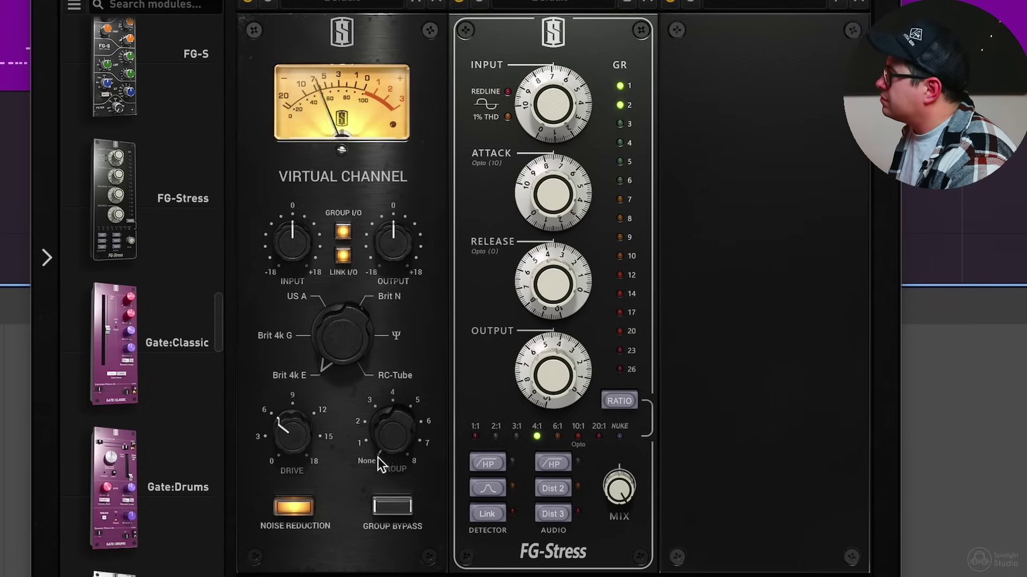
Enable the FG-Stress detector's high-pass and mid-band filters, and bypass the module to compare the sound
{"action": "left_click", "coordinate": [484, 461]}
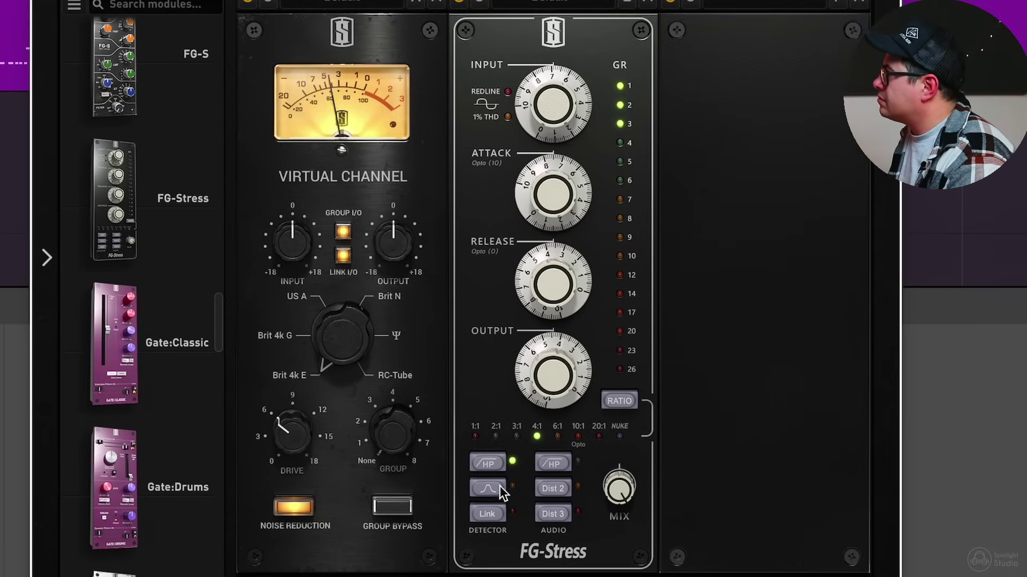
{"action": "left_click", "coordinate": [497, 486]}
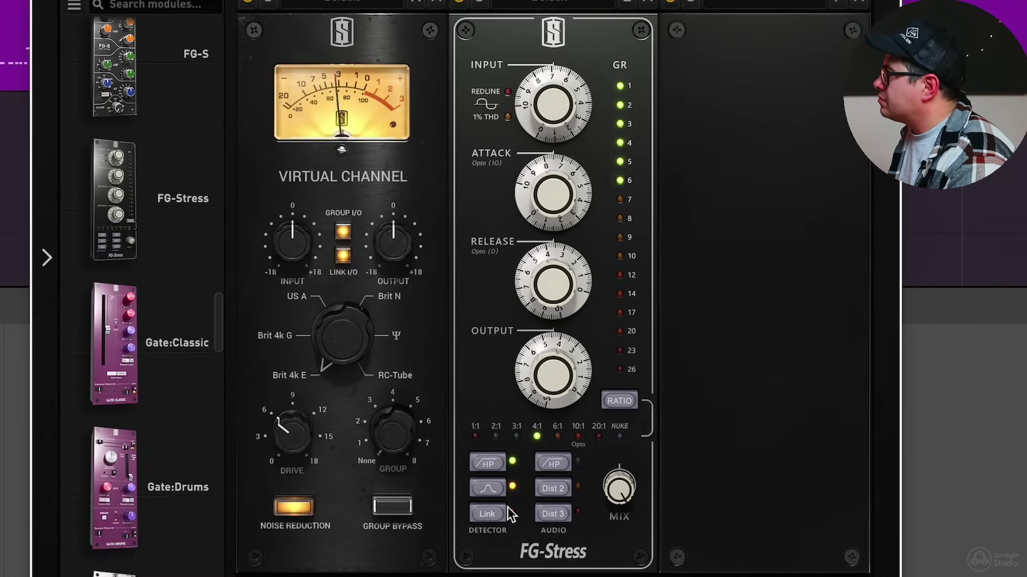
{"action": "left_click", "coordinate": [458, 5]}
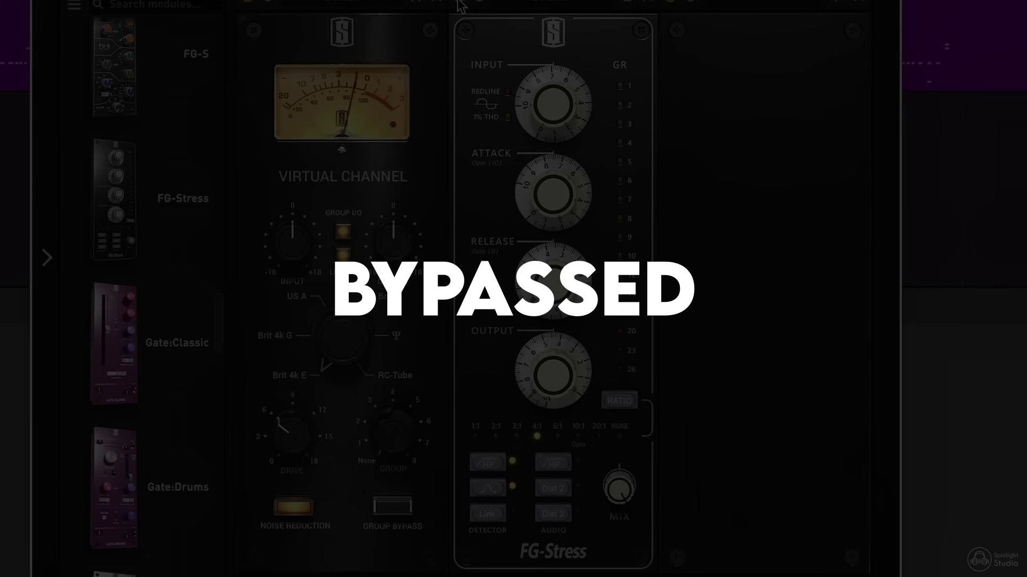
Re-engage the plug-in, blend in FG-Stress by lowering its mix, and readjust its input while listening to the drums
{"action": "left_click", "coordinate": [458, 3]}
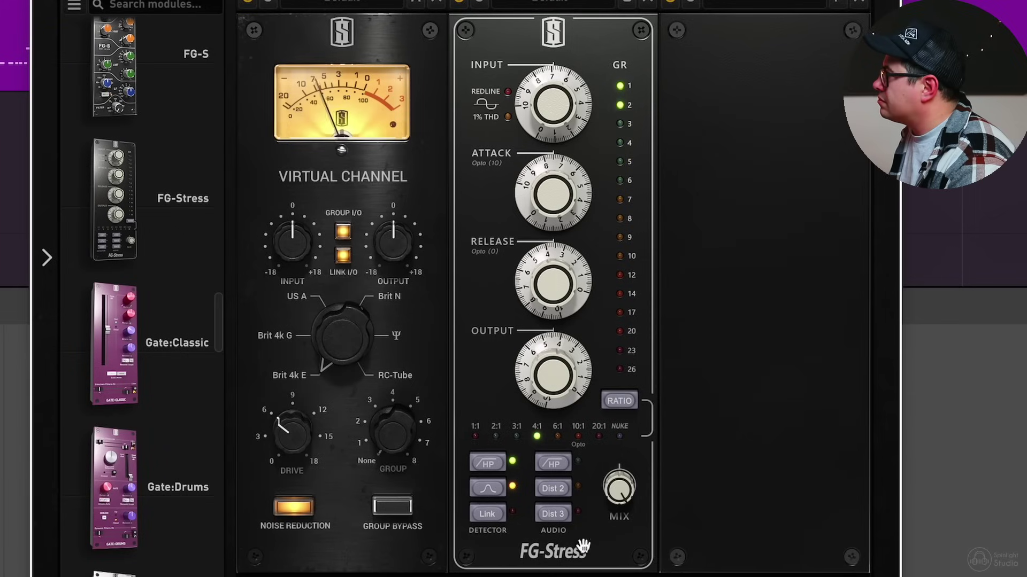
{"action": "left_click_drag", "start_coordinate": [616, 486], "coordinate": [618, 529]}
{"action": "left_click_drag", "start_coordinate": [615, 463], "coordinate": [623, 421]}
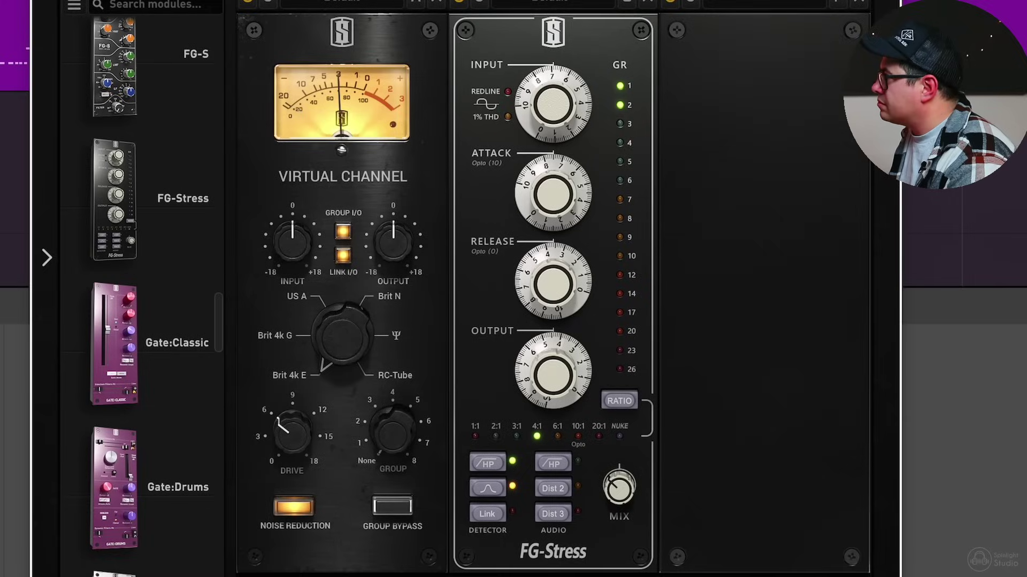
{"action": "left_click_drag", "start_coordinate": [552, 124], "coordinate": [553, 100]}
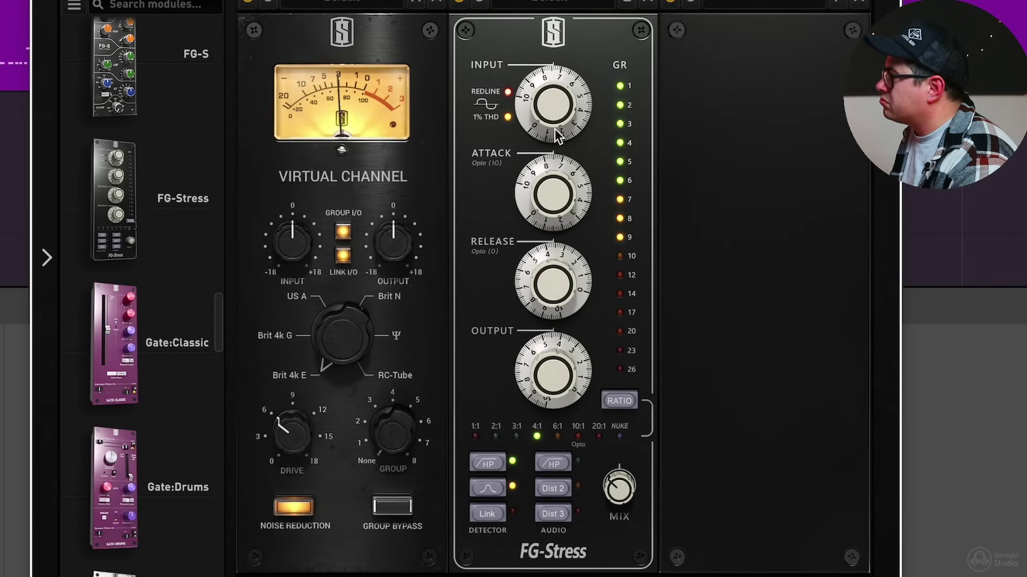
{"action": "key", "text": "space"}
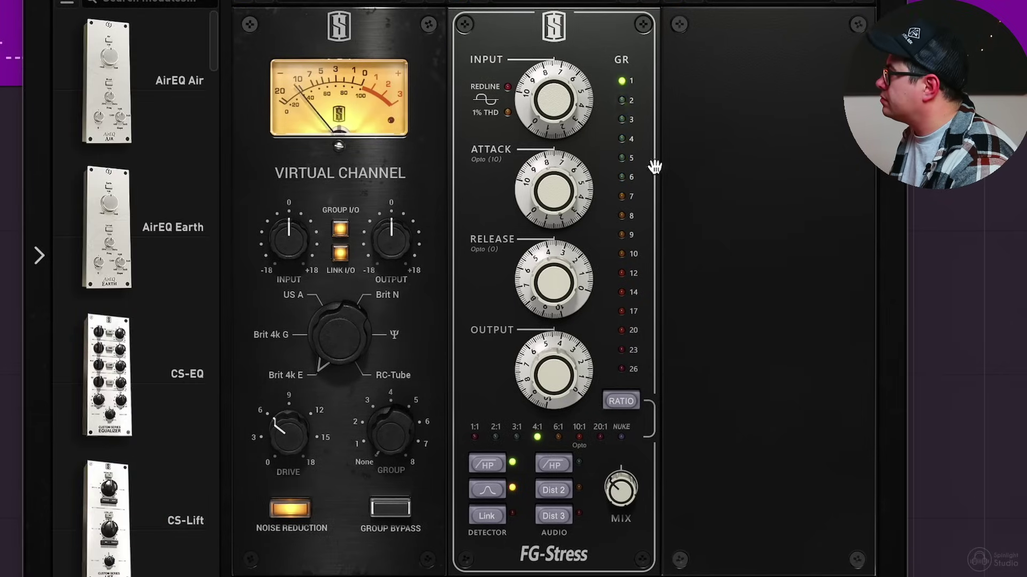
{"action": "left_click_drag", "start_coordinate": [509, 106], "coordinate": [512, 92]}
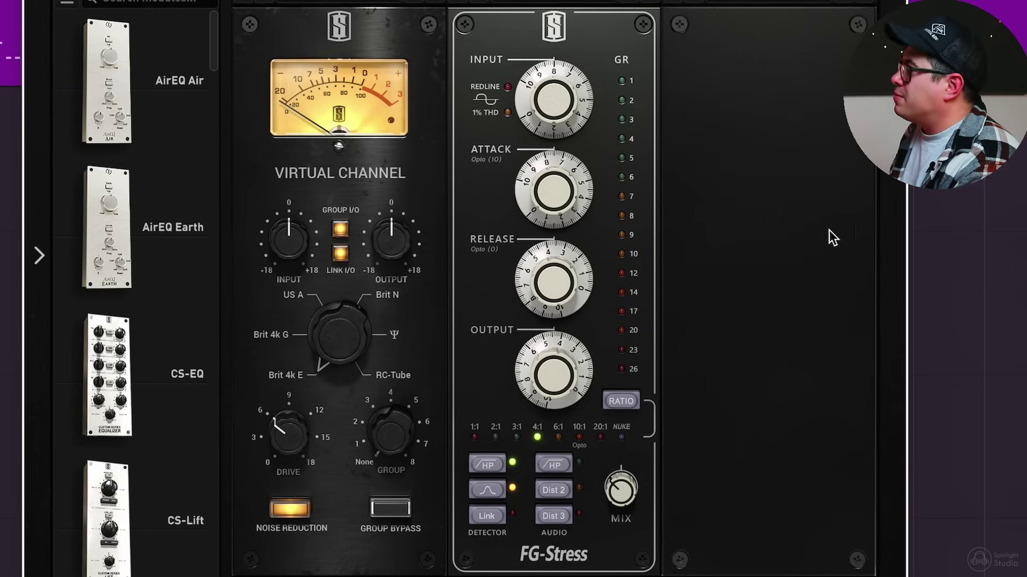
{"action": "left_click_drag", "start_coordinate": [631, 493], "coordinate": [629, 493]}
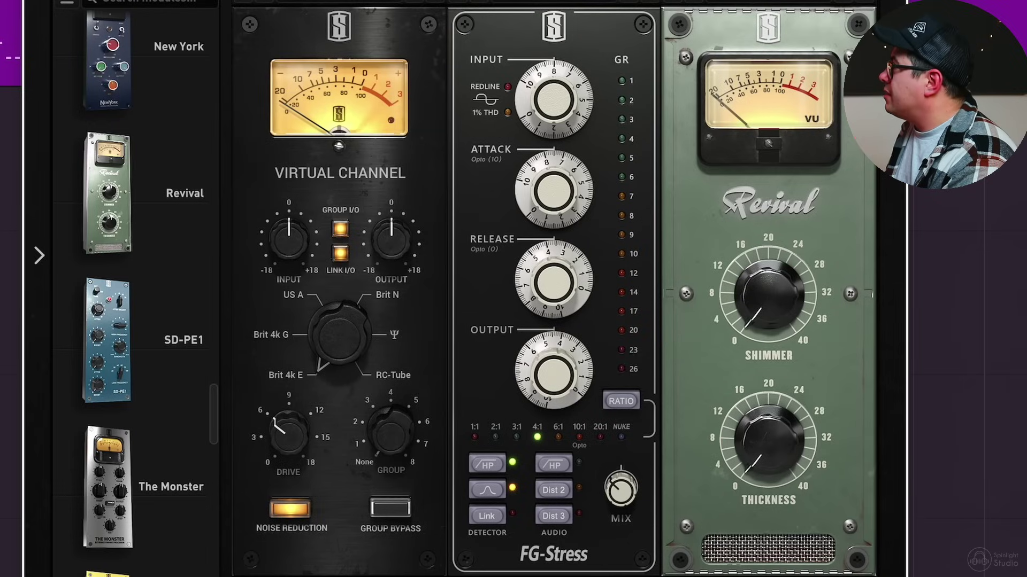
Load the Revival module after FG-Stress, raise its thickness, and set its shimmer to 7.83
{"action": "mouse_move", "coordinate": [770, 427]}
{"action": "left_mouse_down"}
{"action": "mouse_move", "coordinate": [808, 307]}
{"action": "mouse_move", "coordinate": [788, 422]}
{"action": "left_mouse_up"}
{"action": "mouse_move", "coordinate": [781, 270]}
{"action": "left_click_drag", "start_coordinate": [780, 270], "coordinate": [776, 246]}
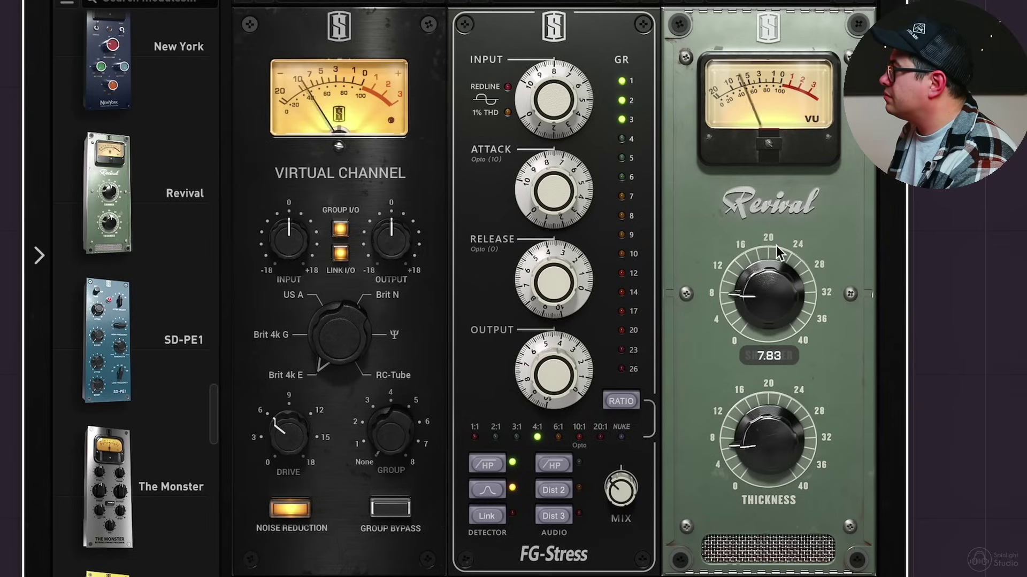
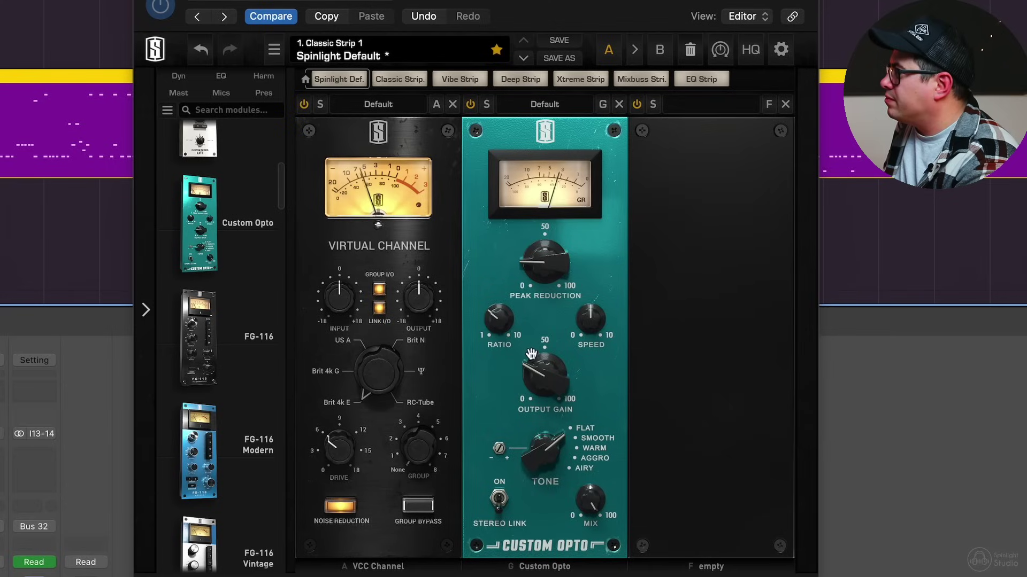
Set Custom Opto on the kick to the Aggro tone with ratio 4.11, raise peak reduction and speed, and compare with bypass
{"action": "left_click", "coordinate": [542, 452]}
{"action": "left_click_drag", "start_coordinate": [554, 443], "coordinate": [555, 421]}
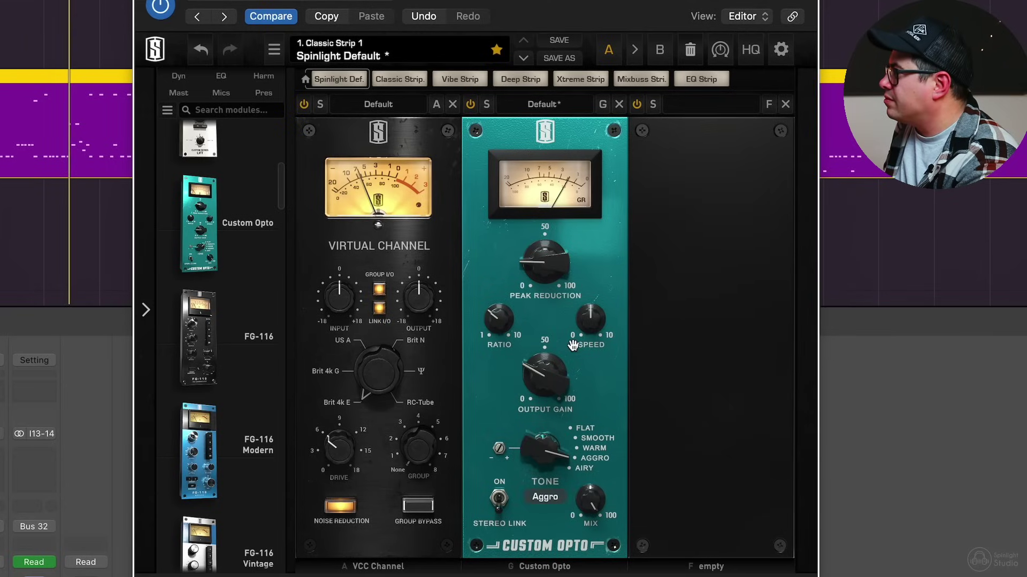
{"action": "left_click_drag", "start_coordinate": [534, 271], "coordinate": [565, 248]}
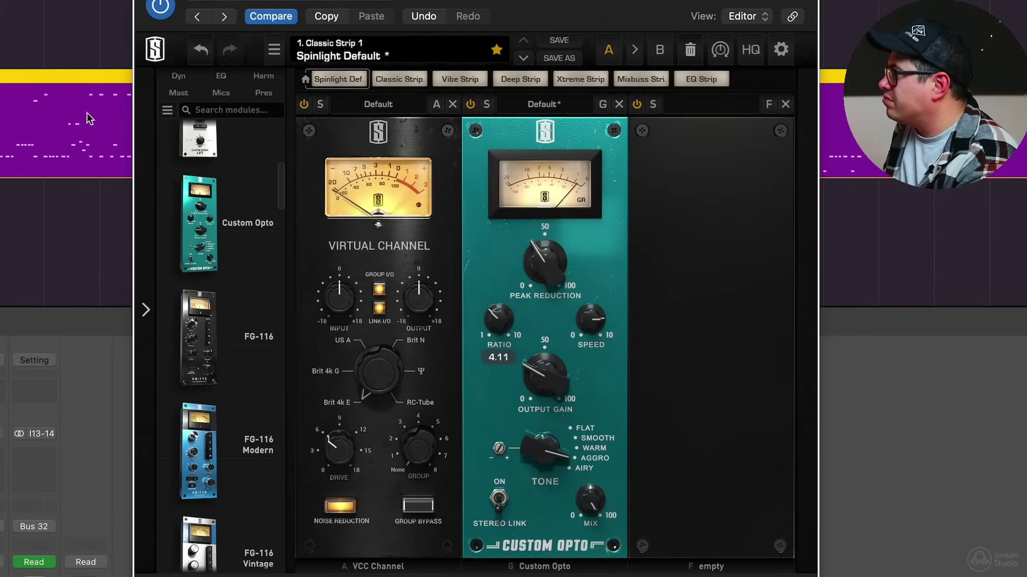
{"action": "left_click", "coordinate": [159, 7]}
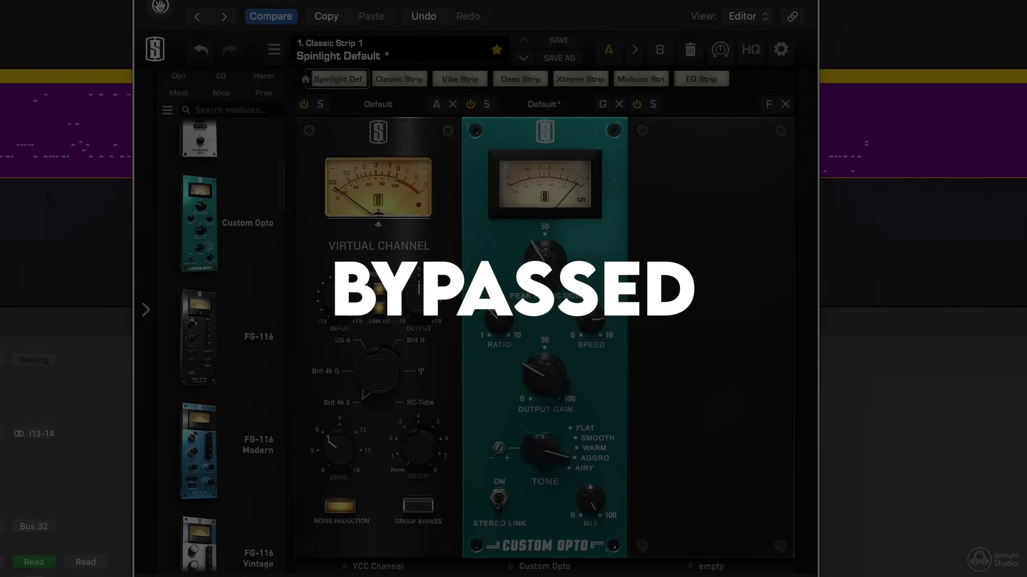
{"action": "left_click", "coordinate": [160, 7]}
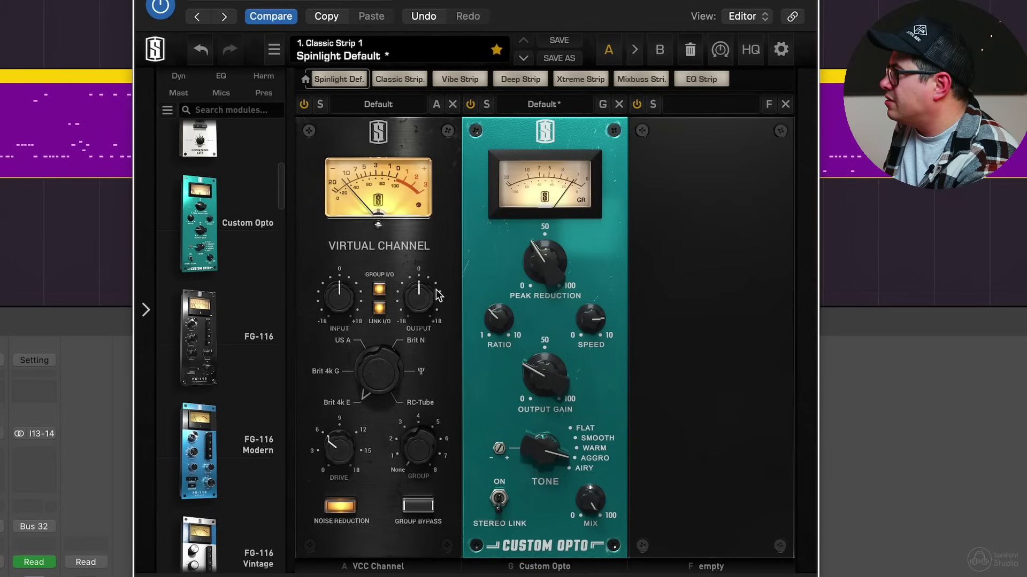
Lower Custom Opto's output gain and peak reduction, and set its mix to 36%
{"action": "left_click_drag", "start_coordinate": [547, 377], "coordinate": [547, 384]}
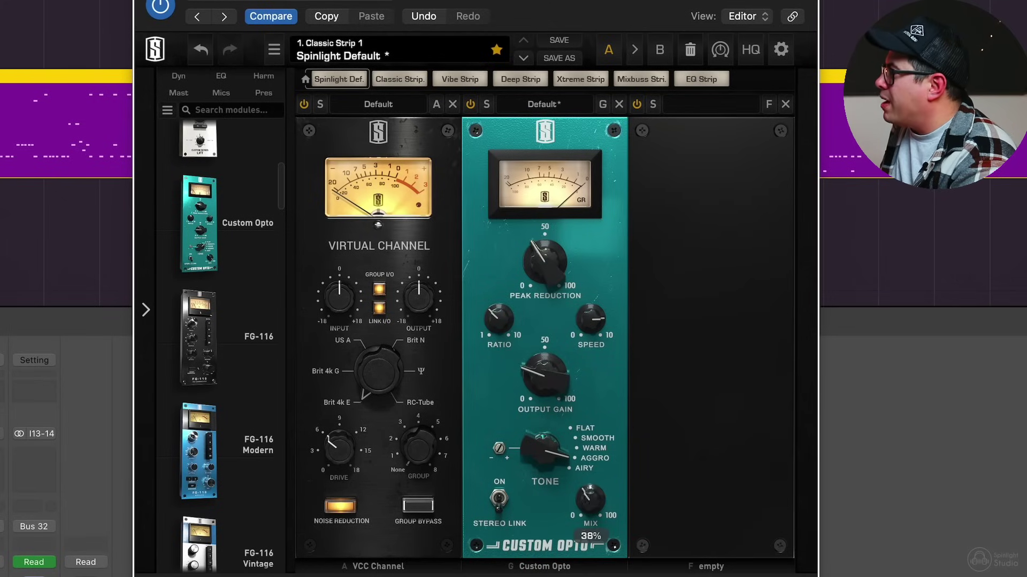
{"action": "left_click_drag", "start_coordinate": [537, 250], "coordinate": [537, 275]}
{"action": "left_click_drag", "start_coordinate": [580, 506], "coordinate": [586, 520]}
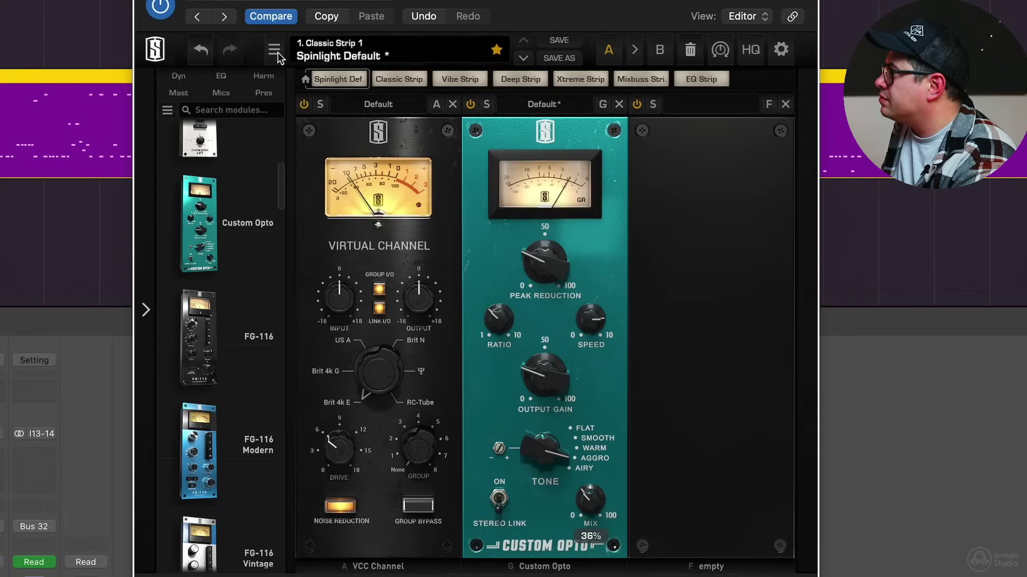
Set Custom Opto's mix to 60%, compare the kick with the rack bypassed, and check the output gain
{"action": "left_click", "coordinate": [158, 7]}
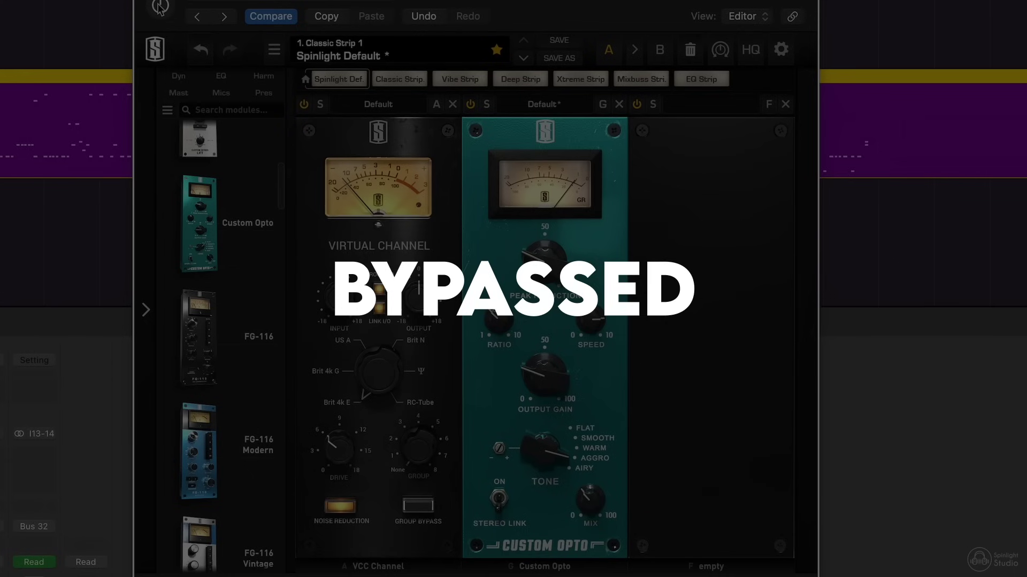
{"action": "left_click", "coordinate": [159, 8]}
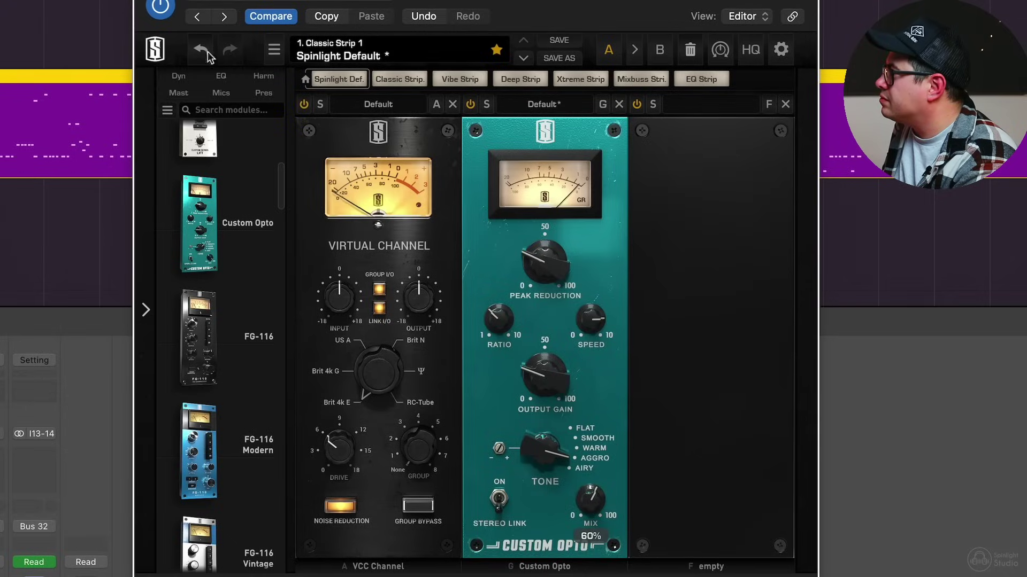
{"action": "left_click", "coordinate": [158, 8]}
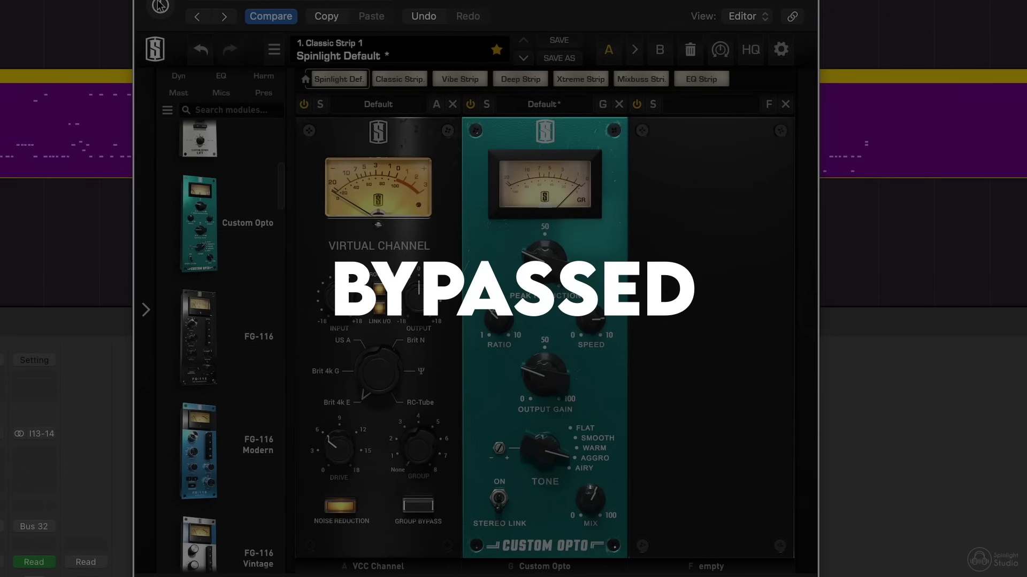
{"action": "left_click", "coordinate": [159, 7]}
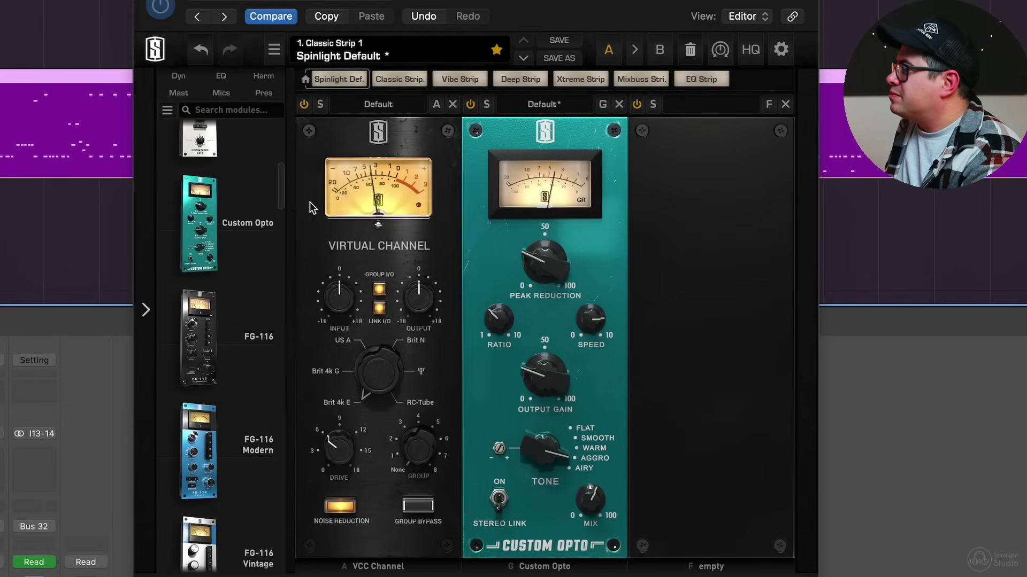
{"action": "left_click", "coordinate": [551, 380]}
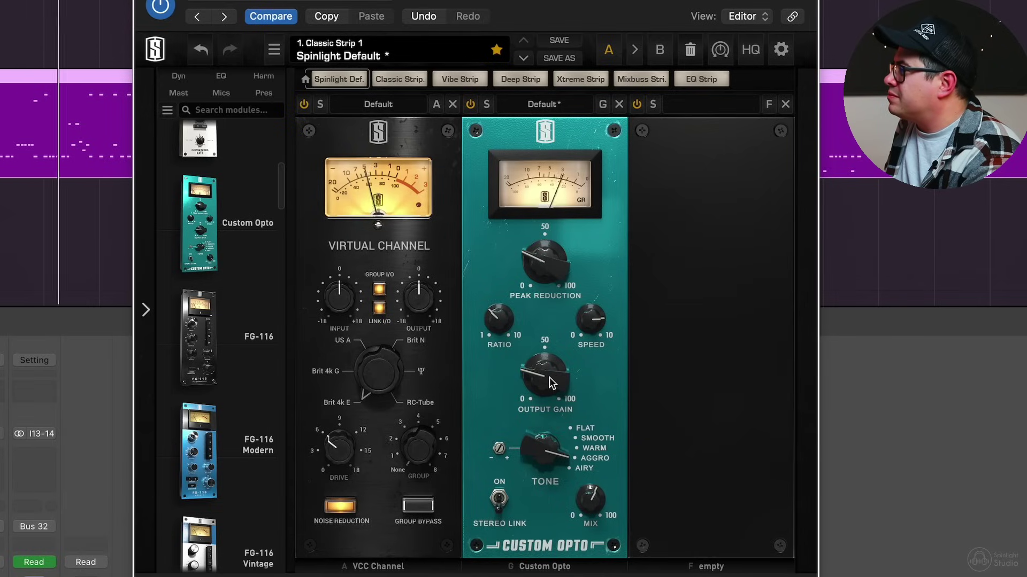
Load the FG-A equalizer after Custom Opto and cut its MF1 band at 241 Hz by about 2.70 dB
{"action": "scroll", "coordinate": [222, 295], "scroll_direction": "down", "scroll_amount": 10}
{"action": "scroll", "coordinate": [222, 296], "scroll_direction": "down", "scroll_amount": 5}
{"action": "double_click", "coordinate": [238, 224]}
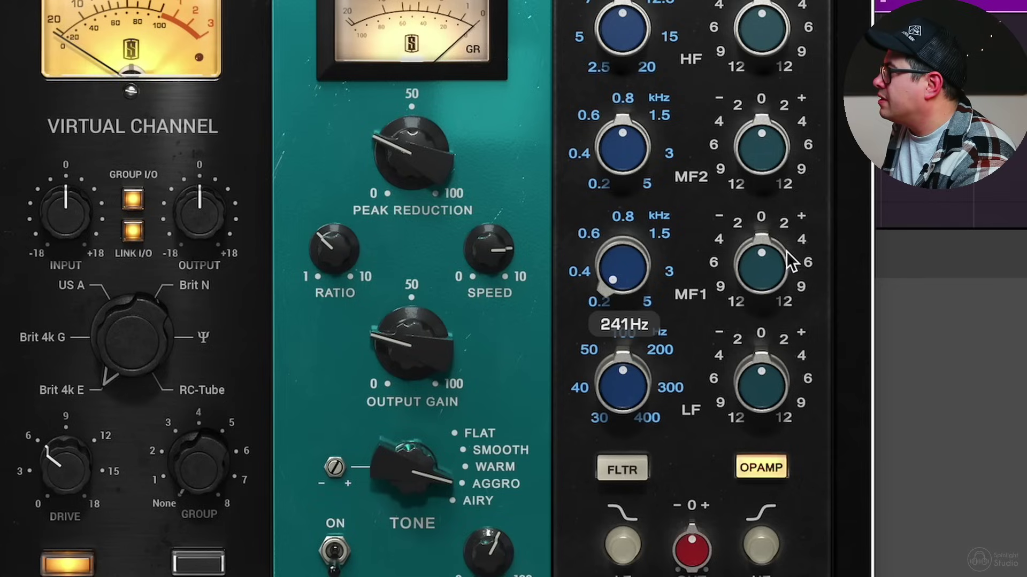
{"action": "left_click_drag", "start_coordinate": [767, 320], "coordinate": [779, 248]}
{"action": "left_click_drag", "start_coordinate": [807, 130], "coordinate": [774, 303]}
{"action": "left_click_drag", "start_coordinate": [764, 258], "coordinate": [761, 378]}
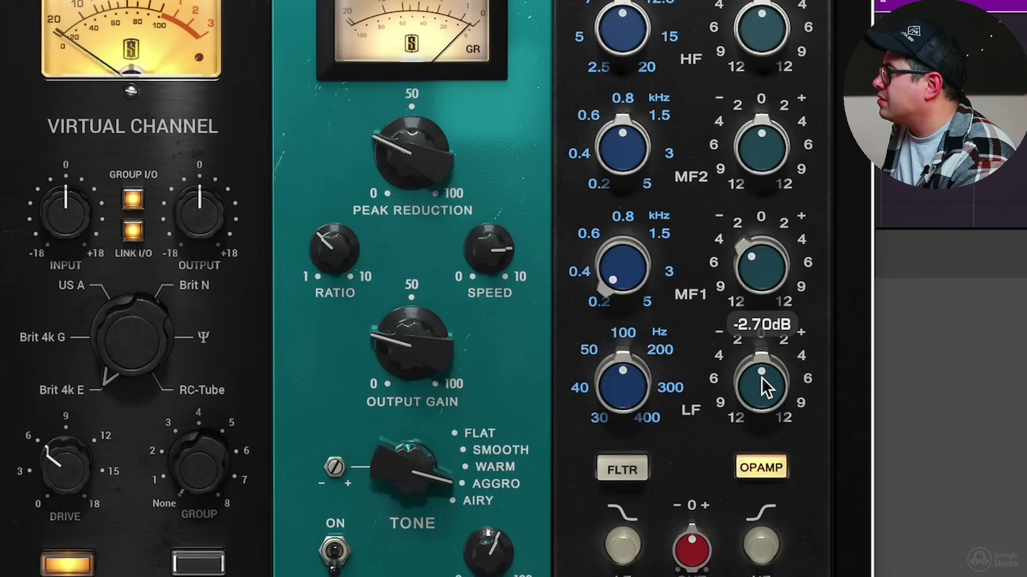
{"action": "left_click_drag", "start_coordinate": [762, 243], "coordinate": [784, 297]}
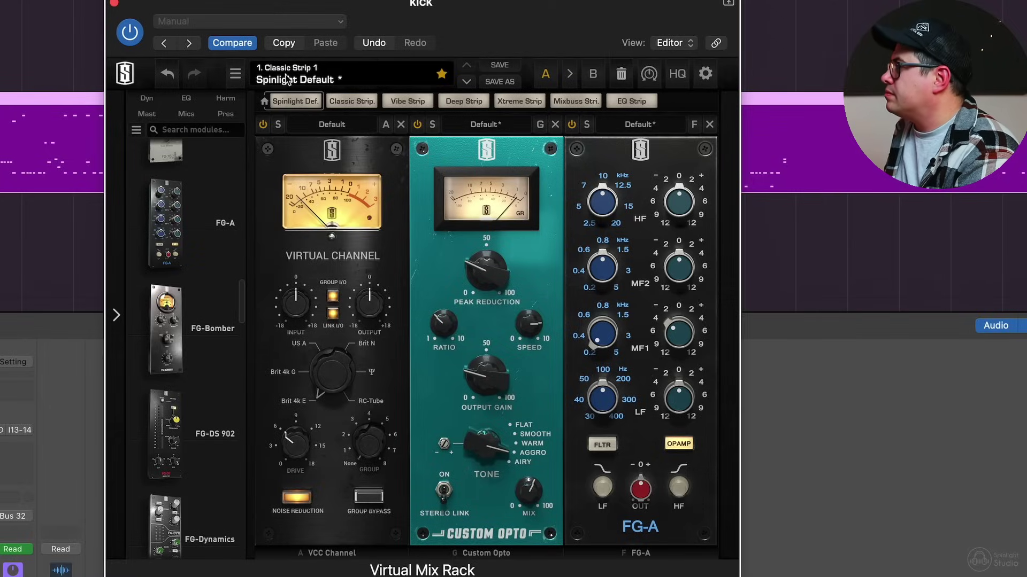
Compare the kick with the rack bypassed and slightly reduce the FG-A MF1 cut
{"action": "left_click", "coordinate": [128, 32]}
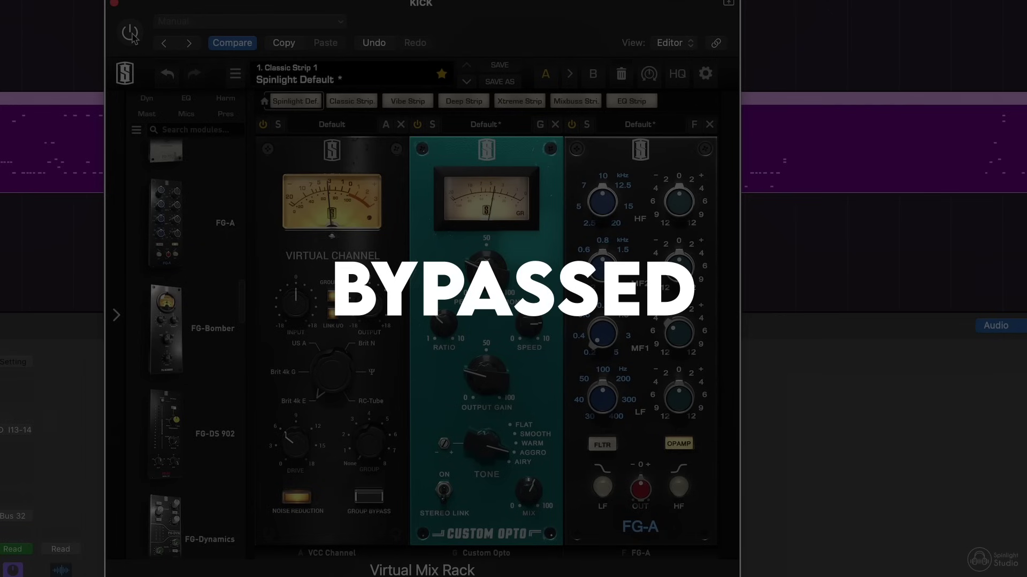
{"action": "left_click", "coordinate": [131, 34]}
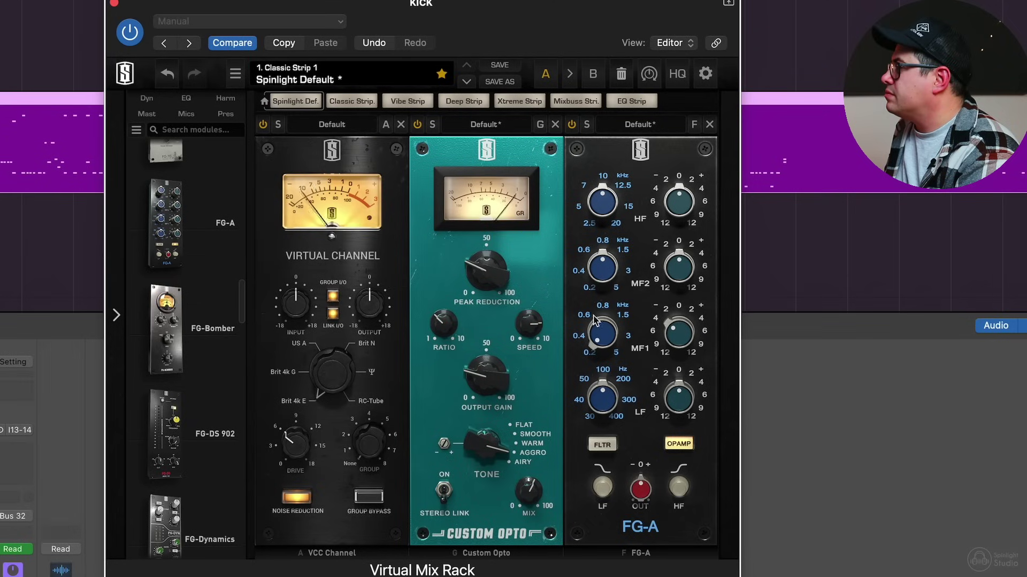
{"action": "left_click_drag", "start_coordinate": [682, 334], "coordinate": [684, 319]}
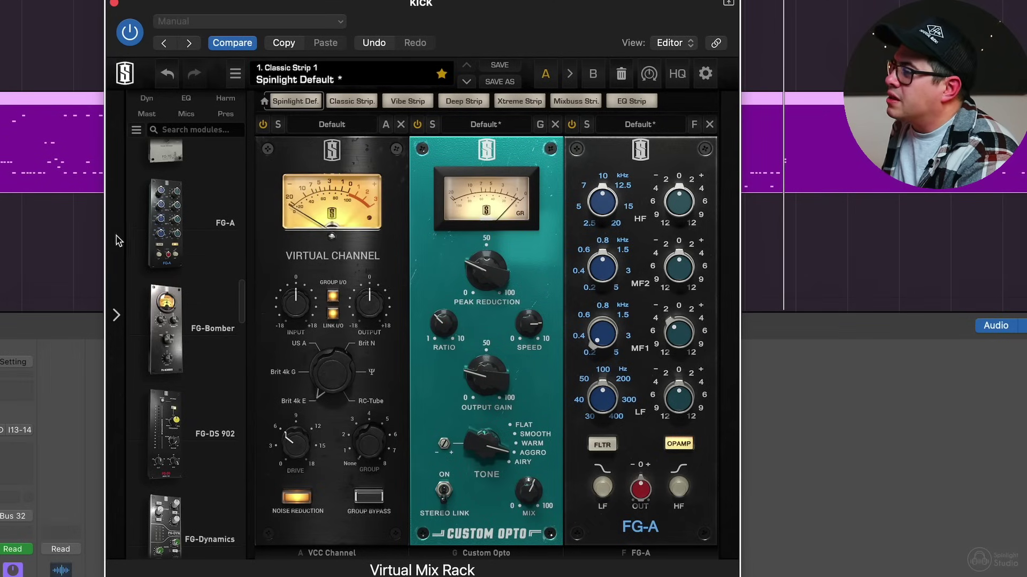
Load the Hollywood tube module after FG-A, raise its saturation to about 7, and set its mix to 69.9%
{"action": "scroll", "coordinate": [160, 374], "scroll_direction": "down", "scroll_amount": 15}
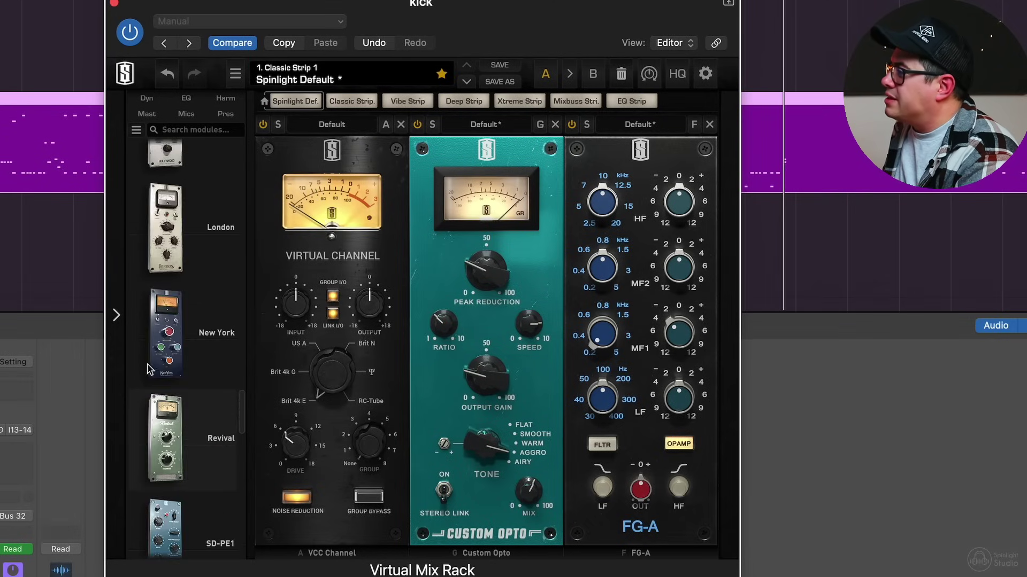
{"action": "scroll", "coordinate": [153, 257], "scroll_direction": "up", "scroll_amount": 3}
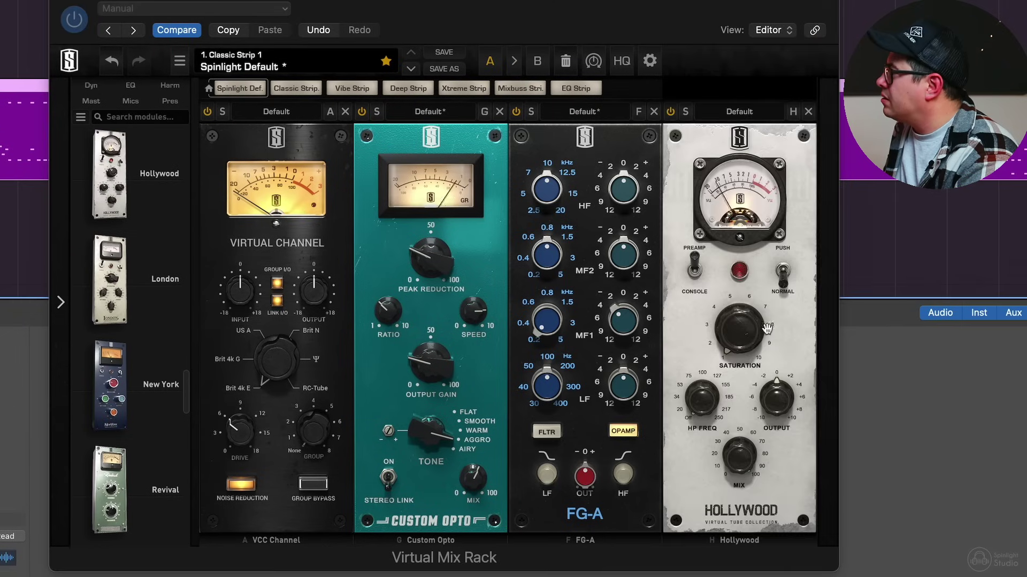
{"action": "left_click_drag", "start_coordinate": [764, 323], "coordinate": [771, 216]}
{"action": "left_click_drag", "start_coordinate": [776, 135], "coordinate": [779, 188]}
{"action": "left_click_drag", "start_coordinate": [748, 347], "coordinate": [738, 527]}
{"action": "left_click_drag", "start_coordinate": [741, 344], "coordinate": [718, 365]}
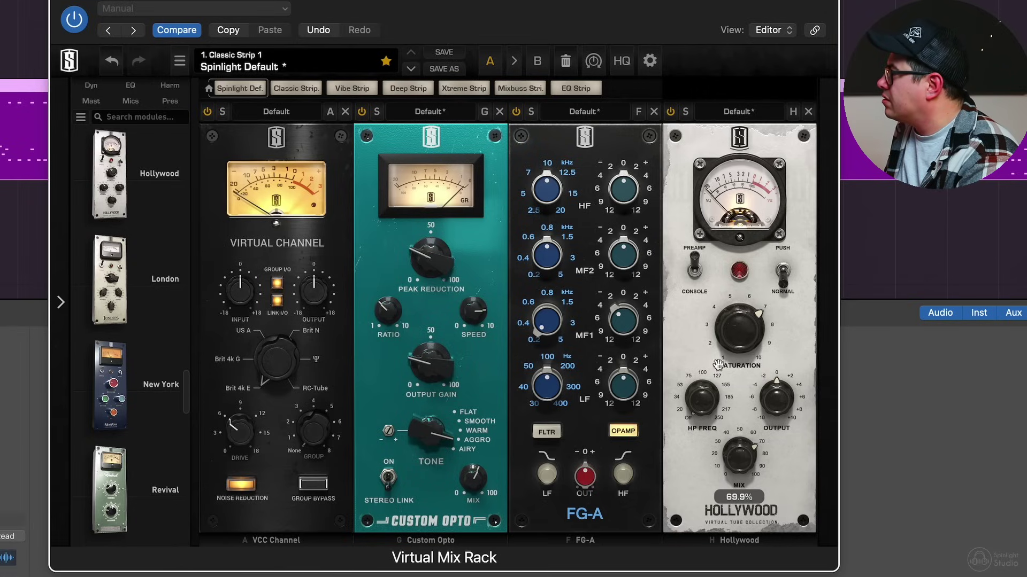
Load the Trimmer module after Hollywood, lower its trim, reduce Hollywood's mix, and set Custom Opto's mix to 48%
{"action": "scroll", "coordinate": [134, 355], "scroll_direction": "down", "scroll_amount": 10}
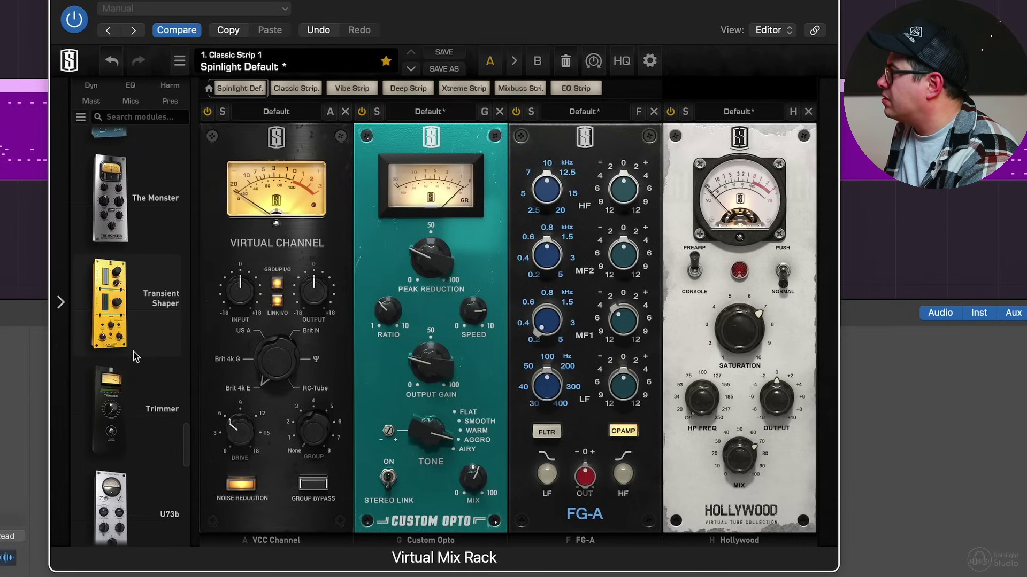
{"action": "scroll", "coordinate": [134, 348], "scroll_direction": "down", "scroll_amount": 2}
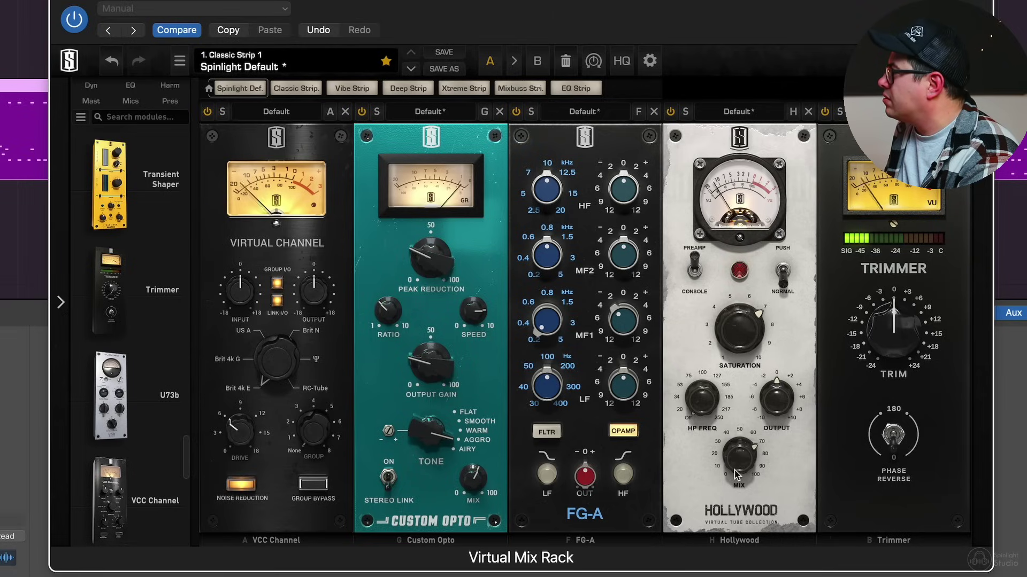
{"action": "left_click_drag", "start_coordinate": [736, 474], "coordinate": [735, 504]}
{"action": "left_click_drag", "start_coordinate": [910, 322], "coordinate": [907, 346]}
{"action": "left_click_drag", "start_coordinate": [464, 461], "coordinate": [466, 499]}
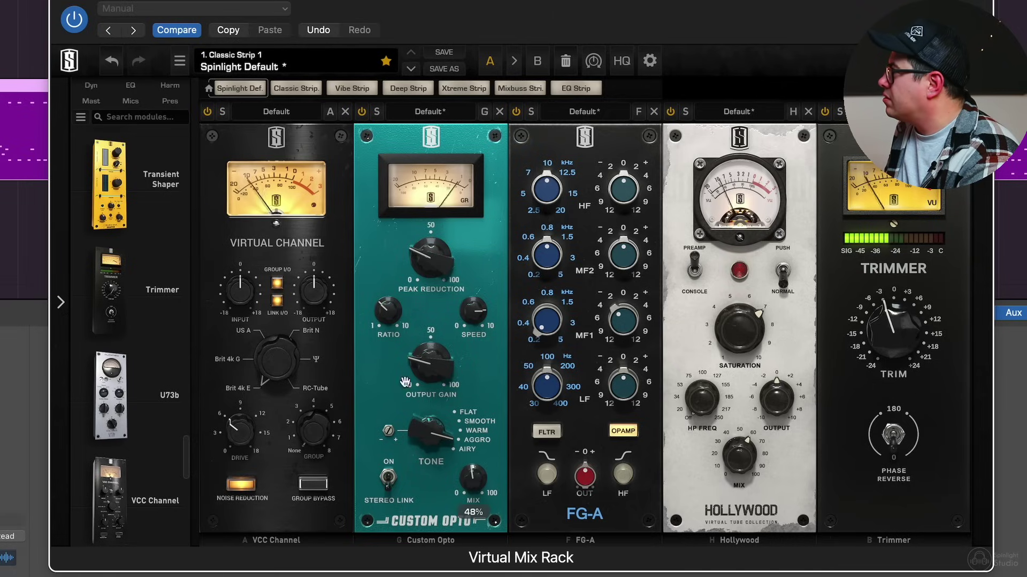
Set the Trimmer to -1.49 dB to level-match the kick, and compare the processed sound with bypass
{"action": "left_click", "coordinate": [72, 20]}
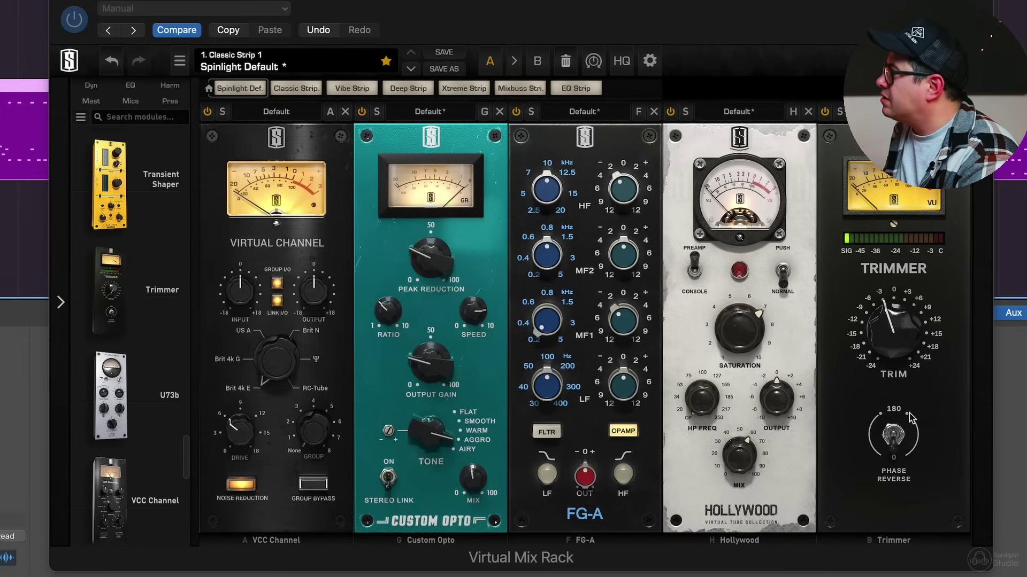
{"action": "left_click_drag", "start_coordinate": [901, 342], "coordinate": [902, 332]}
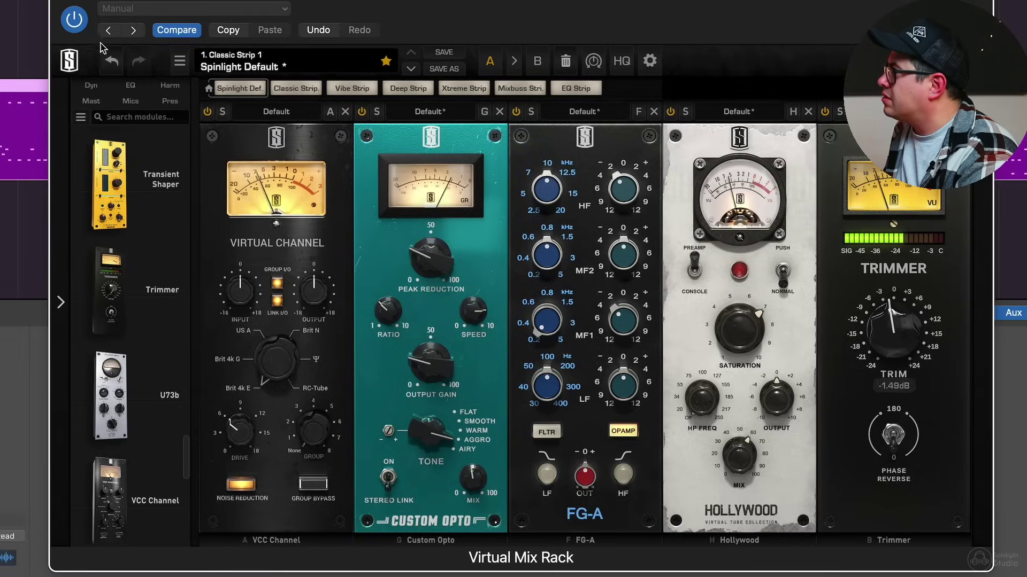
{"action": "left_click", "coordinate": [74, 25]}
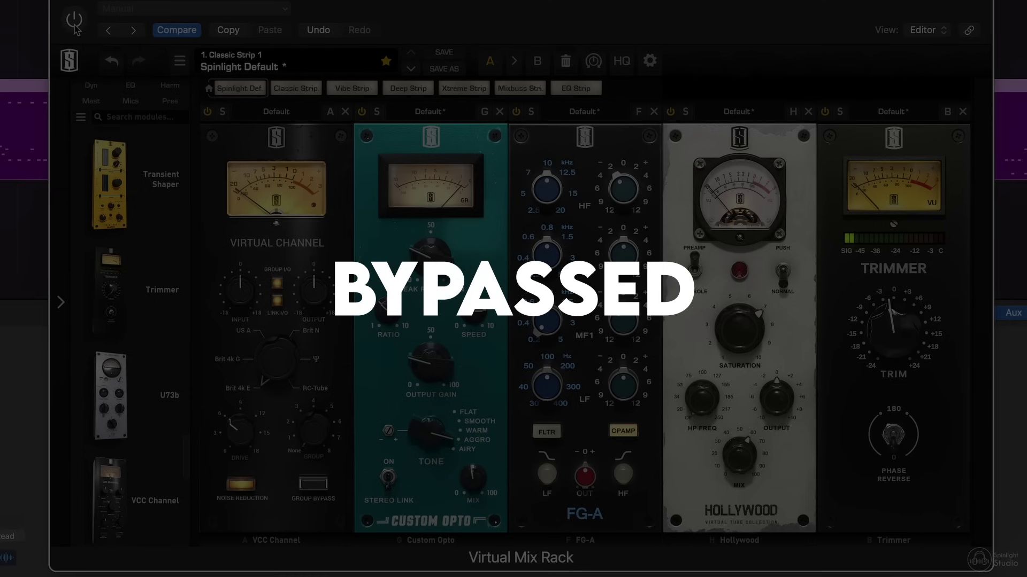
{"action": "left_click", "coordinate": [75, 25]}
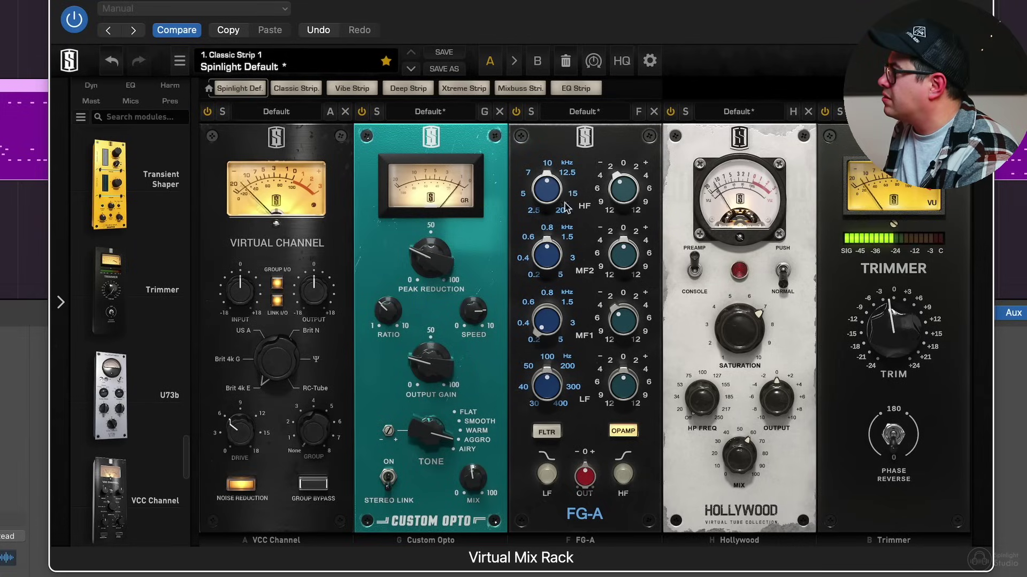
Compare the kick with its Virtual Mix Rack bypassed, and lower the KICK channel fader to -0.4 dB
{"action": "mouse_move", "coordinate": [890, 319]}
{"action": "left_click", "coordinate": [74, 24]}
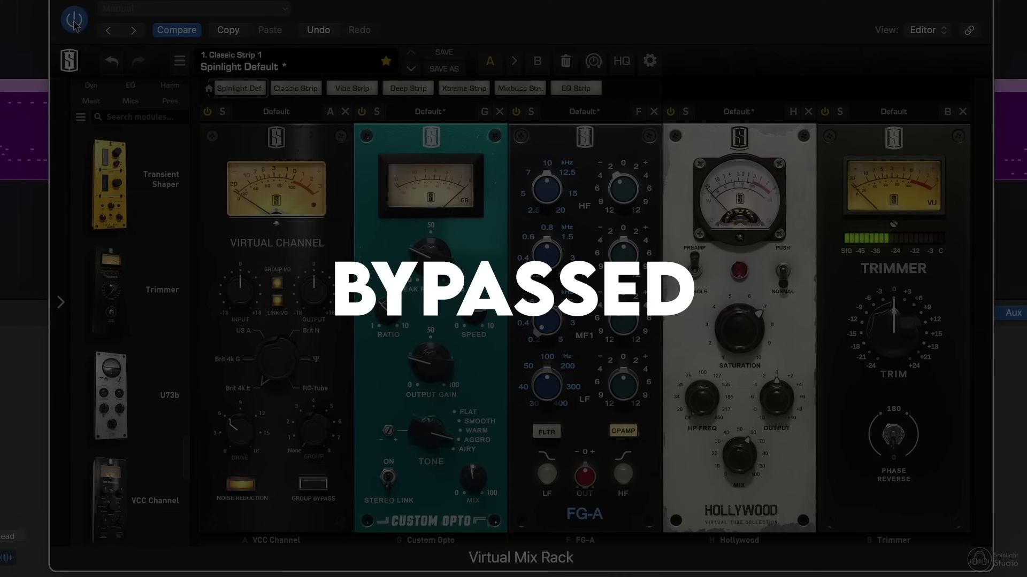
{"action": "left_click", "coordinate": [75, 24]}
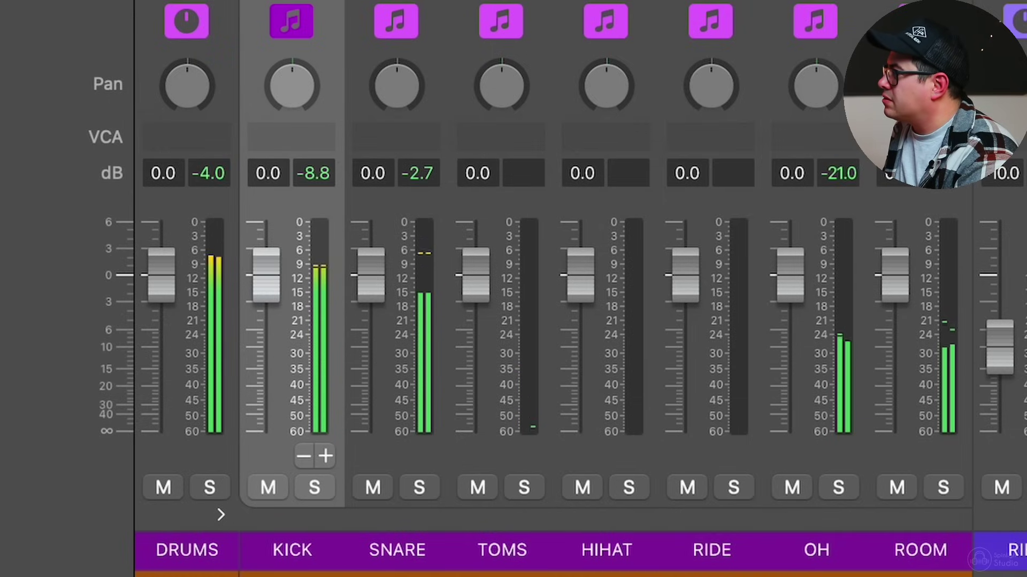
{"action": "mouse_move", "coordinate": [266, 275]}
{"action": "left_mouse_down"}
{"action": "mouse_move", "coordinate": [265, 332]}
{"action": "mouse_move", "coordinate": [265, 284]}
{"action": "left_mouse_up"}
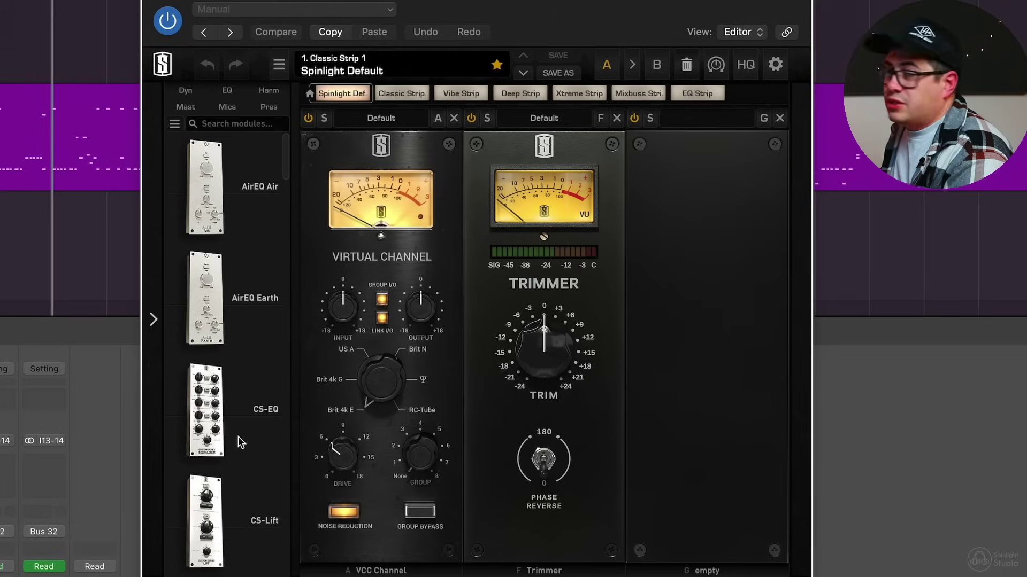
Find the FG-76 preamp among the snare rack's modules and load it ahead of the VCC Channel
{"action": "scroll", "coordinate": [239, 439], "scroll_direction": "down", "scroll_amount": 10}
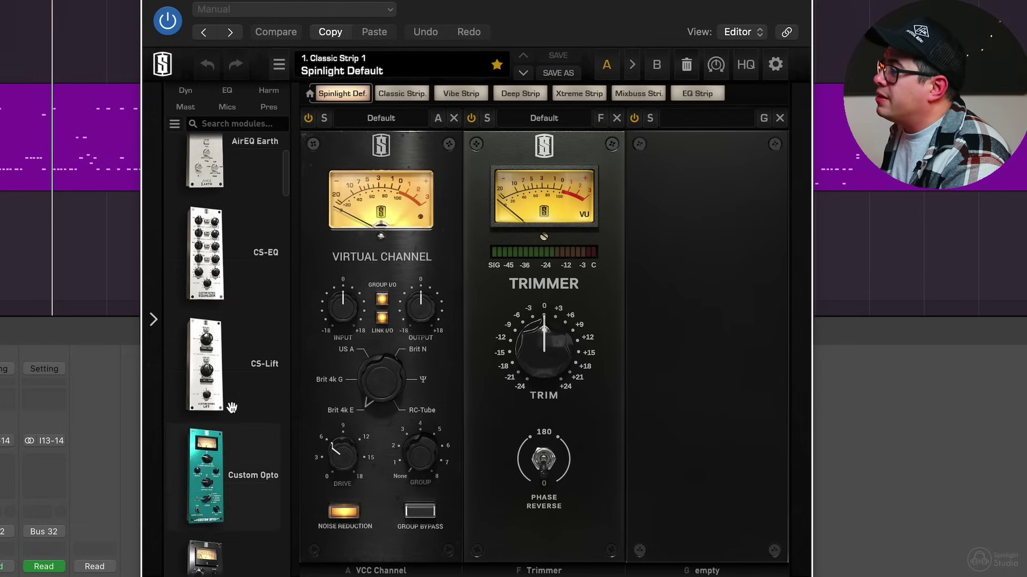
{"action": "scroll", "coordinate": [229, 445], "scroll_direction": "down", "scroll_amount": 8}
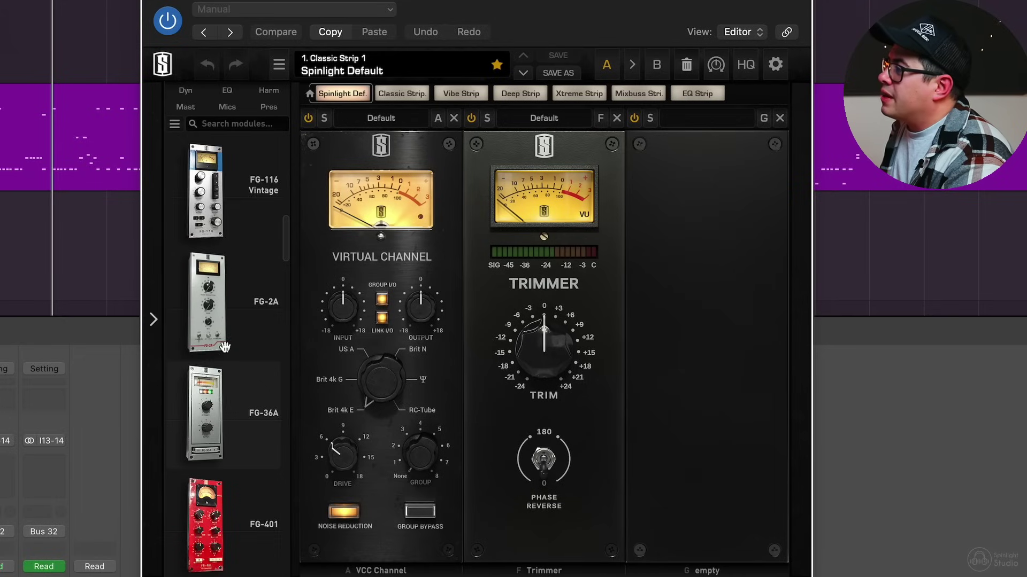
{"action": "scroll", "coordinate": [228, 342], "scroll_direction": "down", "scroll_amount": 6}
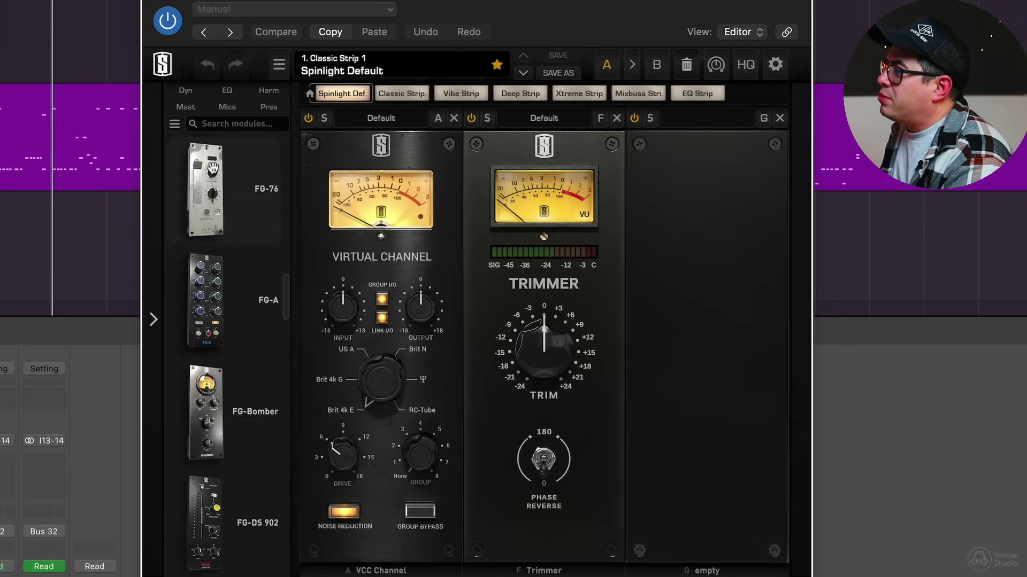
{"action": "scroll", "coordinate": [214, 299], "scroll_direction": "up", "scroll_amount": 1}
{"action": "left_click_drag", "start_coordinate": [206, 203], "coordinate": [354, 232]}
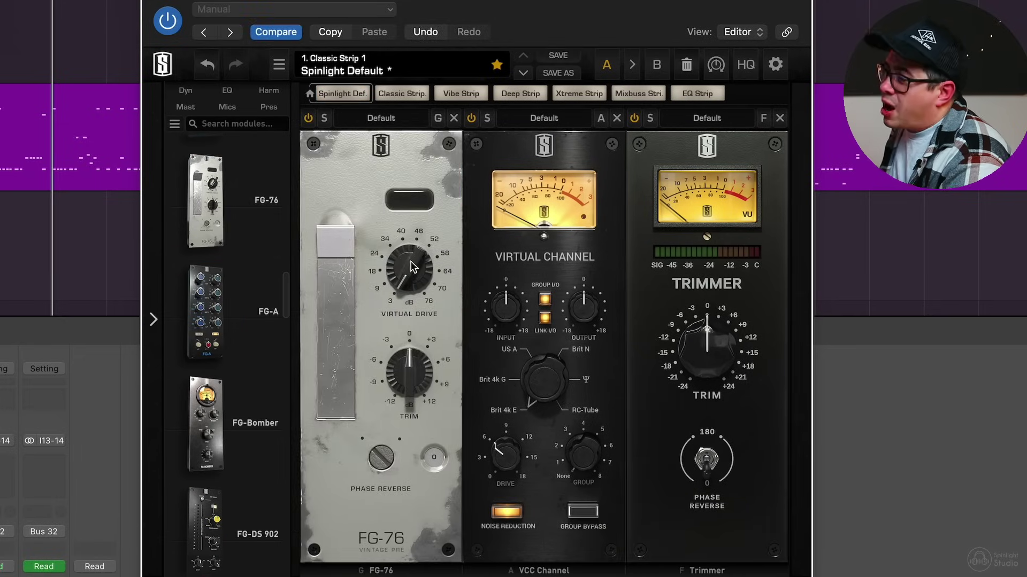
Audition different Virtual Drive amounts on the snare's FG-76 preamp and settle on 58 dB
{"action": "left_click_drag", "start_coordinate": [409, 284], "coordinate": [429, 154]}
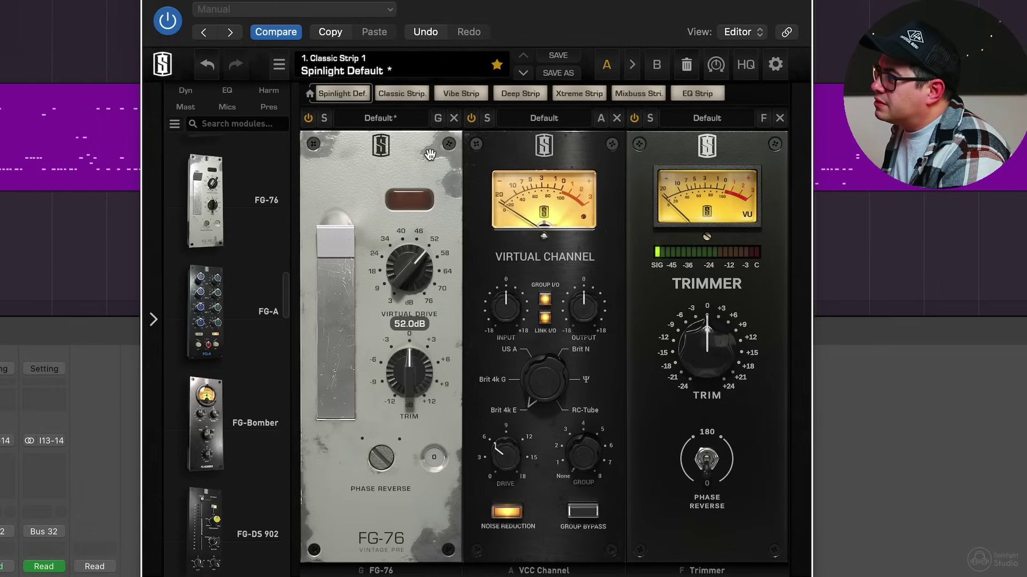
{"action": "mouse_move", "coordinate": [412, 260]}
{"action": "left_mouse_down"}
{"action": "mouse_move", "coordinate": [417, 223]}
{"action": "mouse_move", "coordinate": [418, 260]}
{"action": "left_mouse_up"}
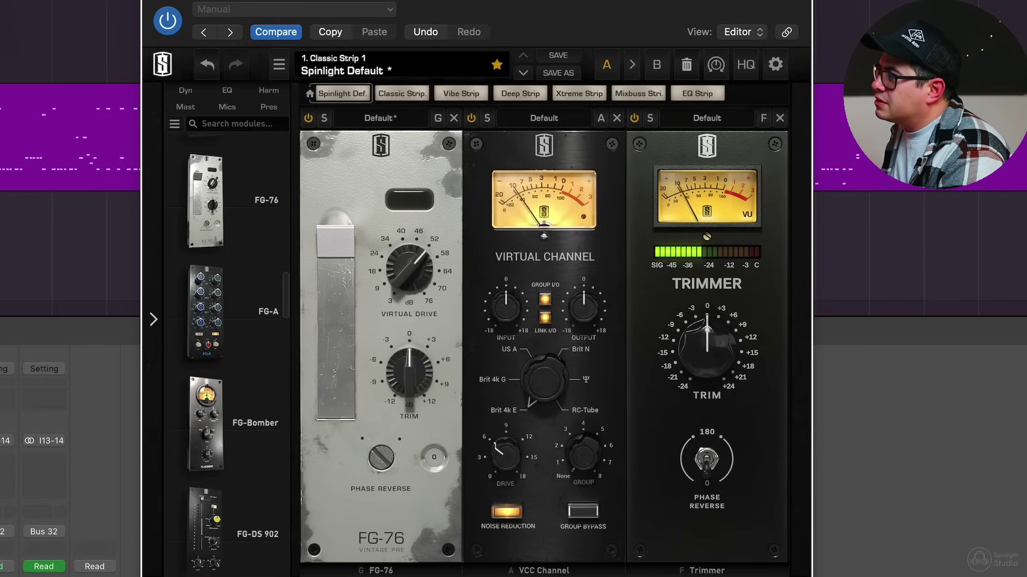
{"action": "left_click", "coordinate": [380, 256]}
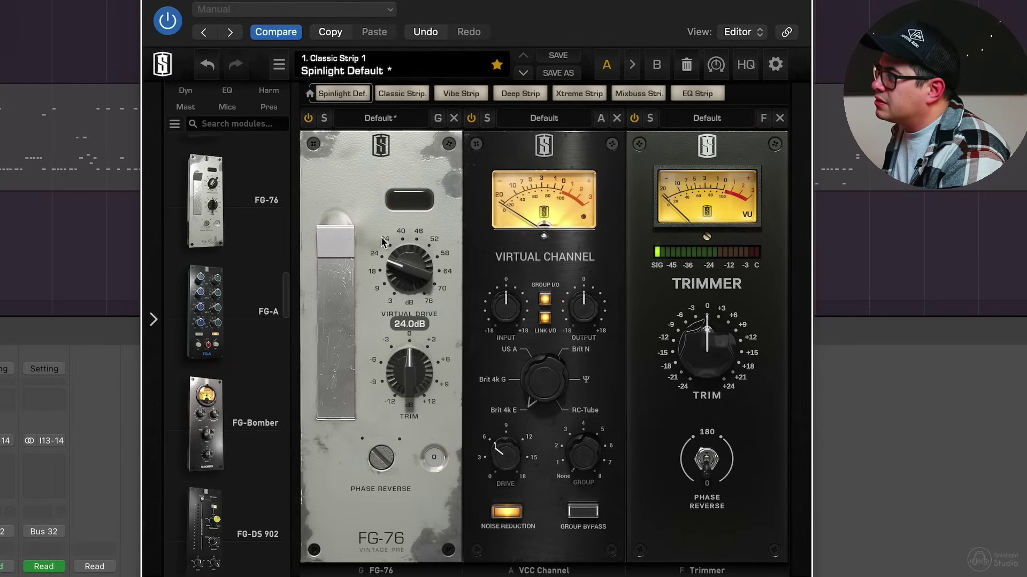
{"action": "left_click_drag", "start_coordinate": [414, 284], "coordinate": [399, 328]}
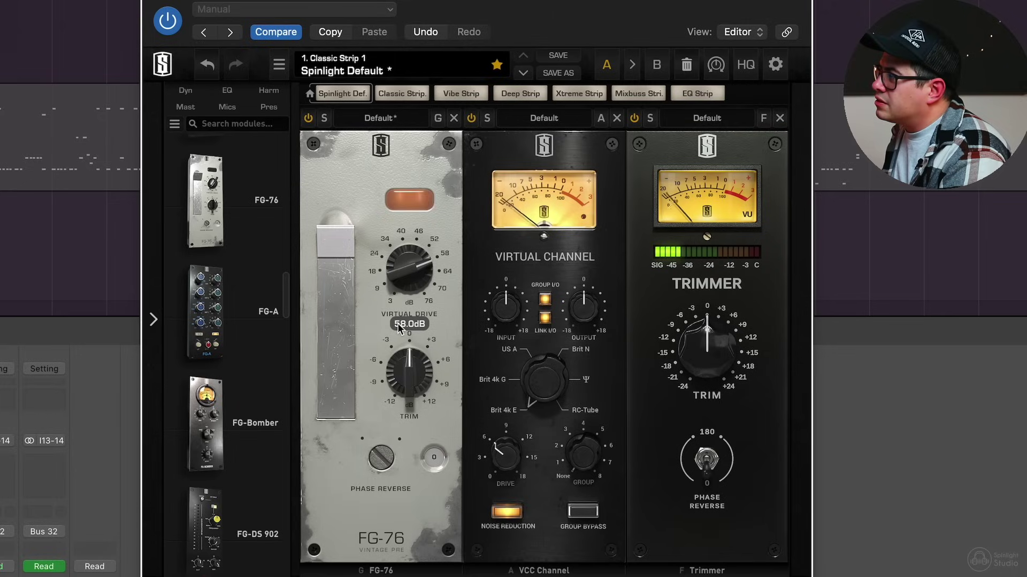
{"action": "mouse_move", "coordinate": [407, 278]}
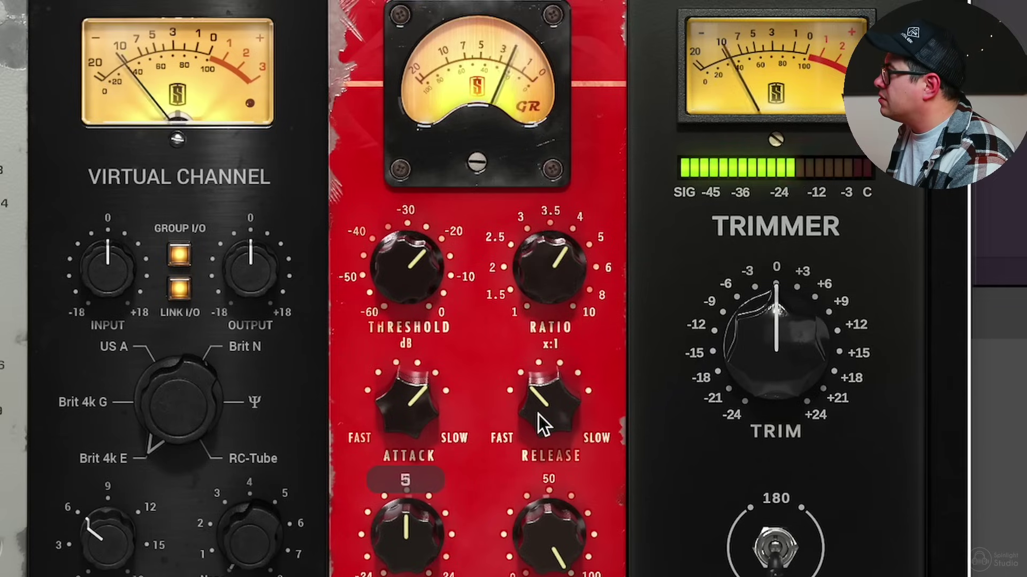
Set a faster release on the snare's FG-401 compressor and raise its threshold slightly
{"action": "left_click_drag", "start_coordinate": [538, 384], "coordinate": [536, 448]}
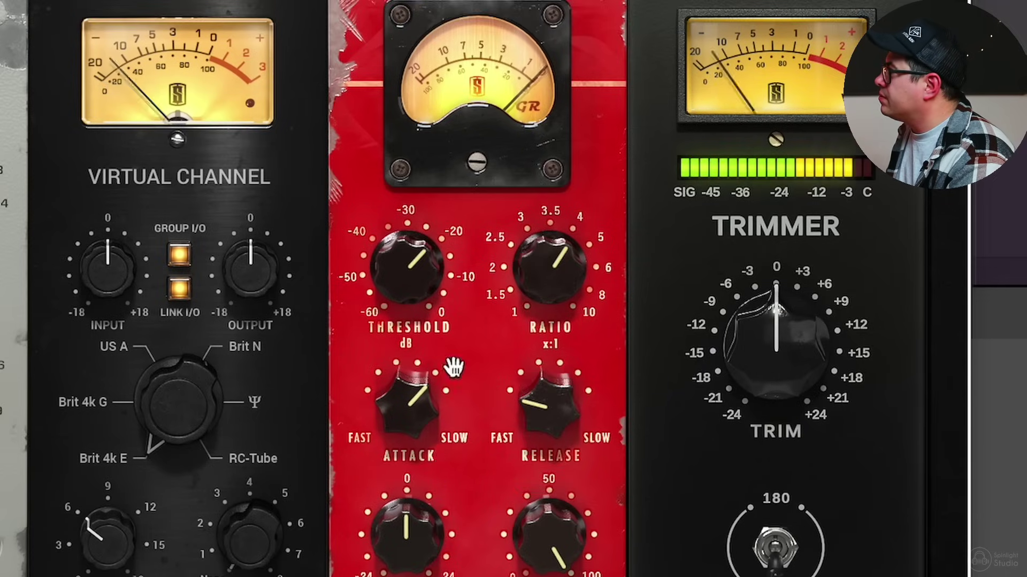
{"action": "left_click_drag", "start_coordinate": [411, 257], "coordinate": [423, 283]}
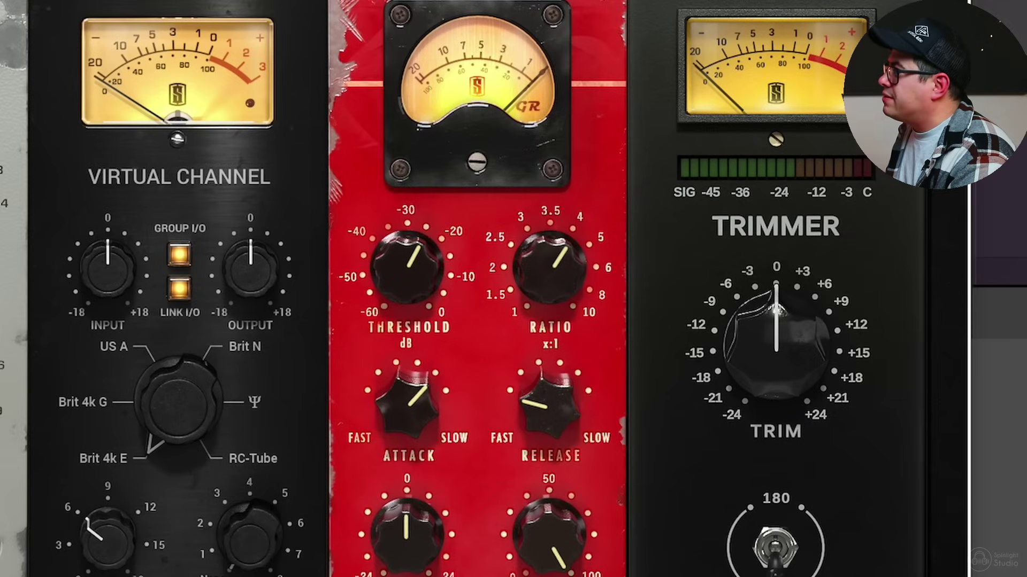
{"action": "mouse_move", "coordinate": [422, 416]}
{"action": "mouse_move", "coordinate": [561, 421]}
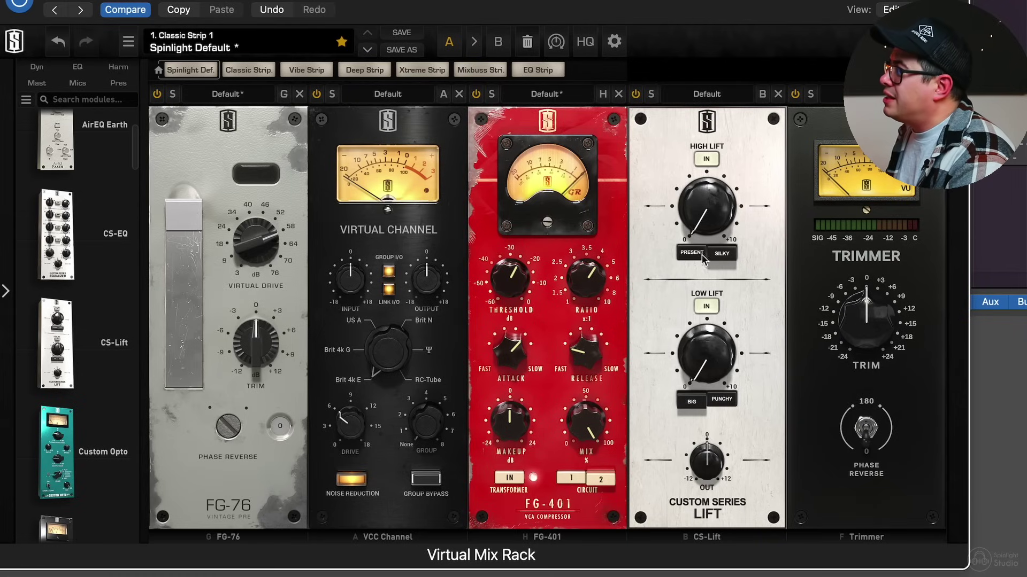
Add a modest amount of Low Lift and High Lift on the snare's CS-Lift module
{"action": "left_click_drag", "start_coordinate": [714, 365], "coordinate": [728, 243]}
{"action": "left_click_drag", "start_coordinate": [716, 278], "coordinate": [707, 327]}
{"action": "left_click_drag", "start_coordinate": [711, 229], "coordinate": [704, 199]}
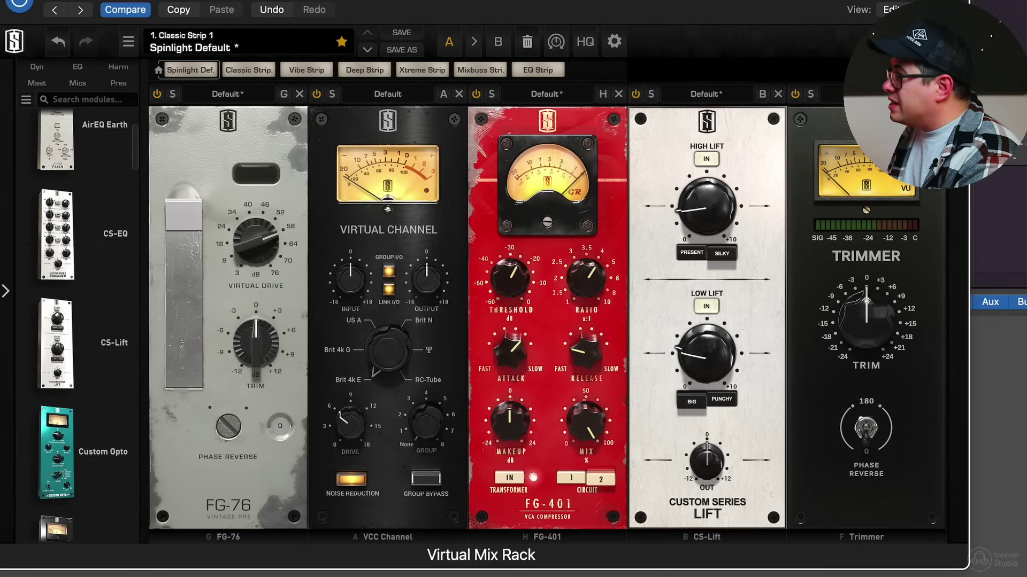
Load the Revival module between CS-Lift and Trimmer, and set its Shimmer and Thickness to about 8 each
{"action": "scroll", "coordinate": [75, 385], "scroll_direction": "down", "scroll_amount": 15}
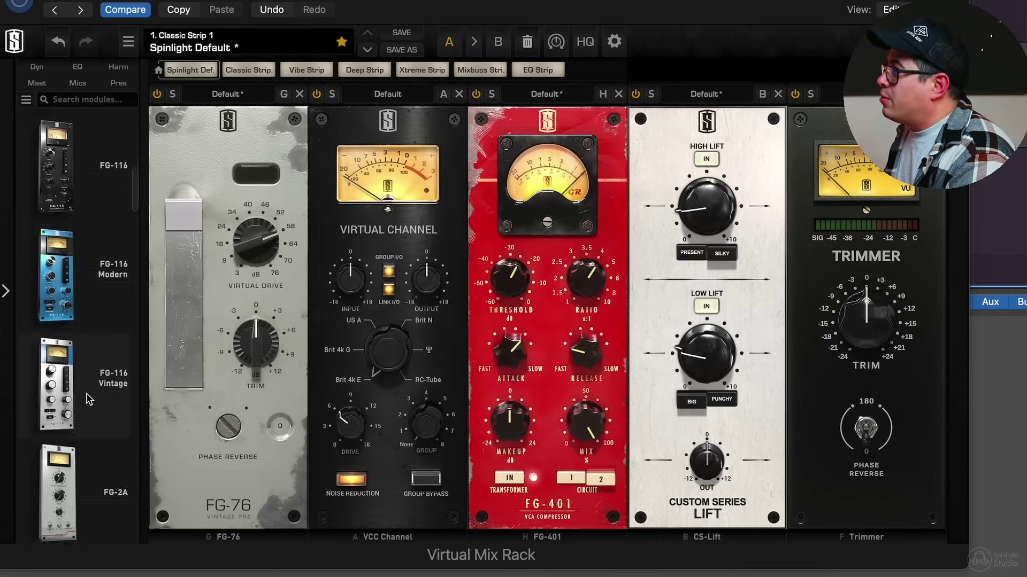
{"action": "scroll", "coordinate": [74, 383], "scroll_direction": "down", "scroll_amount": 10}
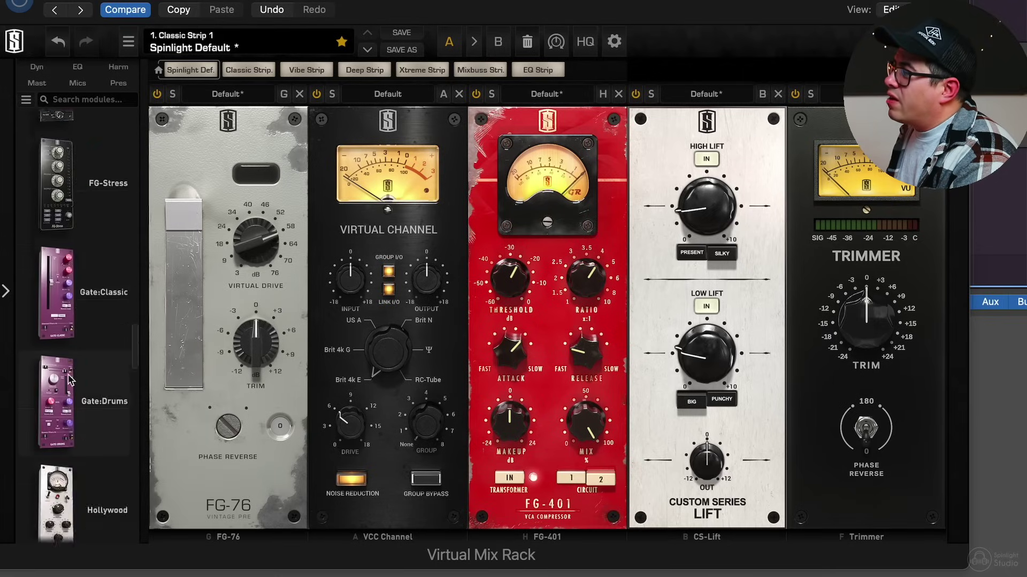
{"action": "double_click", "coordinate": [92, 217]}
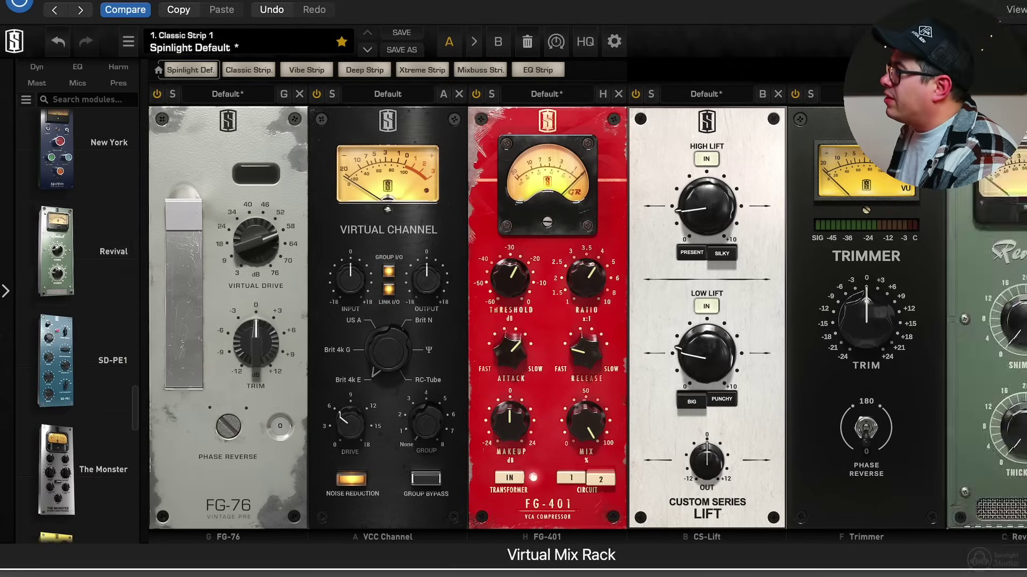
{"action": "left_click_drag", "start_coordinate": [1024, 224], "coordinate": [925, 224]}
{"action": "left_click_drag", "start_coordinate": [751, 321], "coordinate": [768, 294]}
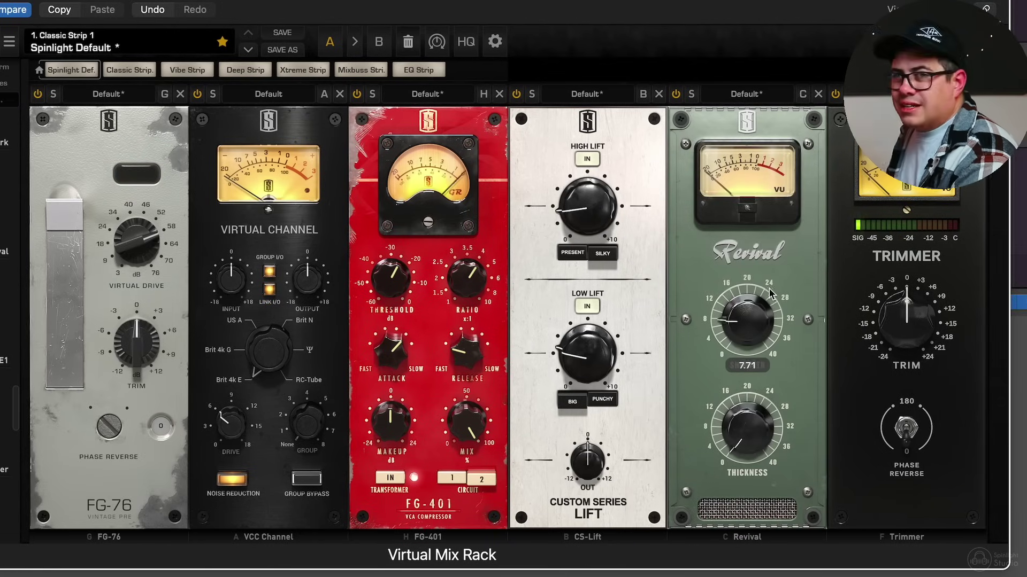
{"action": "left_click_drag", "start_coordinate": [751, 455], "coordinate": [756, 426]}
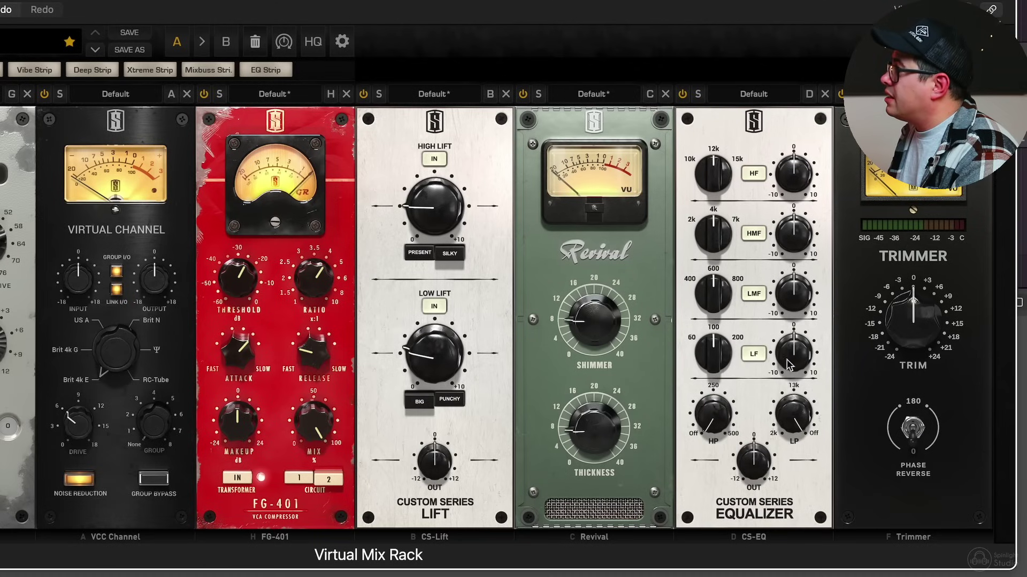
Move the CS-EQ low band's frequency up towards 200 Hz and give it a moderate boost
{"action": "left_click", "coordinate": [737, 334]}
{"action": "left_click_drag", "start_coordinate": [790, 348], "coordinate": [798, 371]}
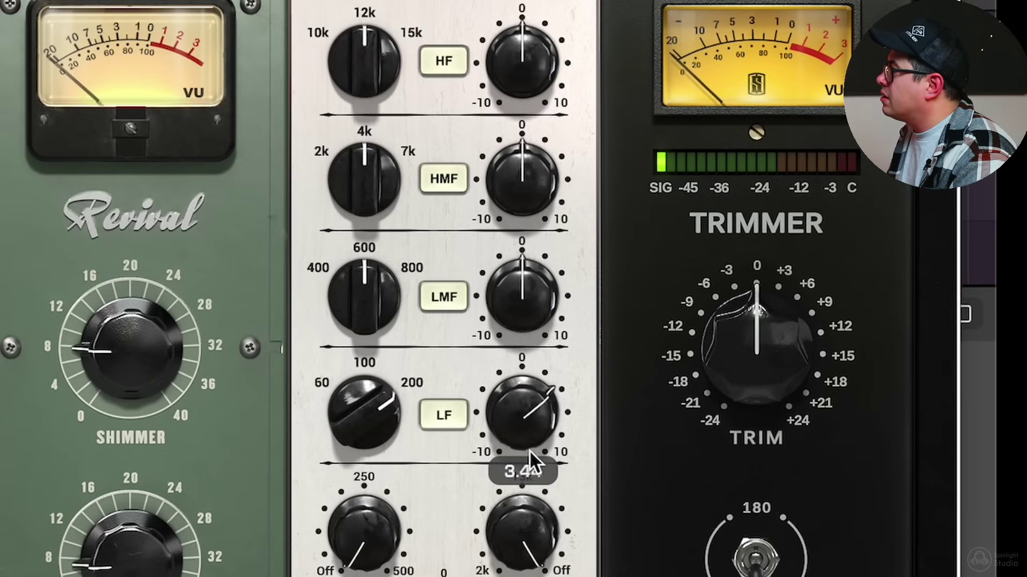
{"action": "left_click_drag", "start_coordinate": [529, 450], "coordinate": [530, 454]}
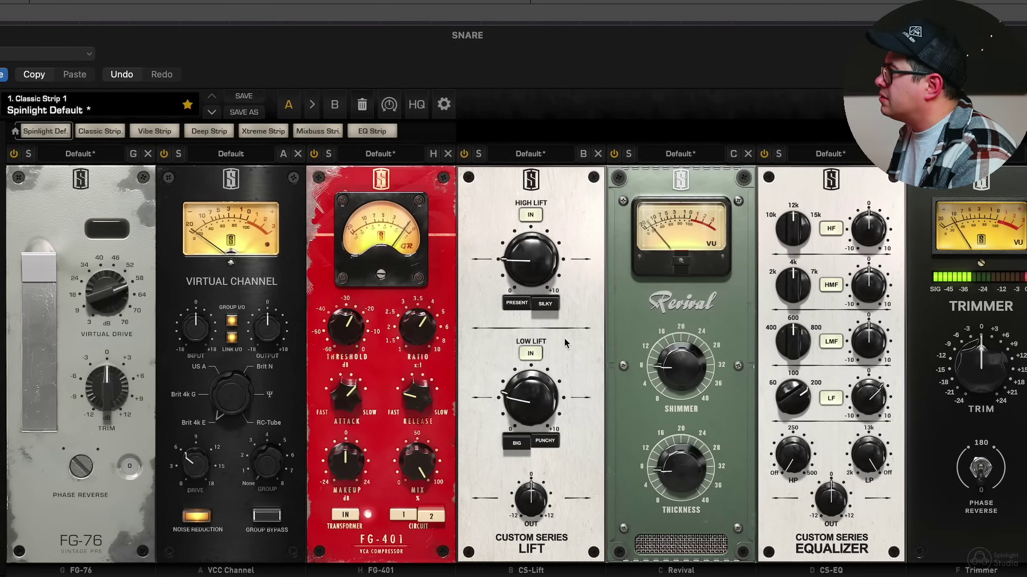
{"action": "left_click_drag", "start_coordinate": [871, 398], "coordinate": [876, 411]}
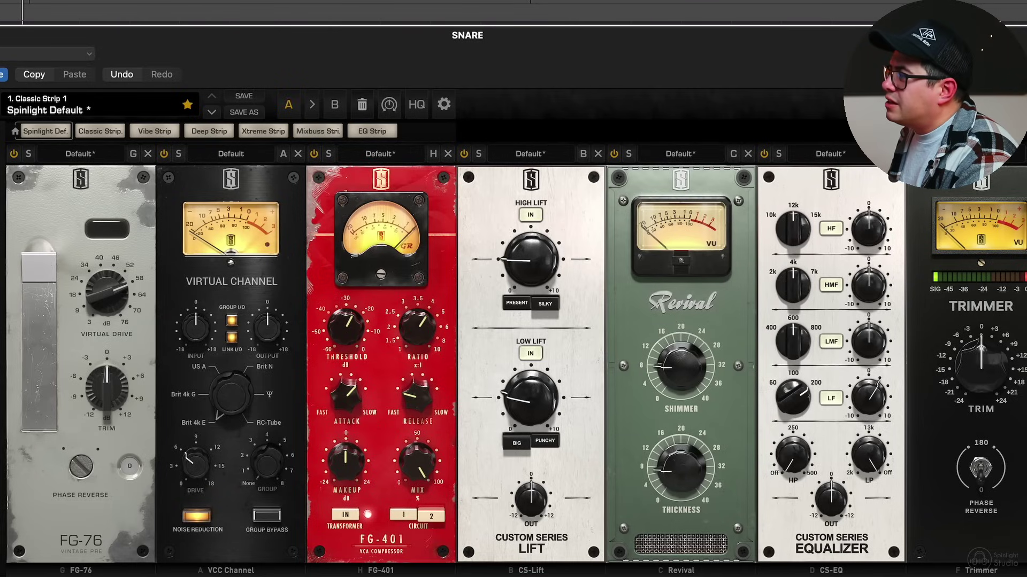
Place the Hollywood tube module between CS-EQ and Trimmer in the snare rack
{"action": "left_click_drag", "start_coordinate": [940, 267], "coordinate": [853, 275]}
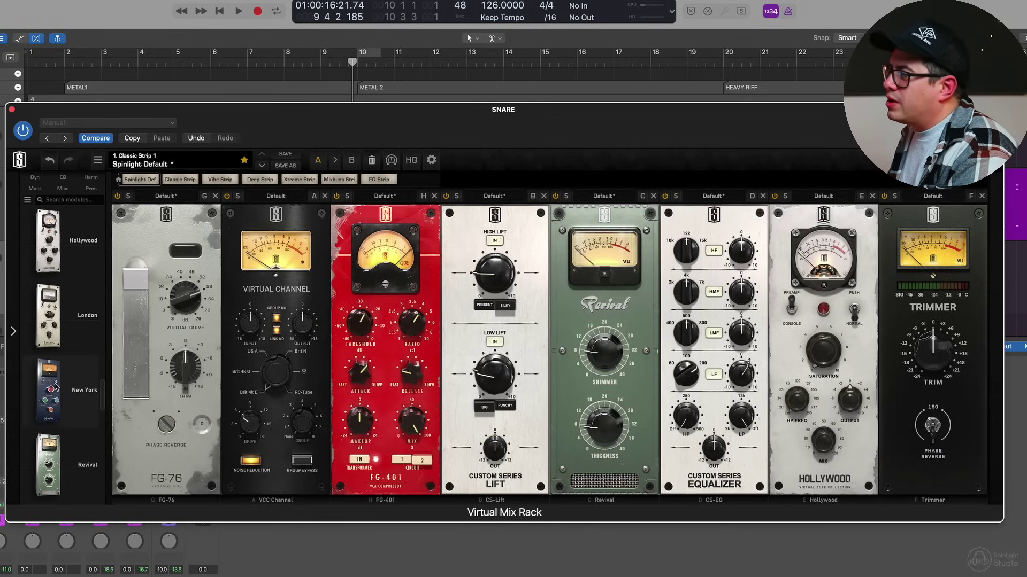
{"action": "mouse_move", "coordinate": [56, 387]}
{"action": "scroll", "coordinate": [45, 376], "scroll_direction": "up", "scroll_amount": 1}
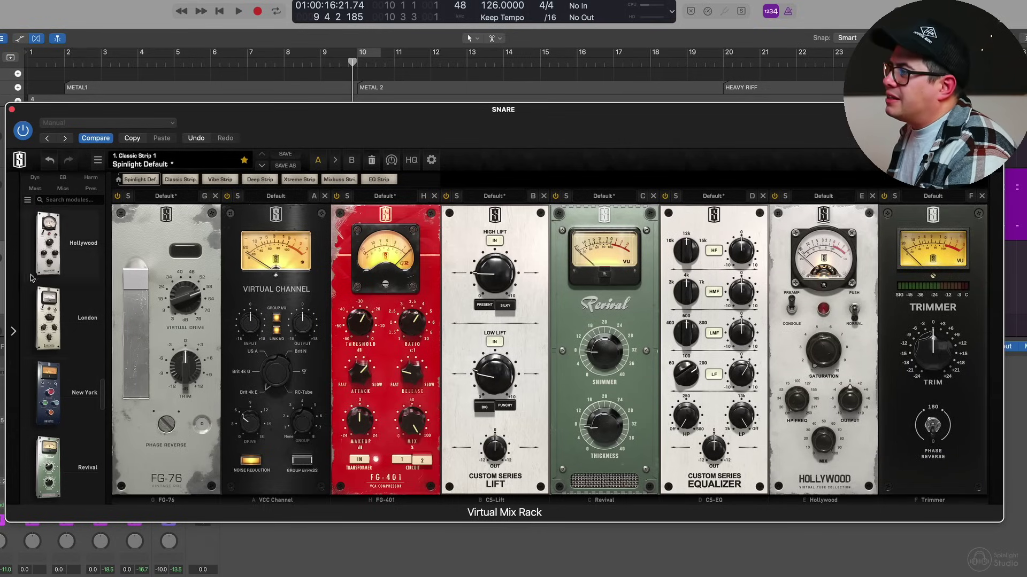
{"action": "mouse_move", "coordinate": [63, 308]}
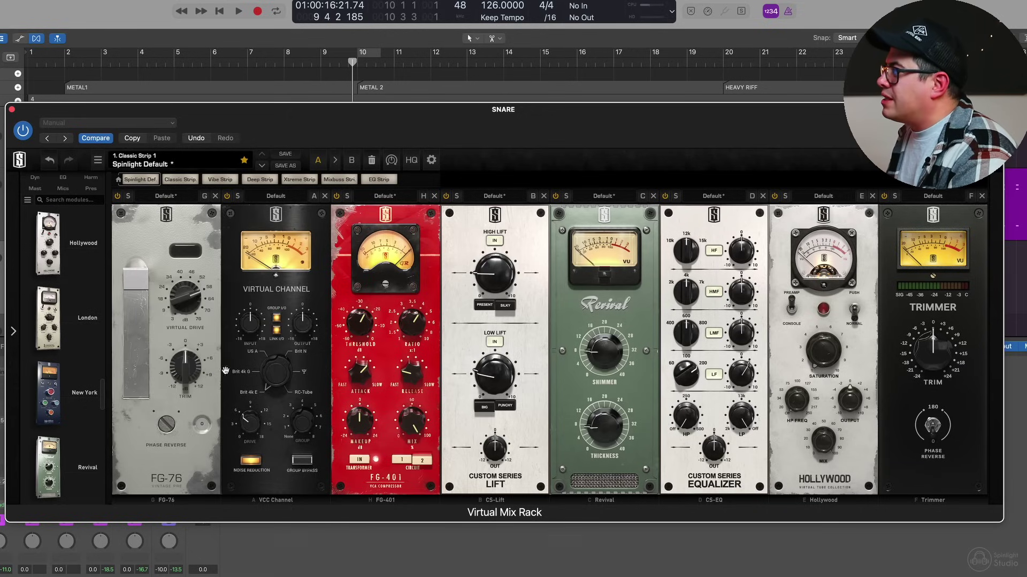
Set Hollywood's saturation to about 6 and its mix to 38.9%, and lower the Trimmer slightly to level-match the snare
{"action": "left_click_drag", "start_coordinate": [838, 361], "coordinate": [846, 248]}
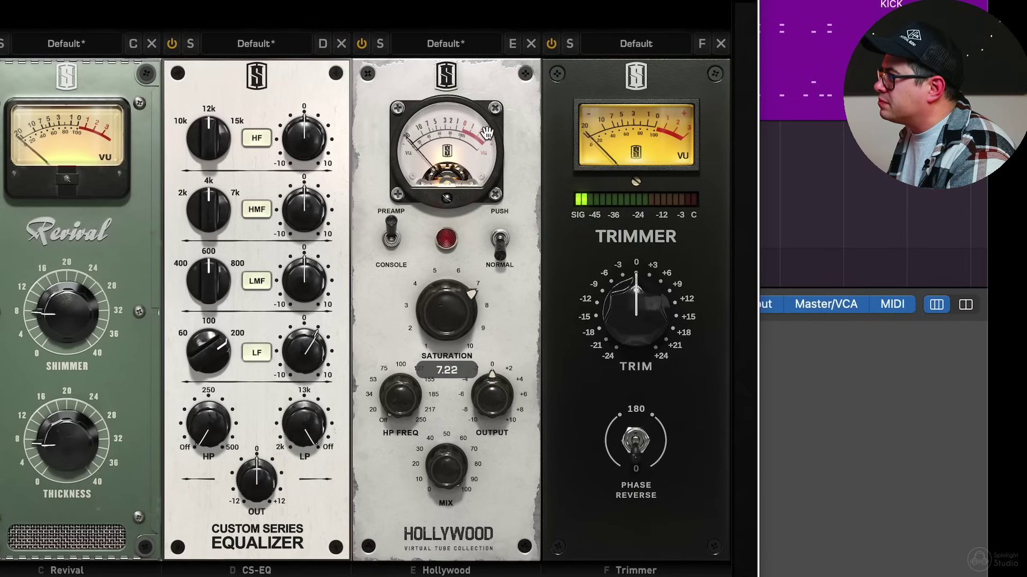
{"action": "left_click_drag", "start_coordinate": [486, 133], "coordinate": [488, 82]}
{"action": "left_click_drag", "start_coordinate": [463, 282], "coordinate": [463, 373]}
{"action": "left_click_drag", "start_coordinate": [455, 473], "coordinate": [456, 529]}
{"action": "left_click_drag", "start_coordinate": [636, 305], "coordinate": [636, 317]}
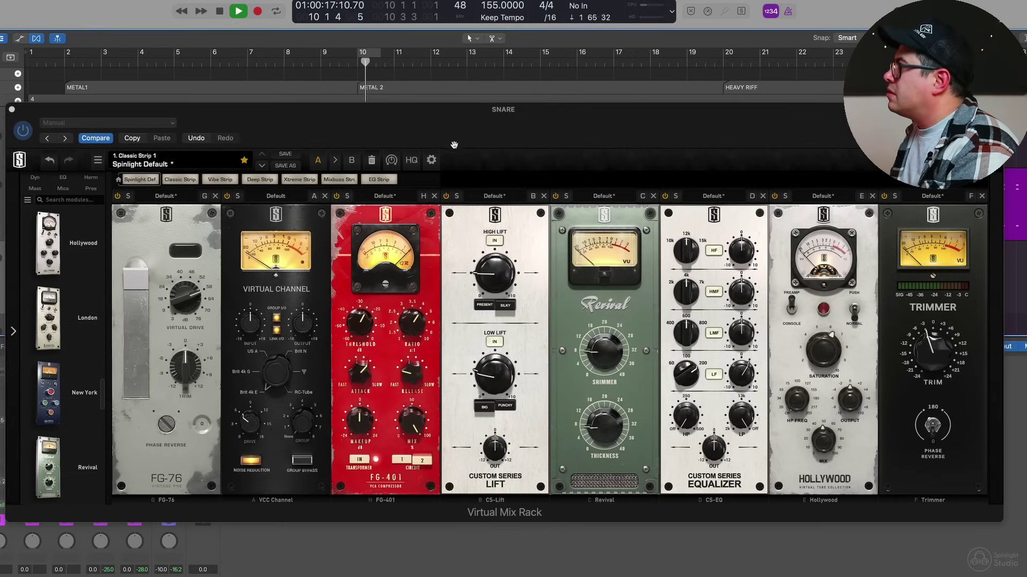
{"action": "left_click_drag", "start_coordinate": [823, 439], "coordinate": [824, 459]}
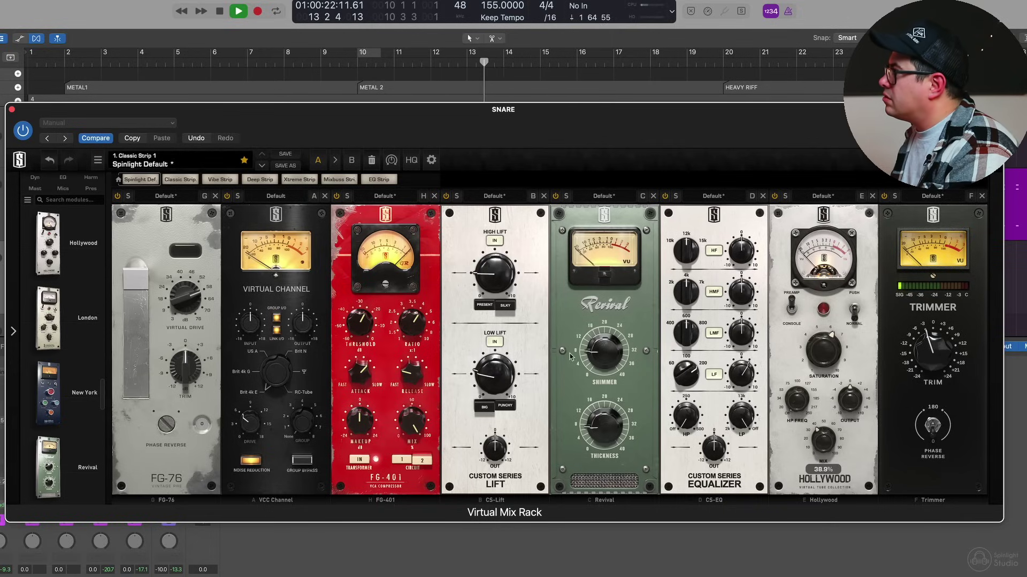
Compare the processed snare with its Virtual Mix Rack bypassed during playback
{"action": "left_click", "coordinate": [22, 130]}
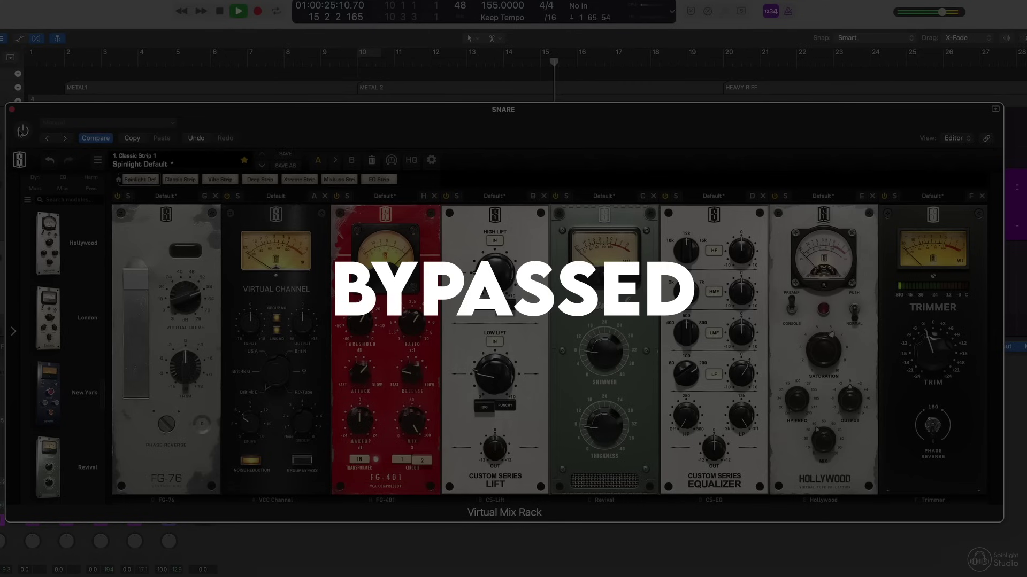
{"action": "left_click", "coordinate": [21, 131]}
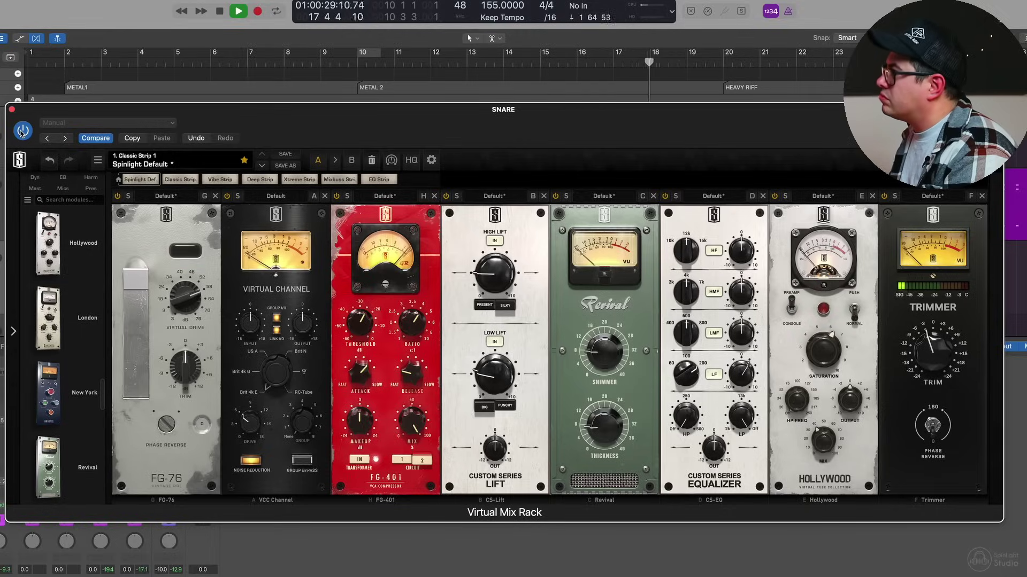
{"action": "left_click", "coordinate": [22, 131]}
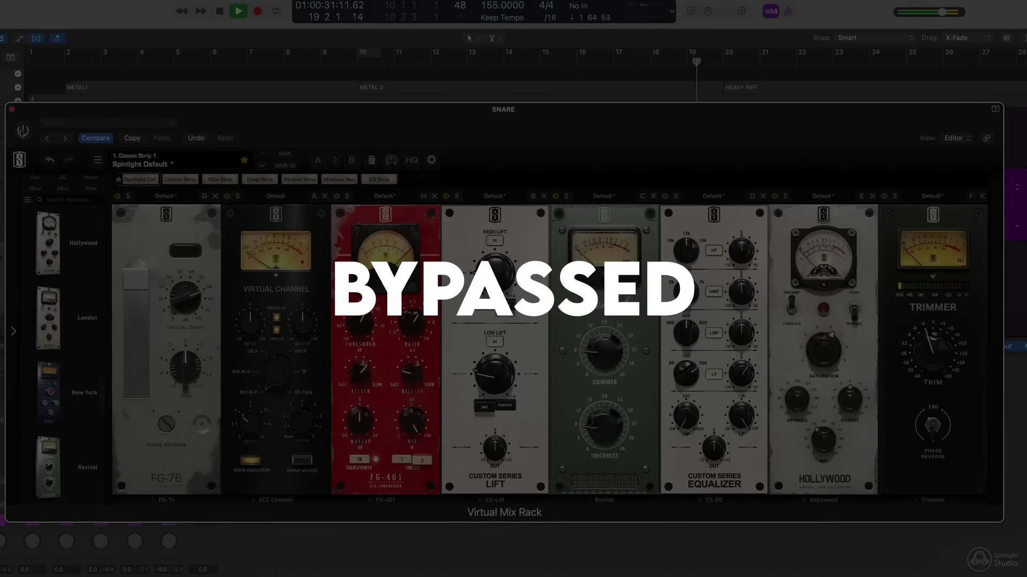
{"action": "left_click", "coordinate": [23, 131]}
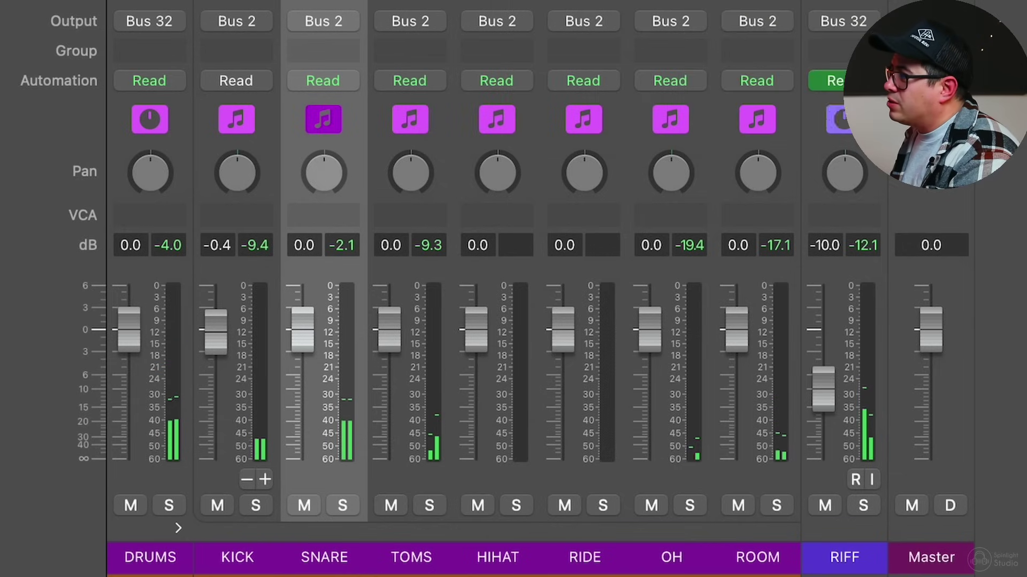
Lower the ROOM channel's fader to -2.9 dB during playback
{"action": "left_click", "coordinate": [779, 344]}
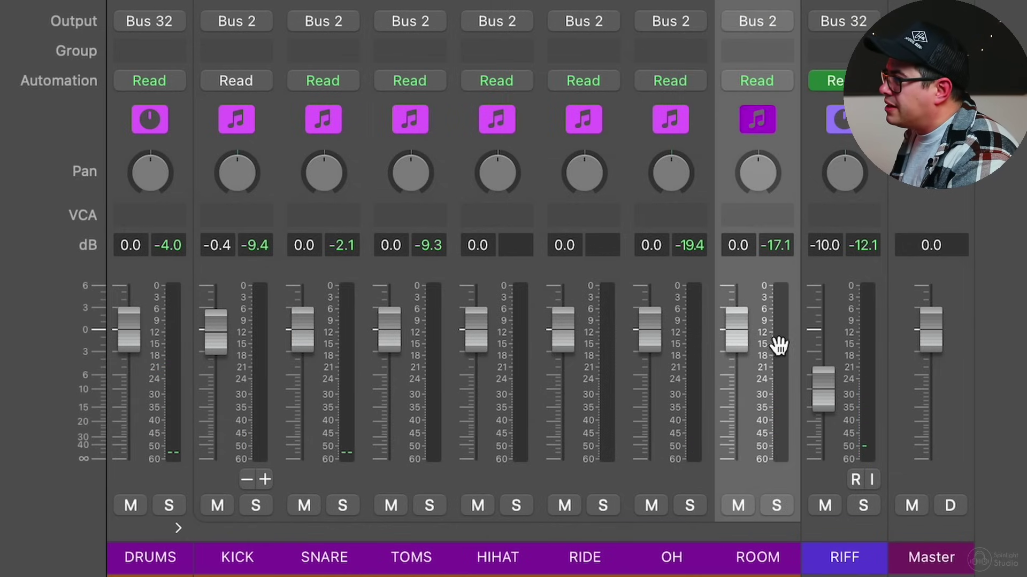
{"action": "left_click_drag", "start_coordinate": [742, 318], "coordinate": [741, 351]}
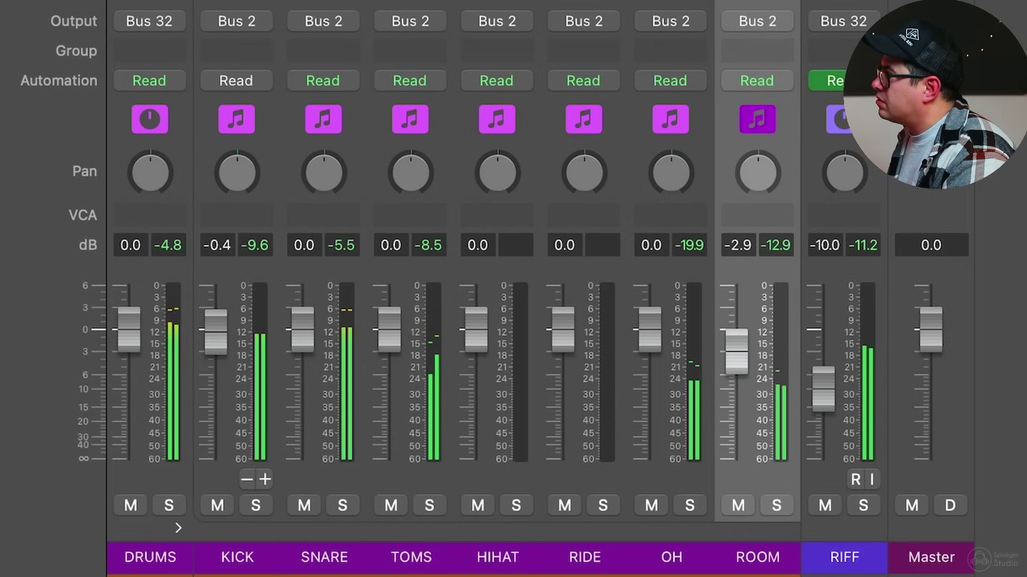
Load the Toms Big 1 preset on the FG-116 Modern compressor in the TOMS channel's Virtual Mix Rack
{"action": "left_click", "coordinate": [419, 142]}
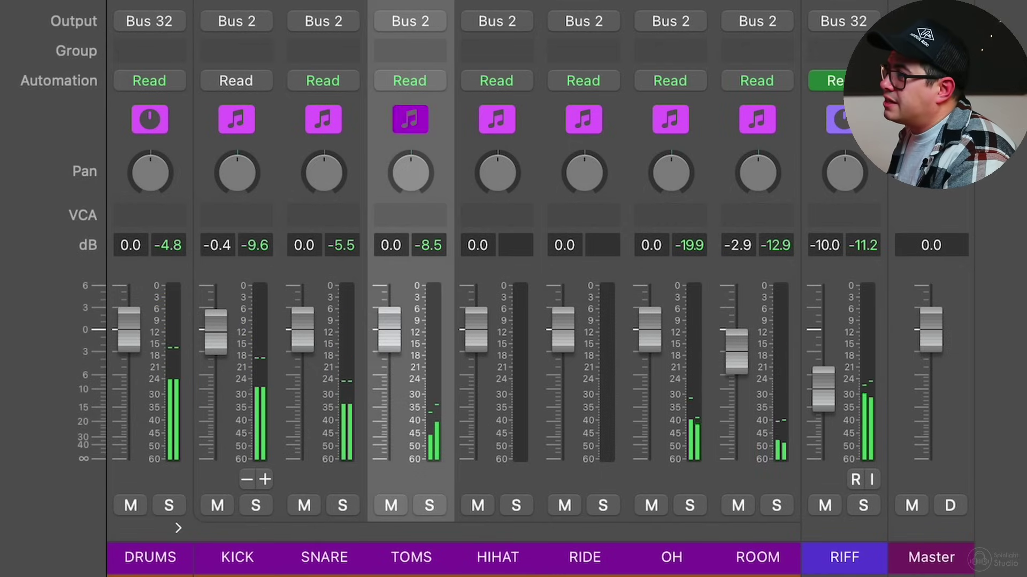
{"action": "left_click", "coordinate": [410, 3]}
{"action": "left_click", "coordinate": [615, 10]}
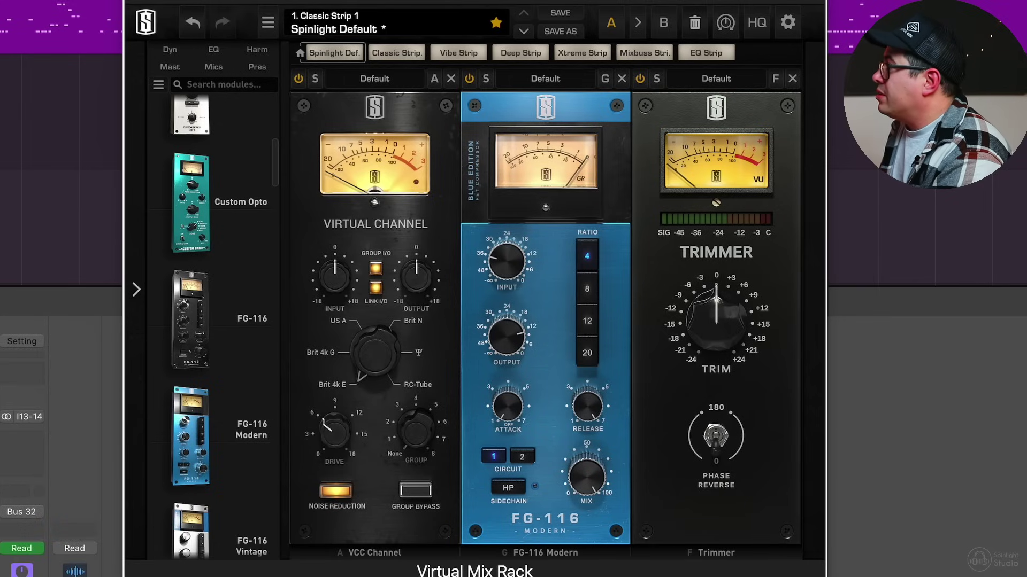
{"action": "left_click", "coordinate": [549, 81]}
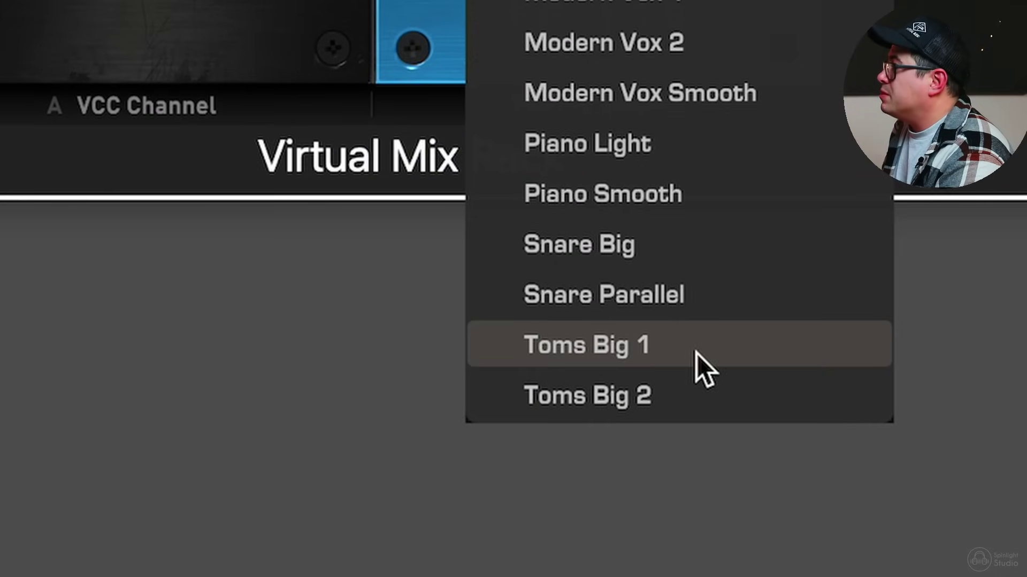
{"action": "left_click", "coordinate": [698, 353]}
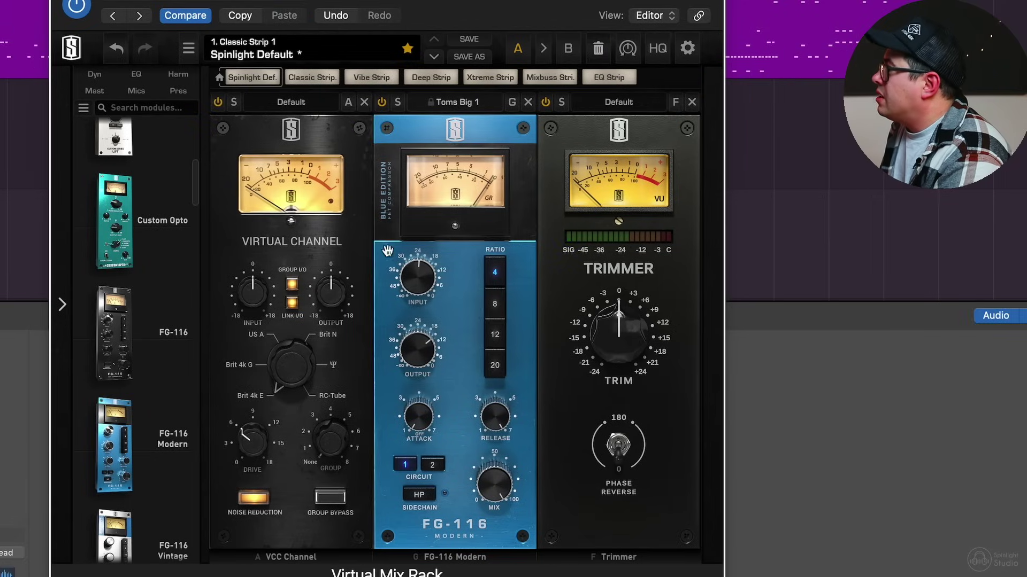
Place an FG-A equalizer between FG-116 Modern and Trimmer in the toms rack and load its Toms preset
{"action": "scroll", "coordinate": [136, 430], "scroll_direction": "down", "scroll_amount": 15}
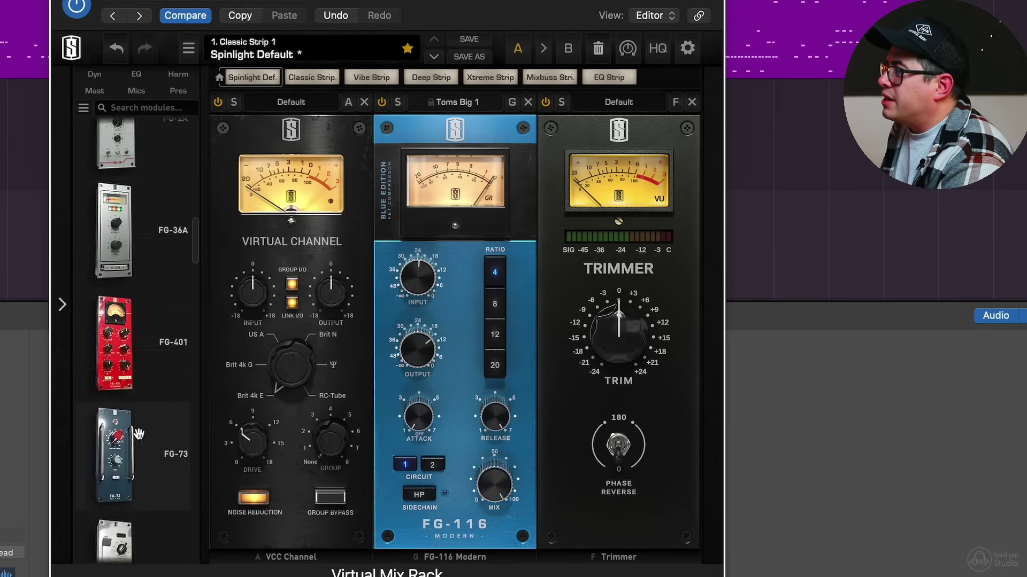
{"action": "left_click_drag", "start_coordinate": [118, 308], "coordinate": [608, 209]}
{"action": "left_click_drag", "start_coordinate": [799, 214], "coordinate": [617, 239]}
{"action": "left_click", "coordinate": [627, 106]}
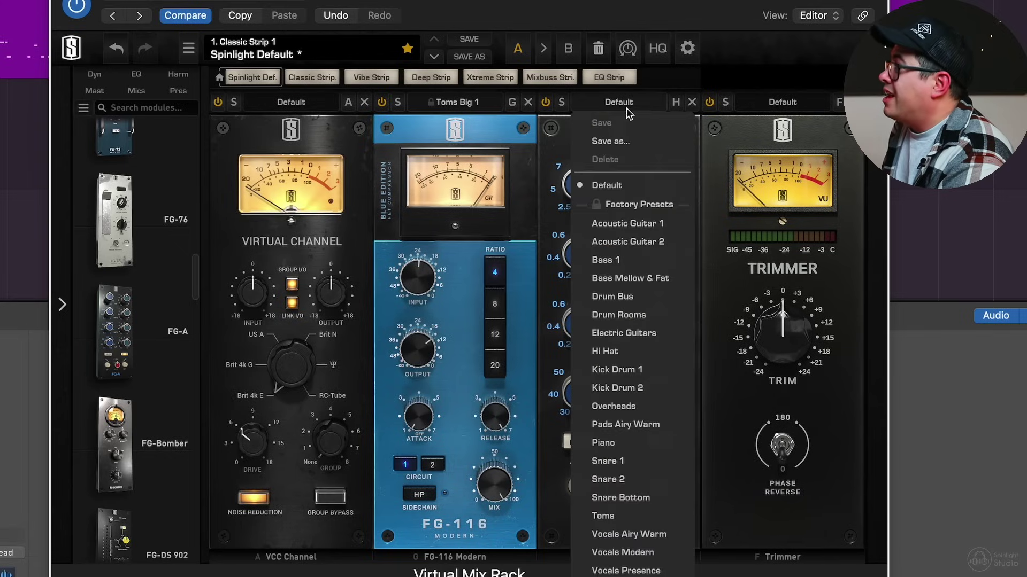
{"action": "left_click", "coordinate": [636, 514]}
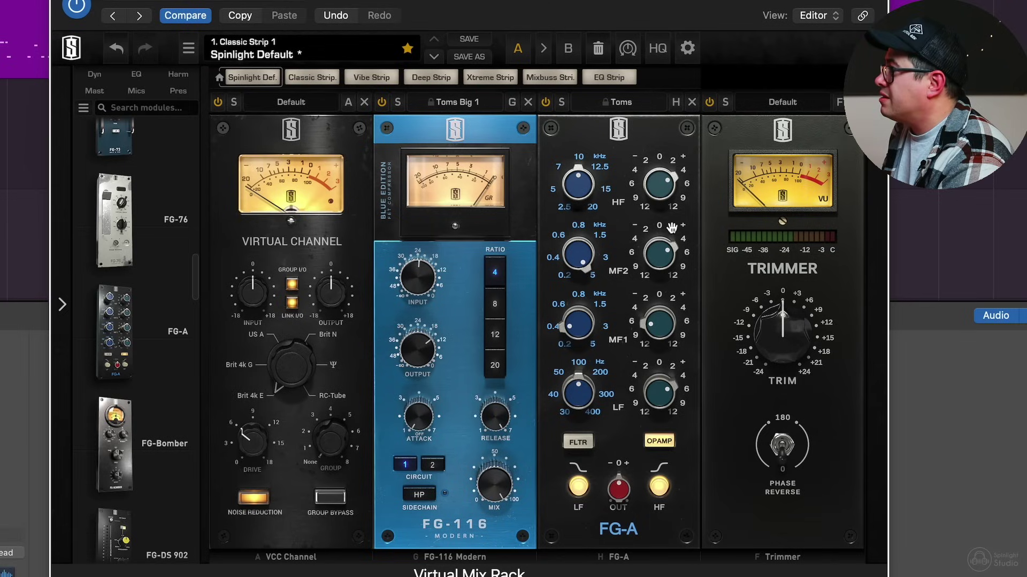
Flatten FG-A's LF and MF1 gains to 0 dB, and level-match the toms by lowering FG-A's output and setting Trimmer to about -4.5 dB
{"action": "left_click_drag", "start_coordinate": [657, 332], "coordinate": [663, 296]}
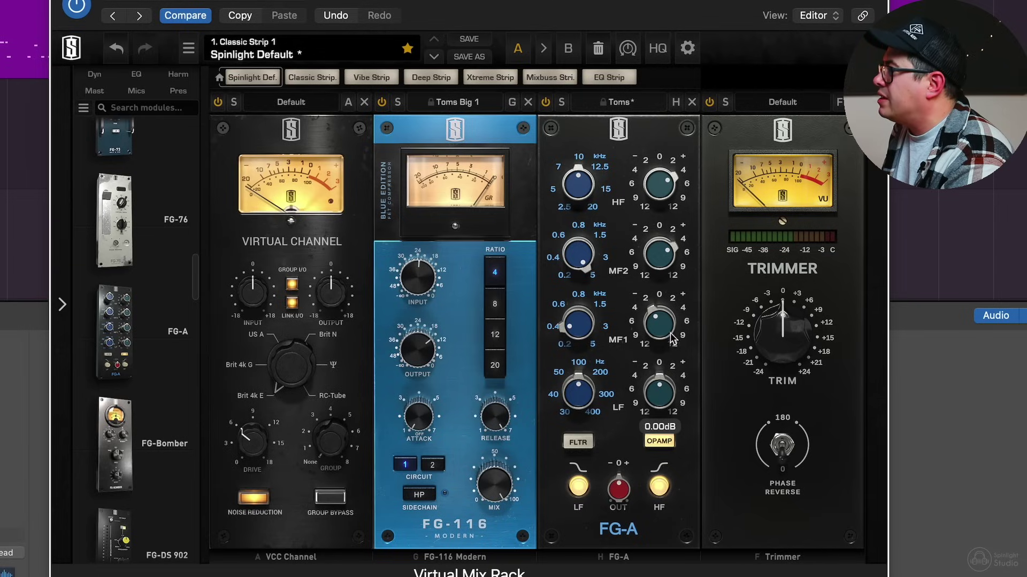
{"action": "left_click_drag", "start_coordinate": [672, 338], "coordinate": [674, 313]}
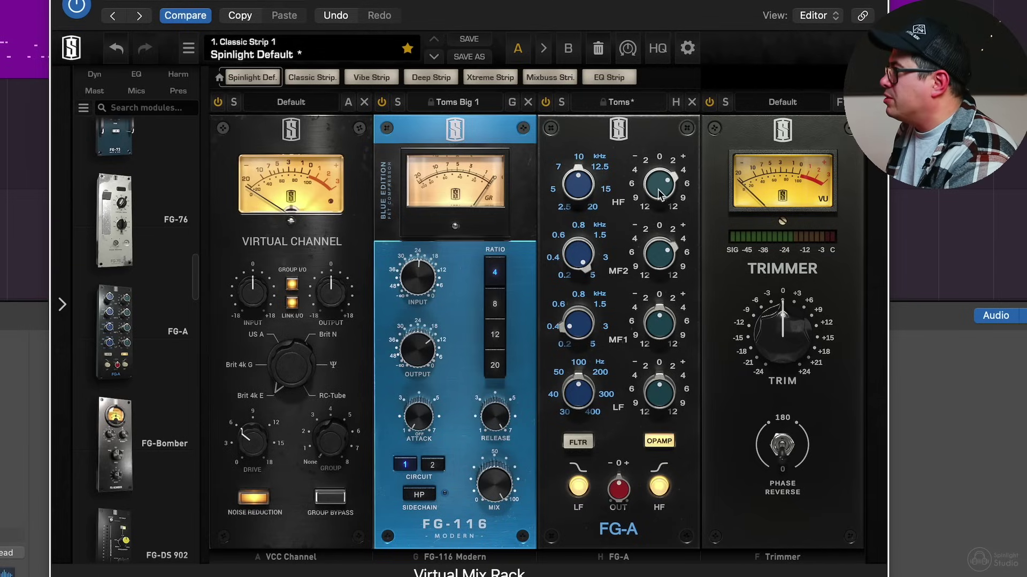
{"action": "mouse_move", "coordinate": [668, 250]}
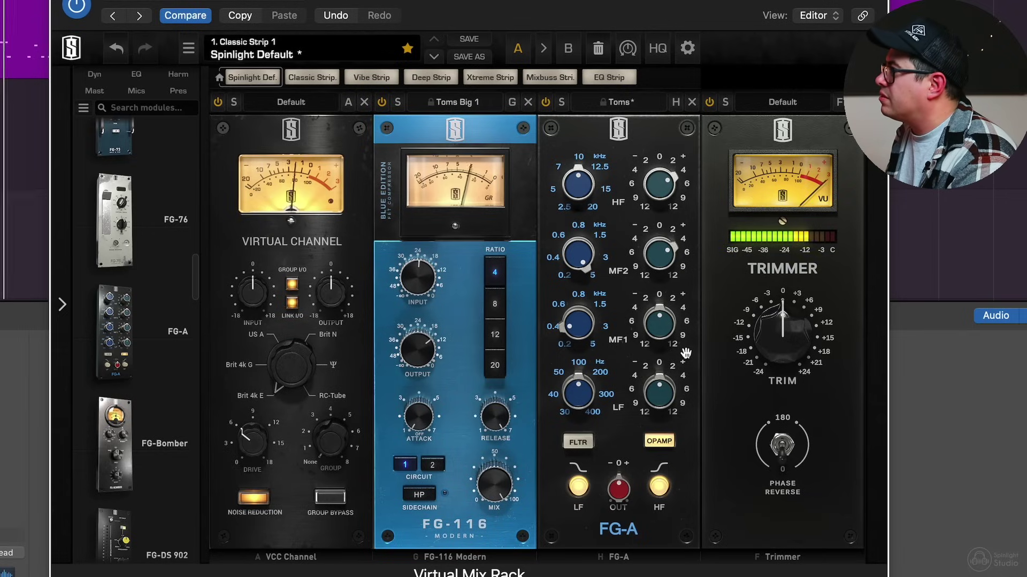
{"action": "left_click_drag", "start_coordinate": [624, 494], "coordinate": [622, 510]}
{"action": "left_click_drag", "start_coordinate": [786, 334], "coordinate": [792, 353]}
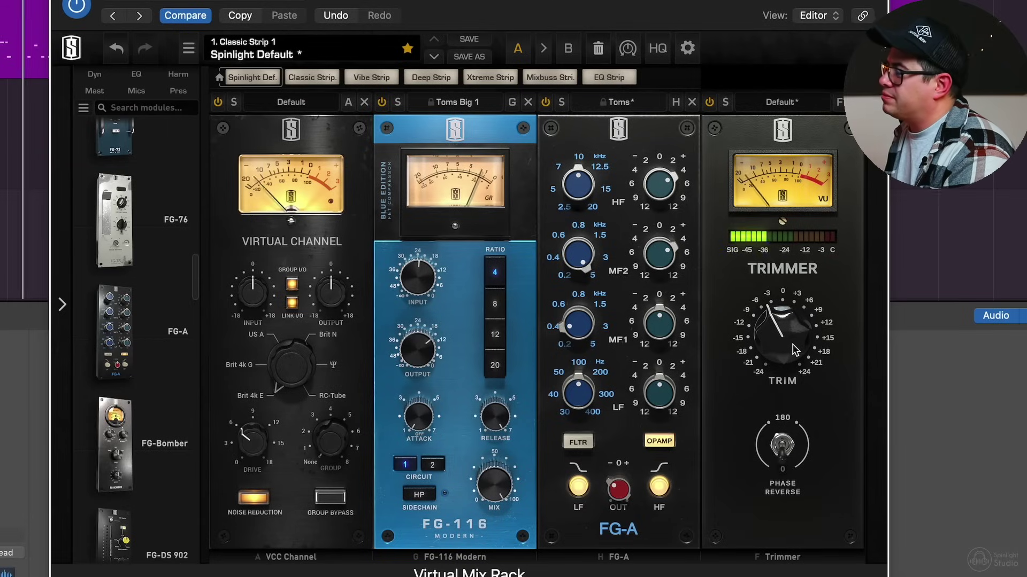
Compare the processed toms with their Virtual Mix Rack bypassed during playback
{"action": "left_click", "coordinate": [81, 5]}
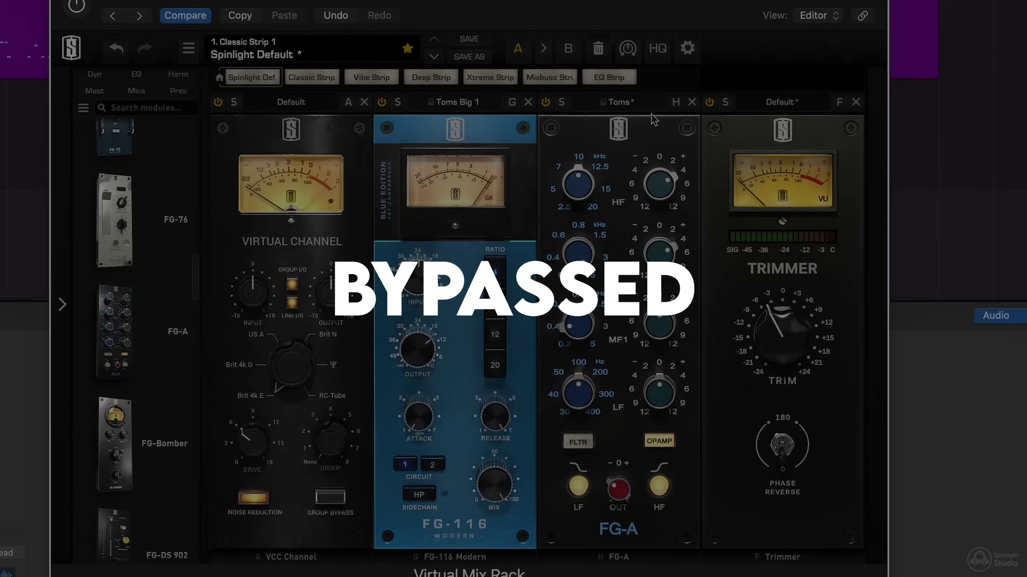
{"action": "left_click", "coordinate": [79, 6]}
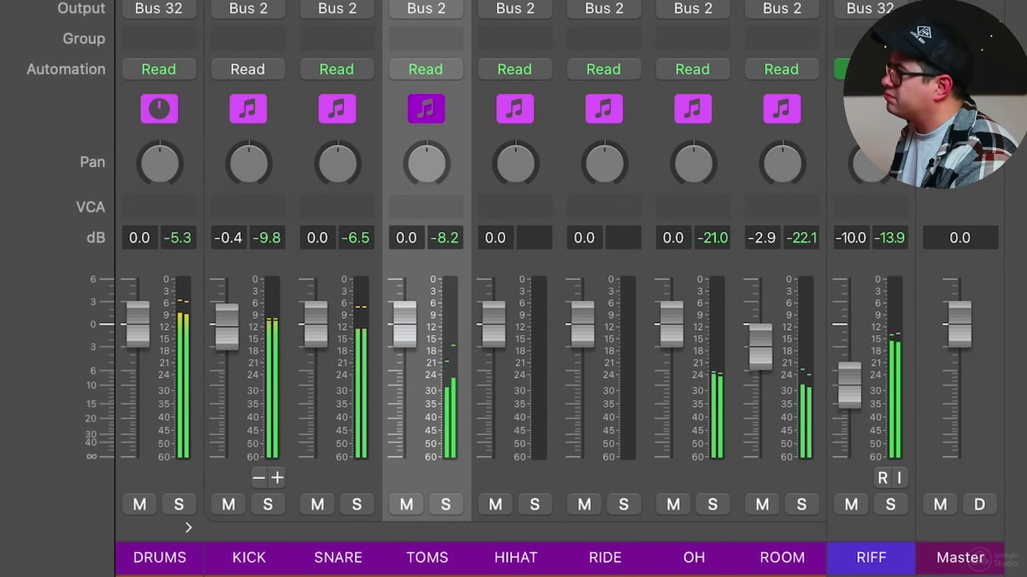
Sweep for harshness in the overheads with Channel EQ and cut 2.9 dB at 8050 Hz with a Q of 1.30
{"action": "left_click", "coordinate": [704, 117]}
{"action": "key", "text": "s"}
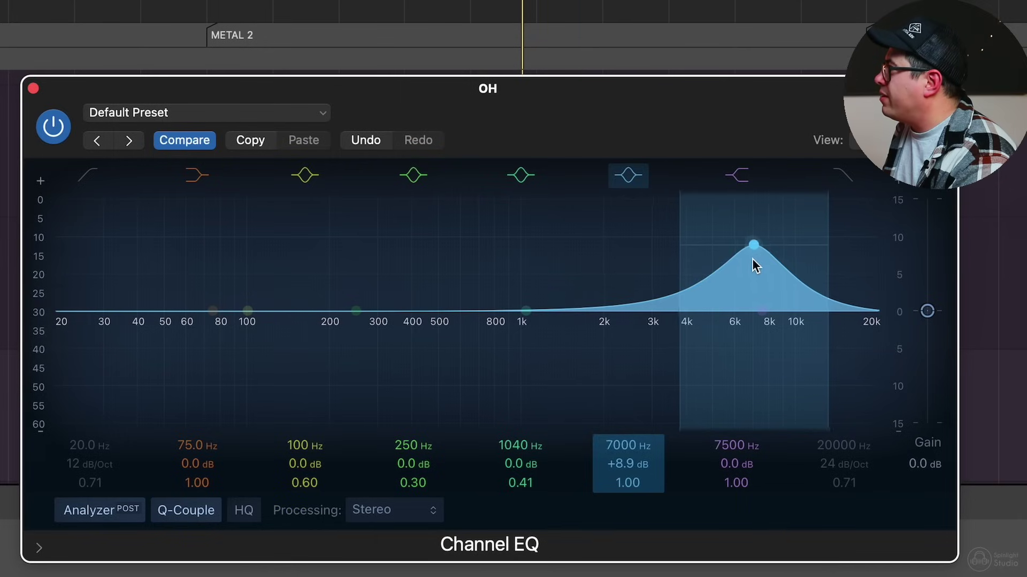
{"action": "left_click_drag", "start_coordinate": [752, 258], "coordinate": [773, 375]}
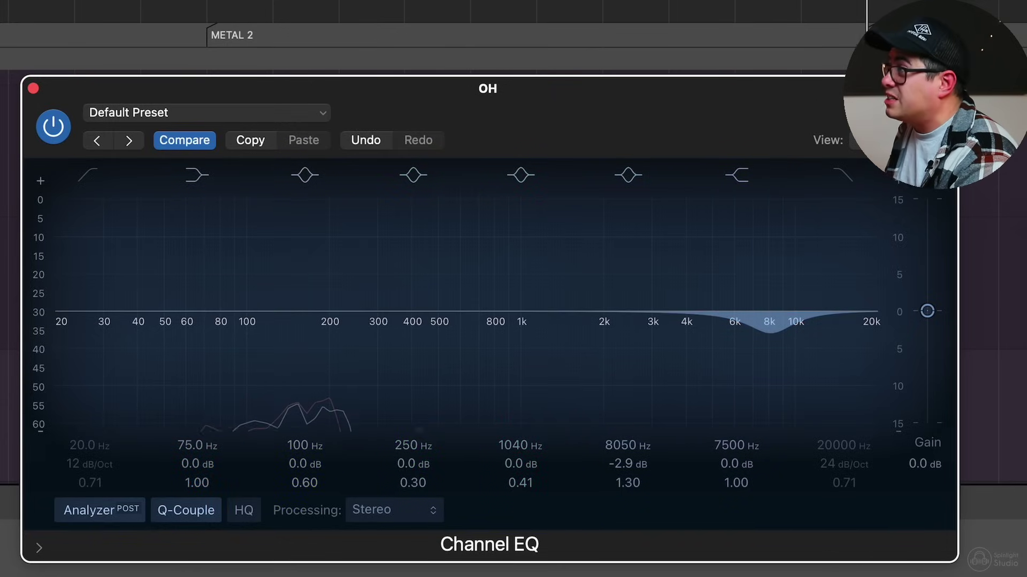
{"action": "left_click", "coordinate": [513, 572]}
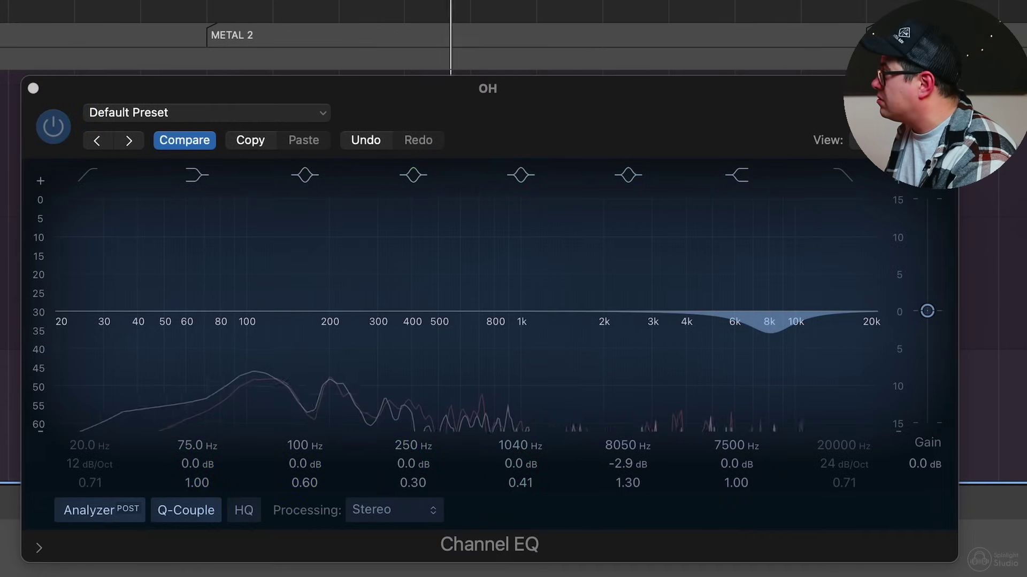
{"action": "mouse_move", "coordinate": [785, 374]}
{"action": "left_mouse_down"}
{"action": "mouse_move", "coordinate": [802, 321]}
{"action": "mouse_move", "coordinate": [794, 306]}
{"action": "mouse_move", "coordinate": [795, 383]}
{"action": "mouse_move", "coordinate": [790, 372]}
{"action": "left_mouse_up"}
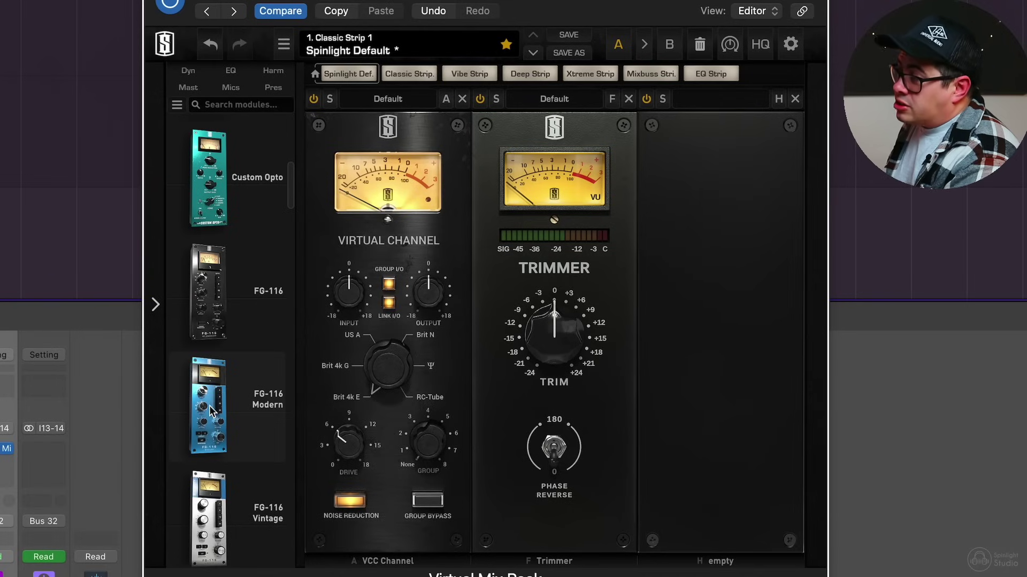
Place FG-116 Modern between VCC Channel and Trimmer in the room rack and audition its Drum Buss Parallel preset
{"action": "left_click_drag", "start_coordinate": [212, 412], "coordinate": [519, 228]}
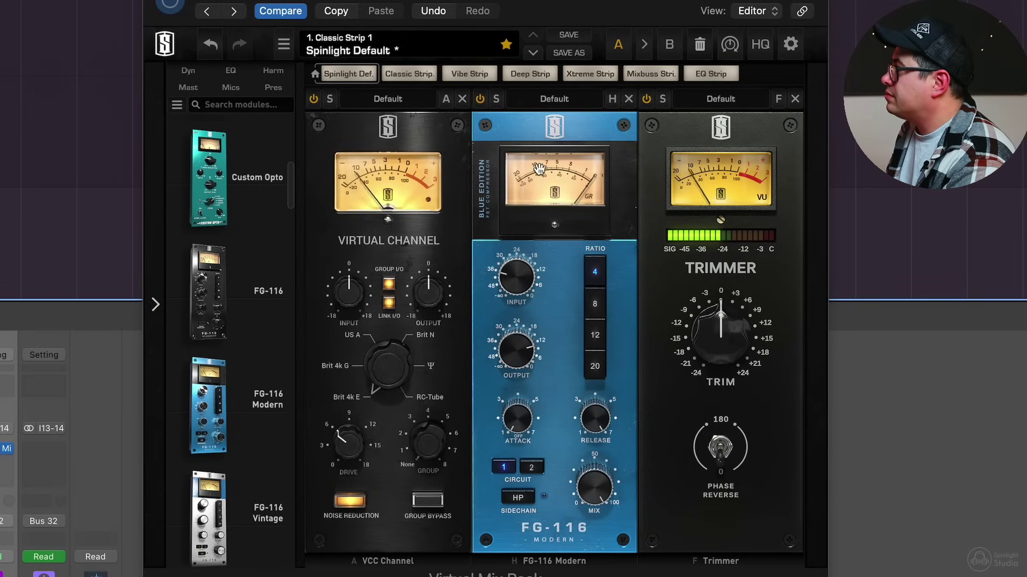
{"action": "left_click", "coordinate": [562, 100]}
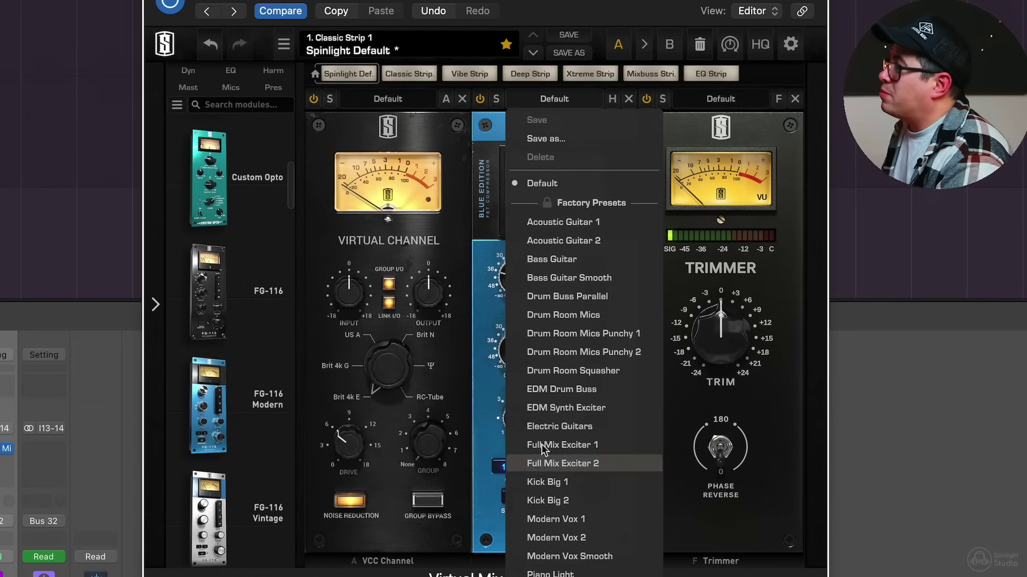
{"action": "left_click", "coordinate": [612, 294]}
{"action": "key", "text": "space"}
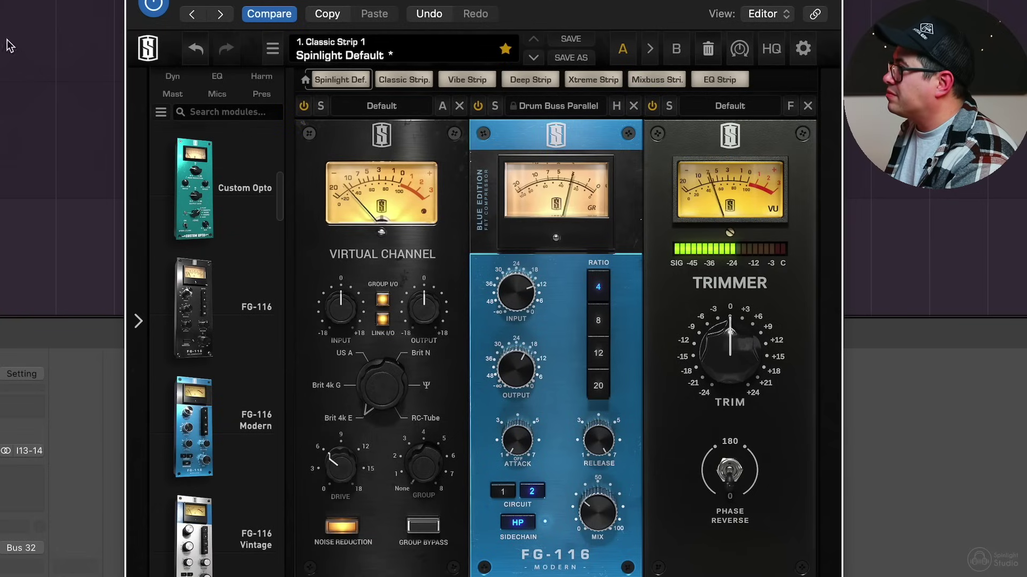
{"action": "left_click", "coordinate": [160, 3]}
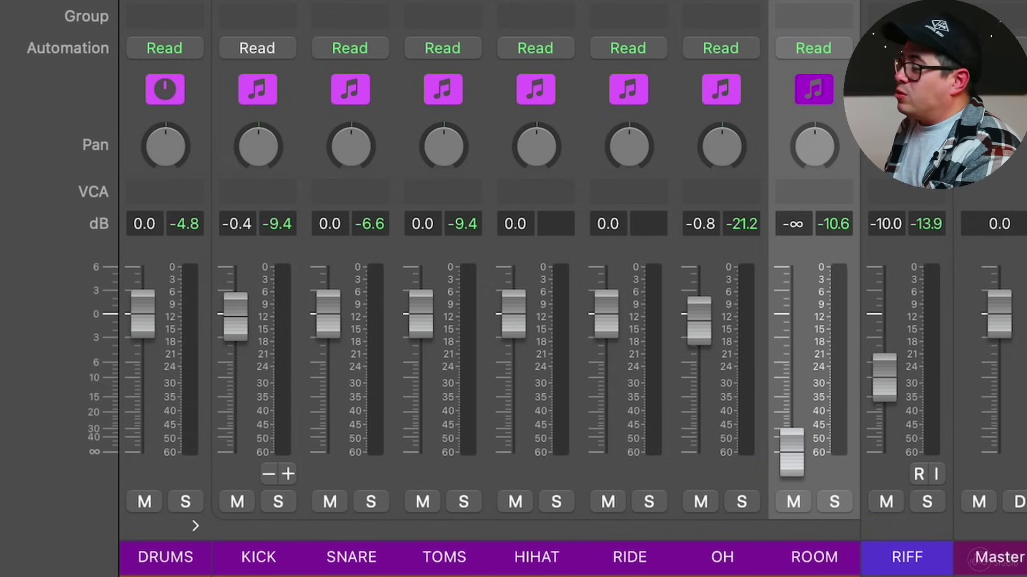
Blend the ROOM channel up to -1.9 dB during playback and compare the mix with the room muted
{"action": "key", "text": "space"}
{"action": "left_click_drag", "start_coordinate": [793, 459], "coordinate": [793, 384]}
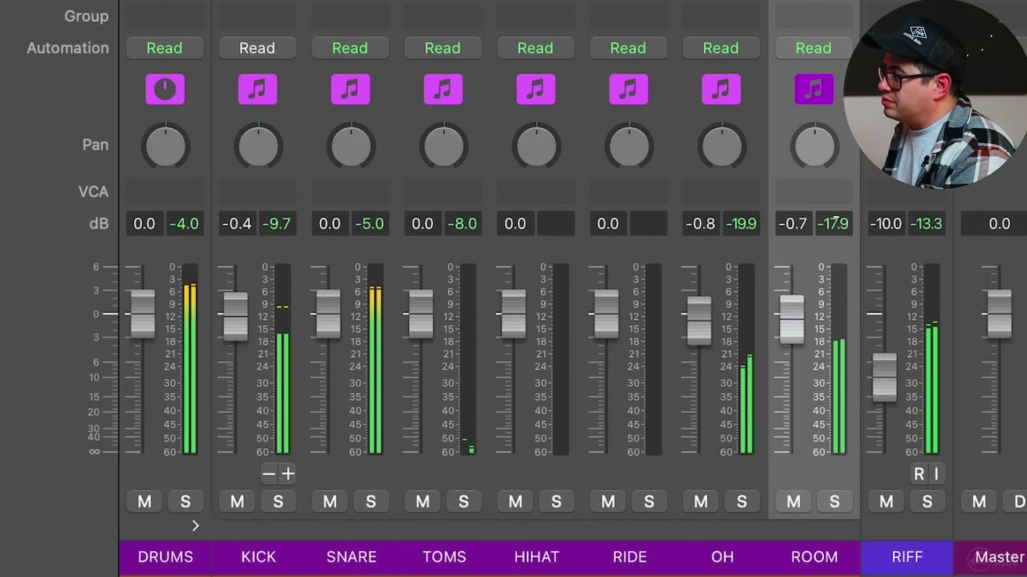
{"action": "left_click_drag", "start_coordinate": [792, 323], "coordinate": [792, 324]}
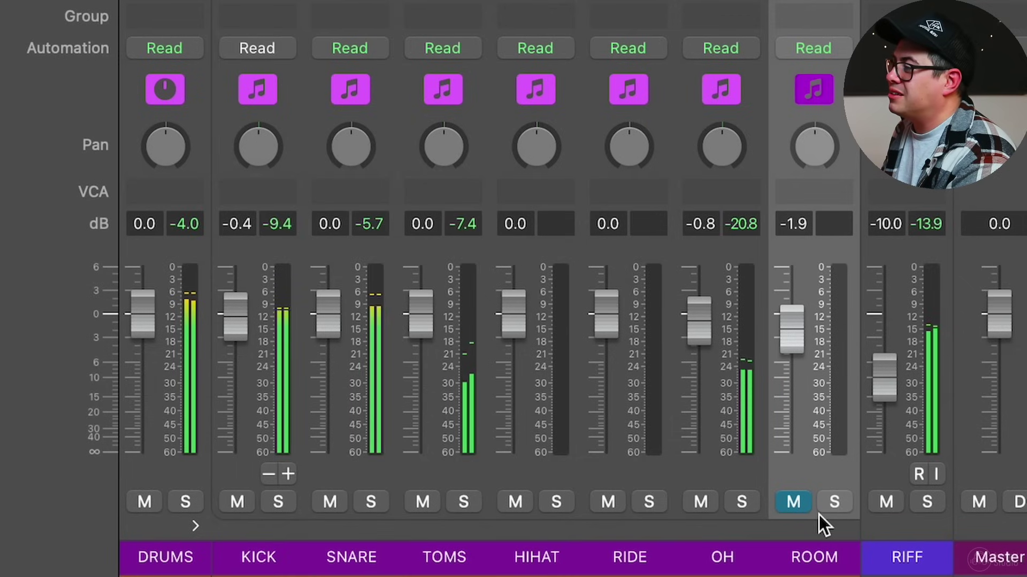
{"action": "left_click", "coordinate": [801, 501]}
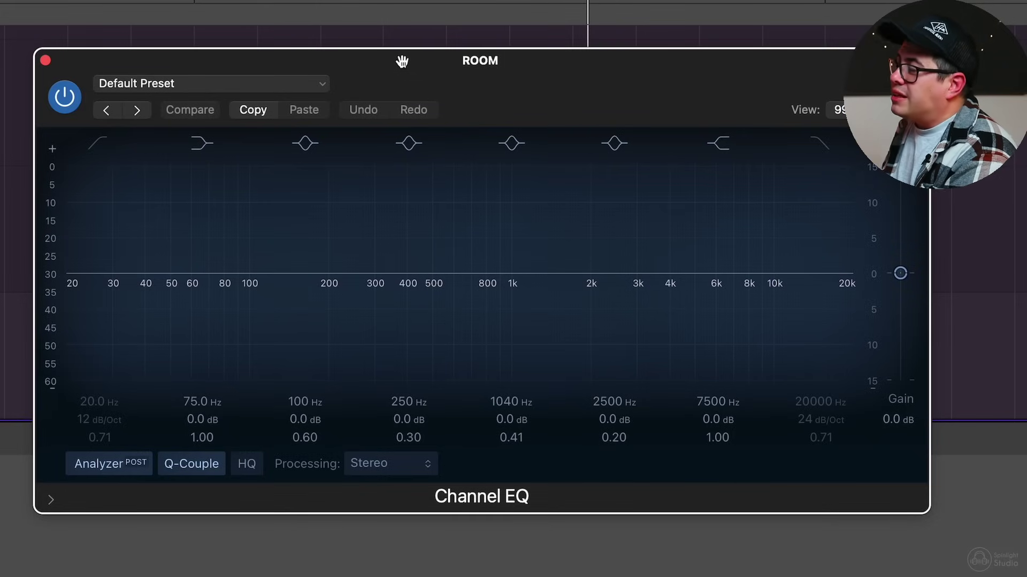
Shape the room's Channel EQ with a -12.3 dB low shelf at 64 Hz and a -11.5 dB high shelf at 12800 Hz
{"action": "left_click_drag", "start_coordinate": [204, 337], "coordinate": [190, 333]}
{"action": "key", "text": "super+z"}
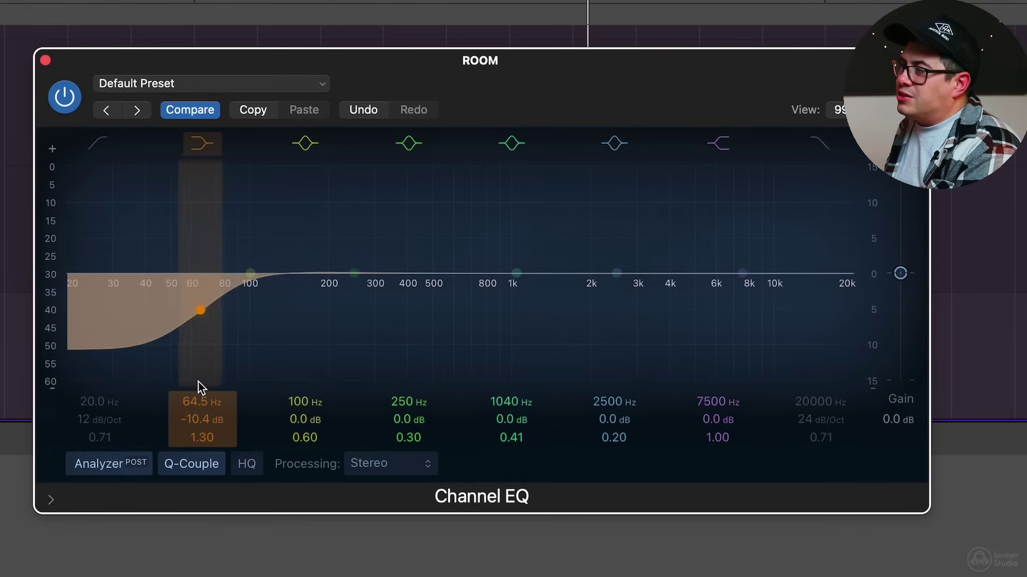
{"action": "left_click_drag", "start_coordinate": [198, 382], "coordinate": [203, 346]}
{"action": "left_click_drag", "start_coordinate": [800, 298], "coordinate": [815, 377]}
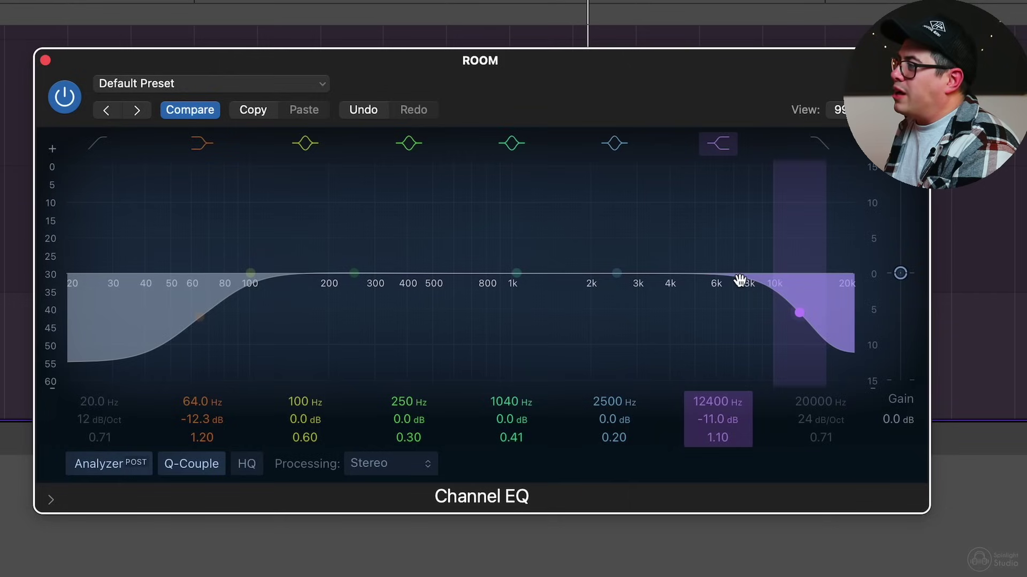
{"action": "mouse_move", "coordinate": [811, 345]}
{"action": "left_mouse_down"}
{"action": "mouse_move", "coordinate": [812, 360]}
{"action": "mouse_move", "coordinate": [813, 346]}
{"action": "left_mouse_up"}
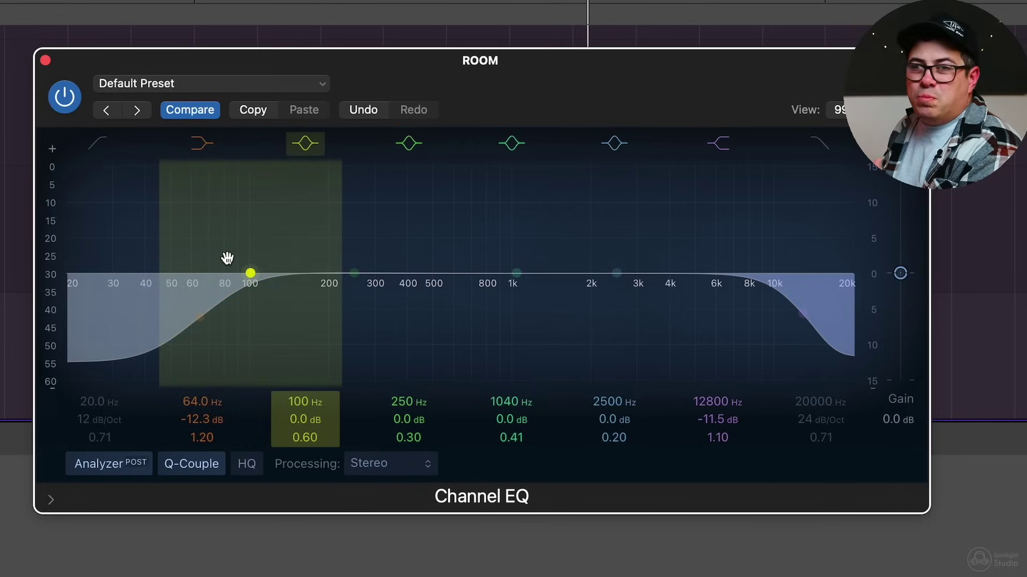
Play the drums and compare the room sound with its Channel EQ bypassed and enabled
{"action": "key", "text": "space"}
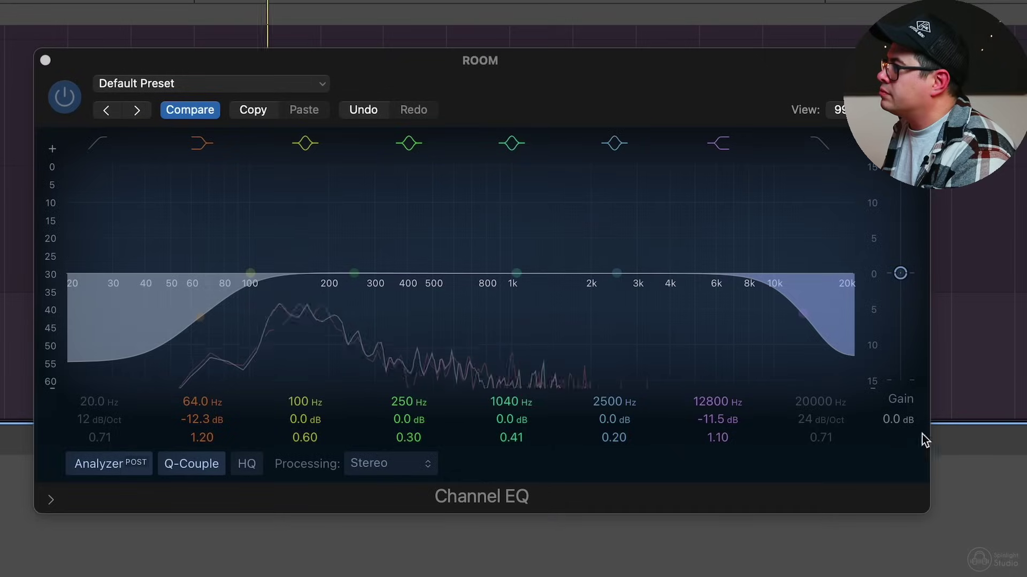
{"action": "left_click", "coordinate": [65, 96]}
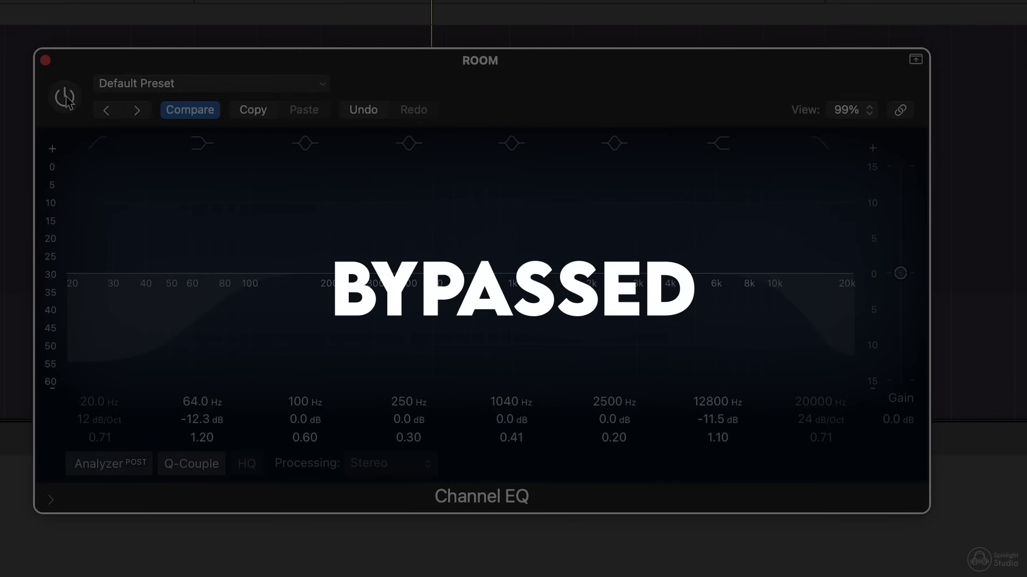
{"action": "left_click", "coordinate": [65, 96]}
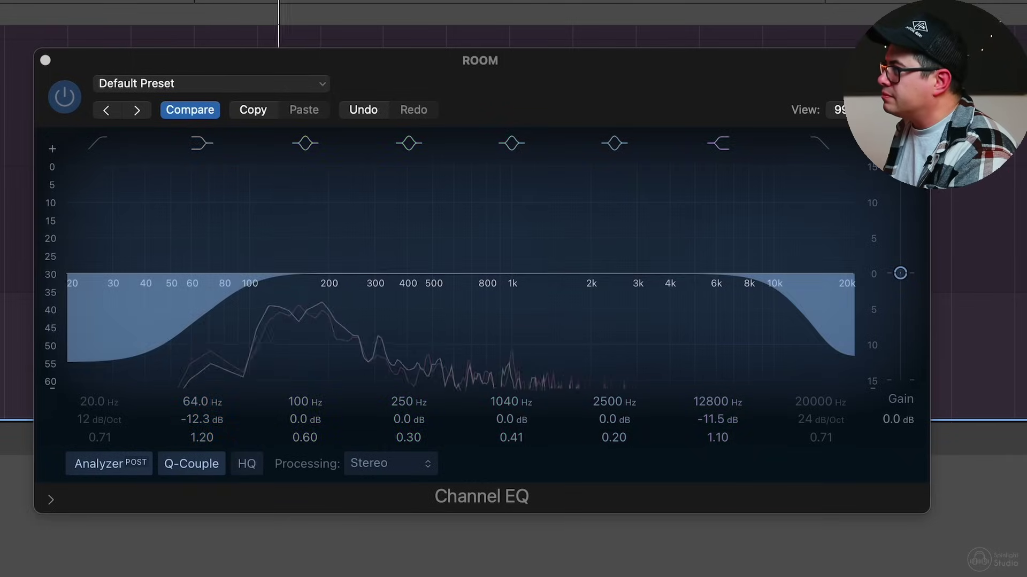
{"action": "left_click", "coordinate": [63, 98]}
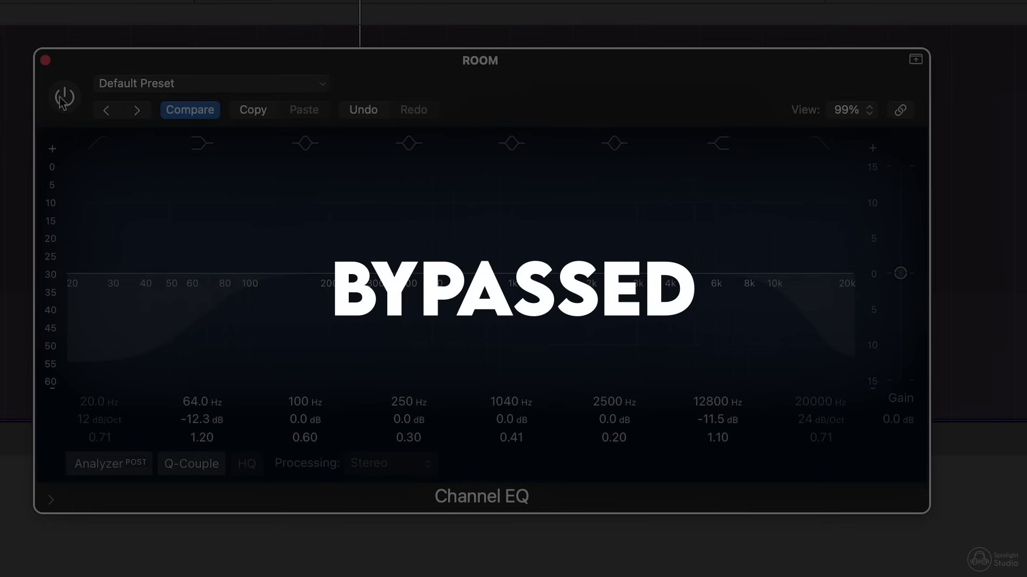
{"action": "left_click", "coordinate": [63, 98]}
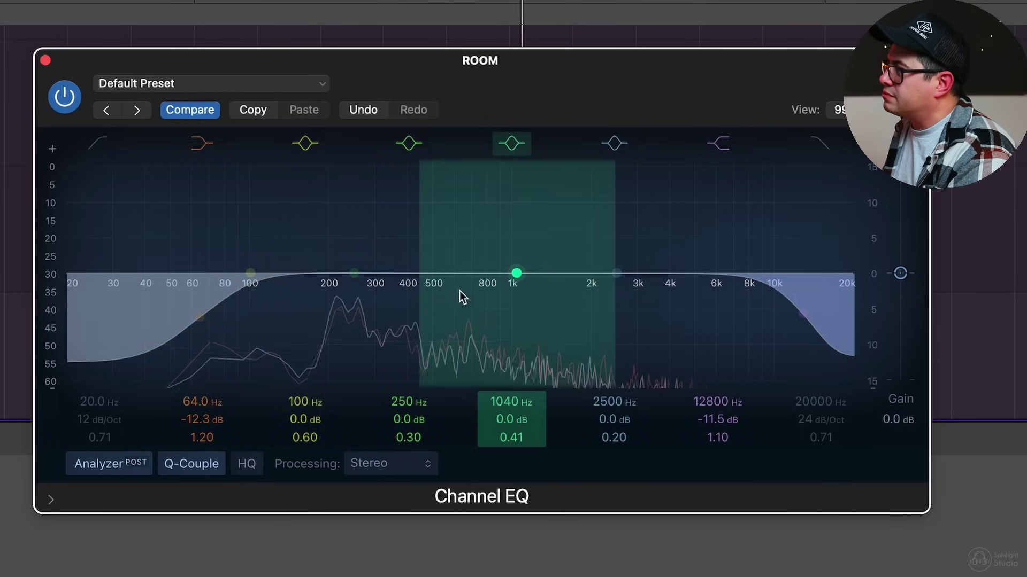
Move the 1040 Hz midrange band of the room's Channel EQ to a lower frequency
{"action": "left_click_drag", "start_coordinate": [533, 311], "coordinate": [403, 306]}
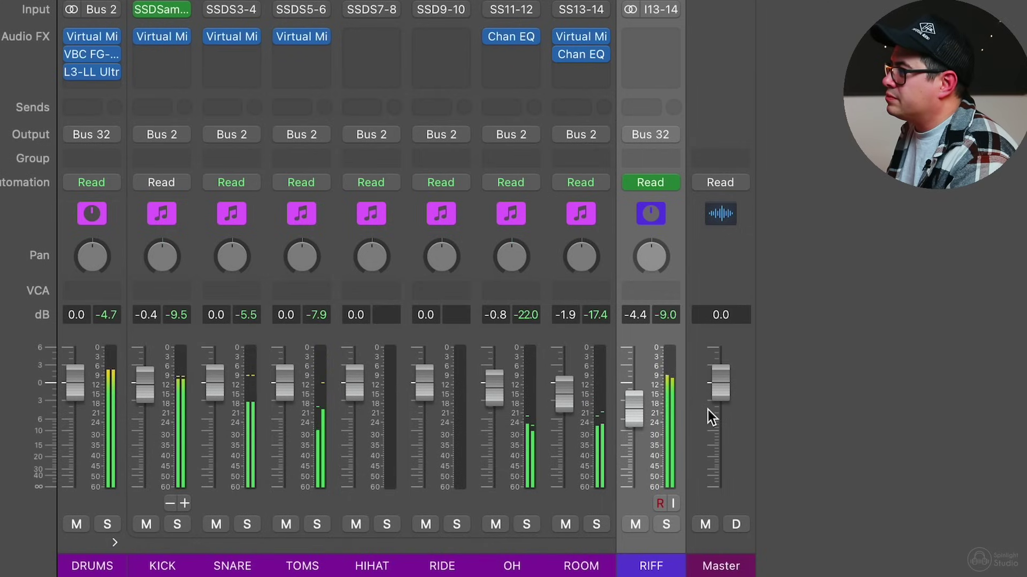
Raise the OH channel to 1.4 dB and lower the ROOM channel to -3.0 dB during playback
{"action": "left_click_drag", "start_coordinate": [501, 412], "coordinate": [504, 372]}
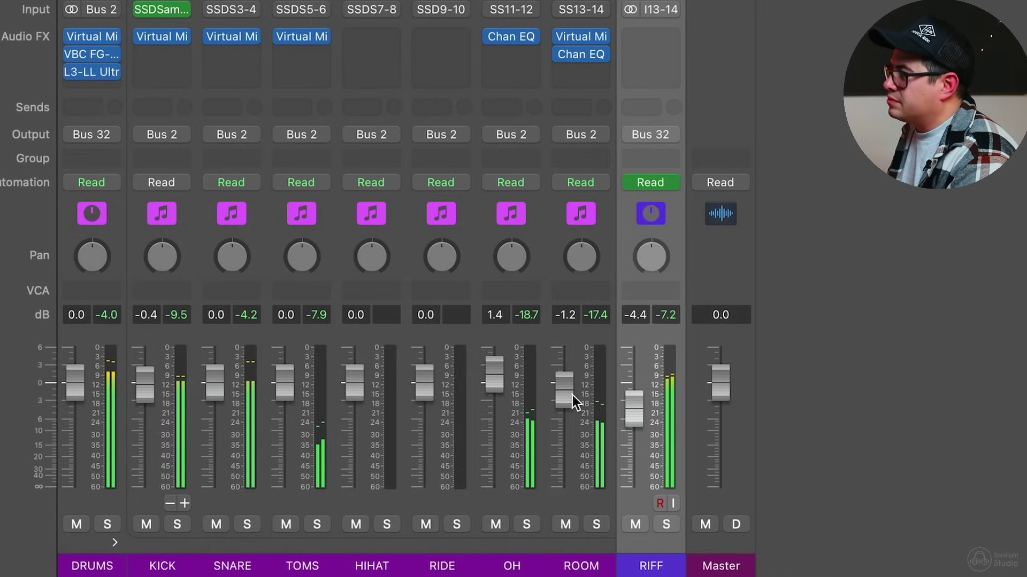
{"action": "left_click_drag", "start_coordinate": [572, 396], "coordinate": [572, 414]}
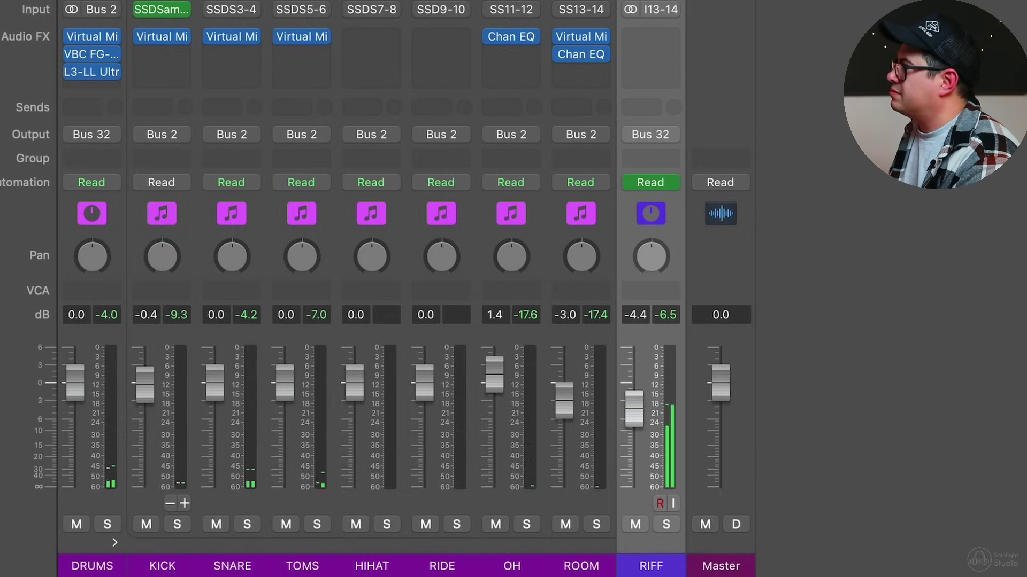
Open the kick's SSDSampler5 instrument and view its Edit page
{"action": "left_click", "coordinate": [176, 14]}
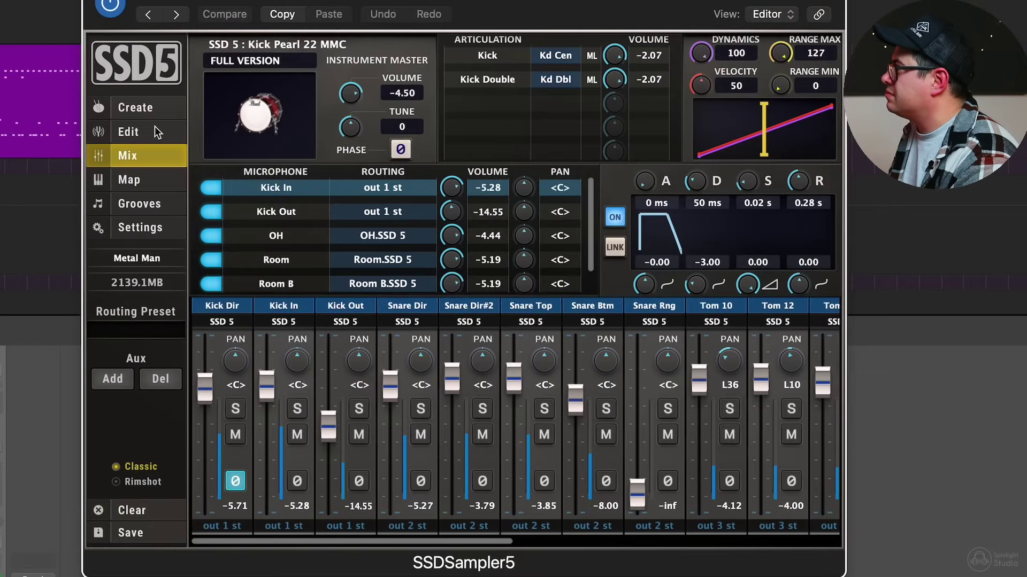
{"action": "left_click", "coordinate": [155, 127]}
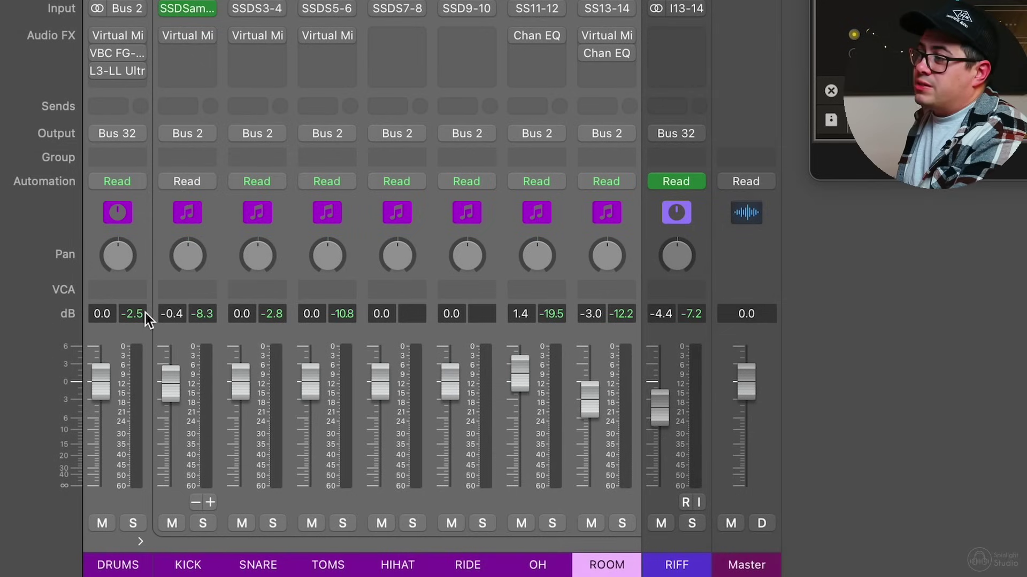
Re-enable the bypassed plug-ins across the DRUMS through ROOM channels and play the processed mix for comparison
{"action": "left_click_drag", "start_coordinate": [126, 211], "coordinate": [605, 233]}
{"action": "left_click_drag", "start_coordinate": [96, 36], "coordinate": [106, 76]}
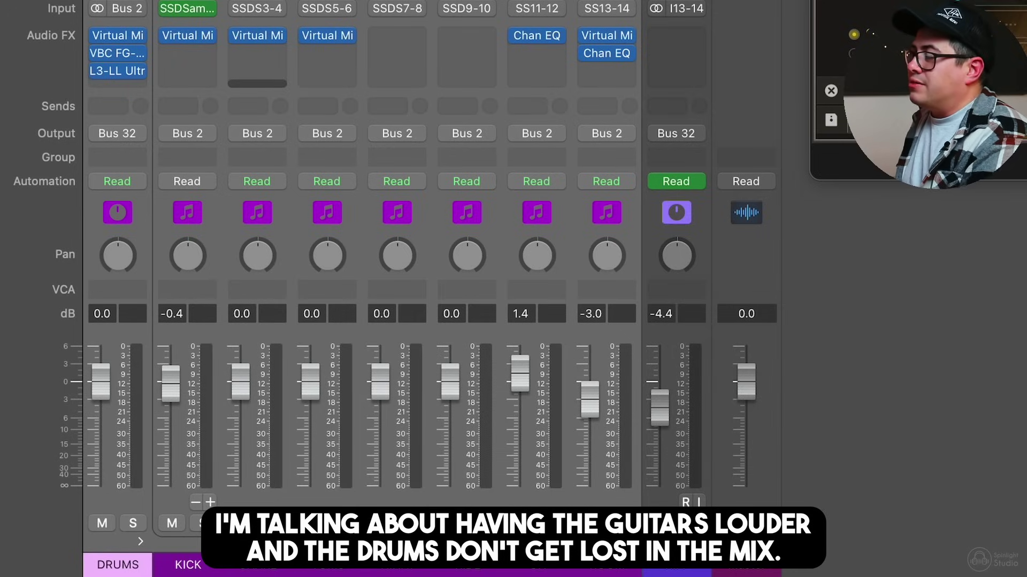
{"action": "key", "text": "space"}
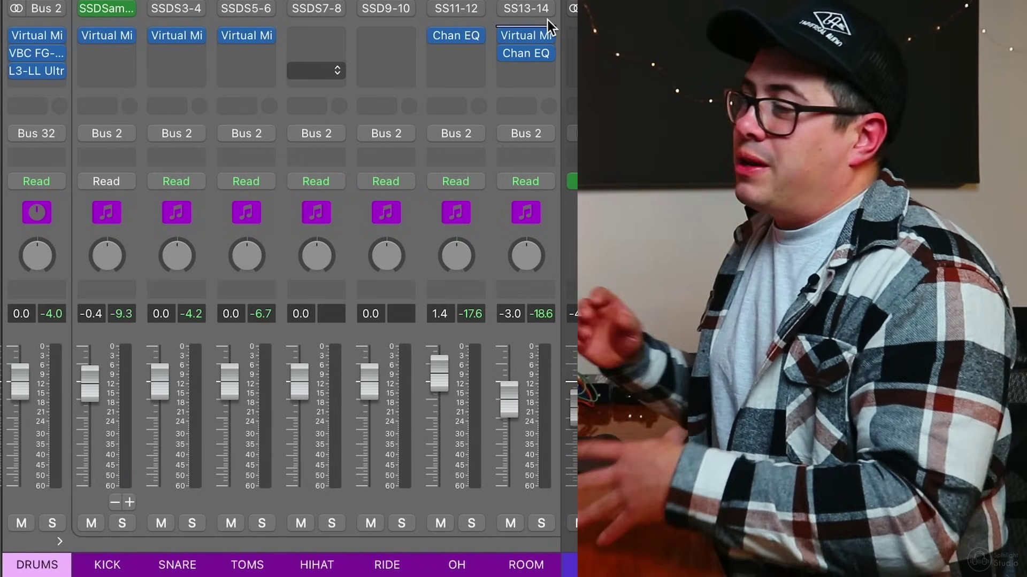
Send the KICK through ROOM channels to Bus 3 and move the resulting aux track up beside the DRUMS channel
{"action": "left_click_drag", "start_coordinate": [94, 213], "coordinate": [513, 211]}
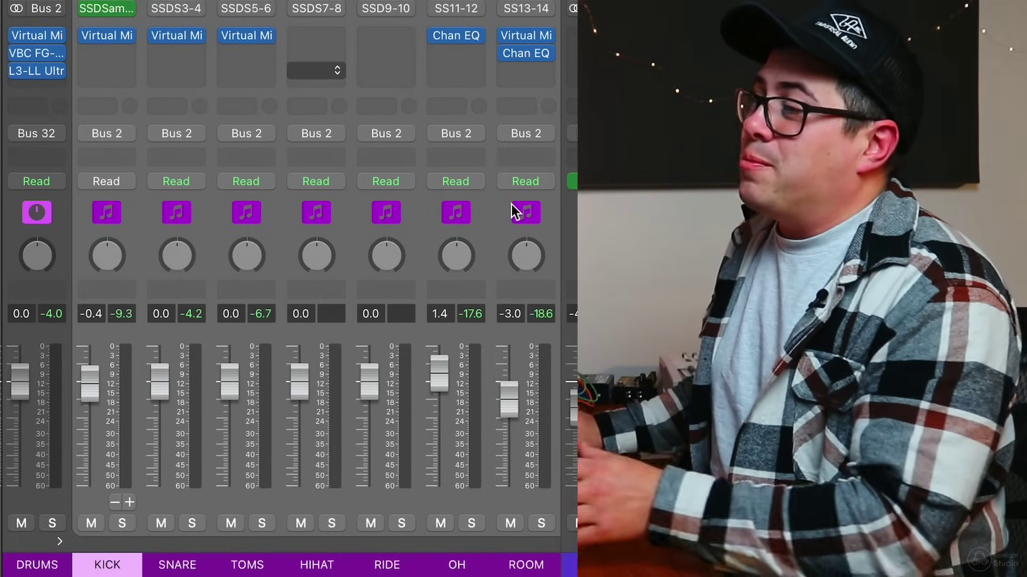
{"action": "left_click", "coordinate": [106, 106]}
{"action": "mouse_move", "coordinate": [133, 138]}
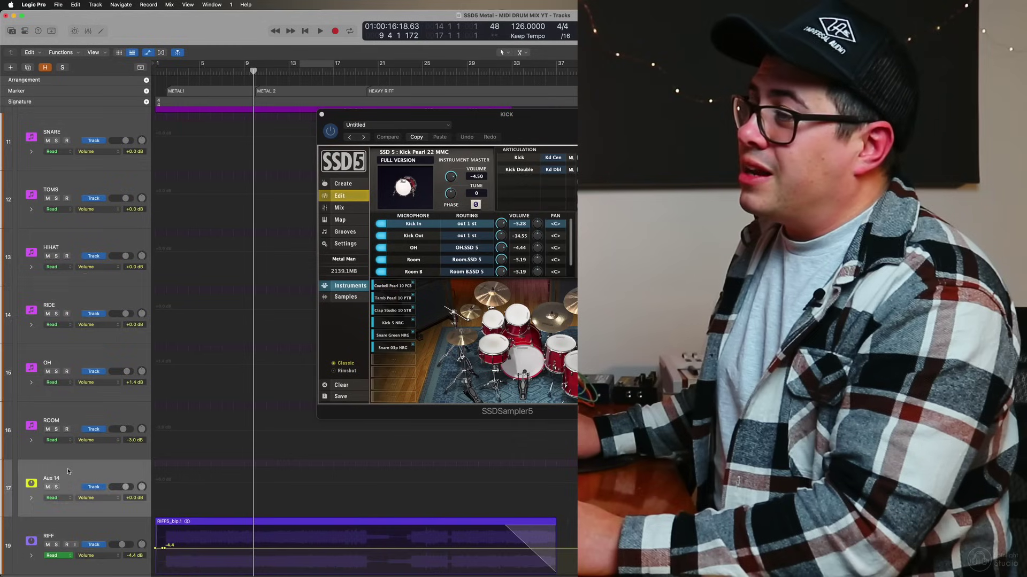
{"action": "left_click_drag", "start_coordinate": [68, 471], "coordinate": [84, 170]}
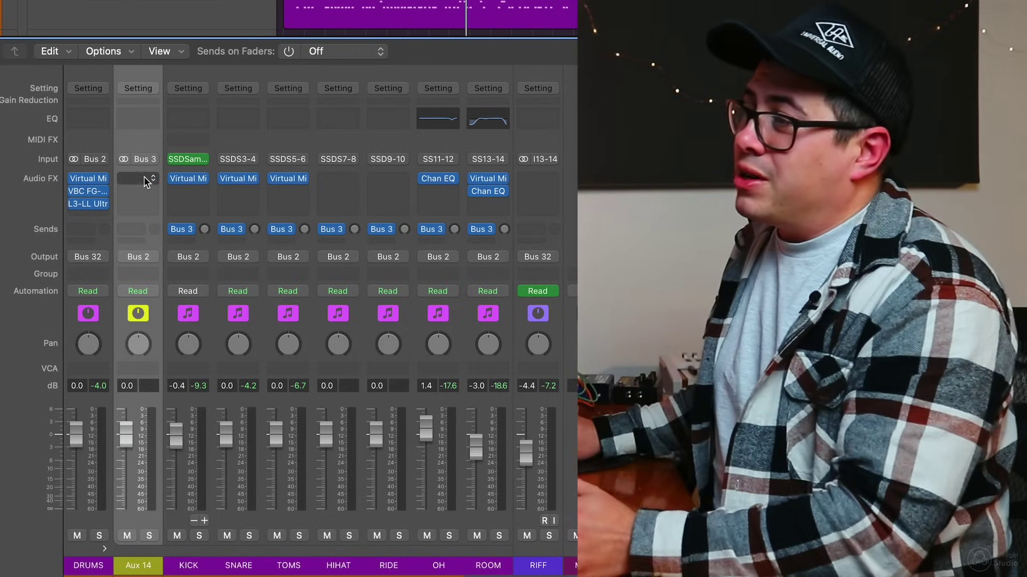